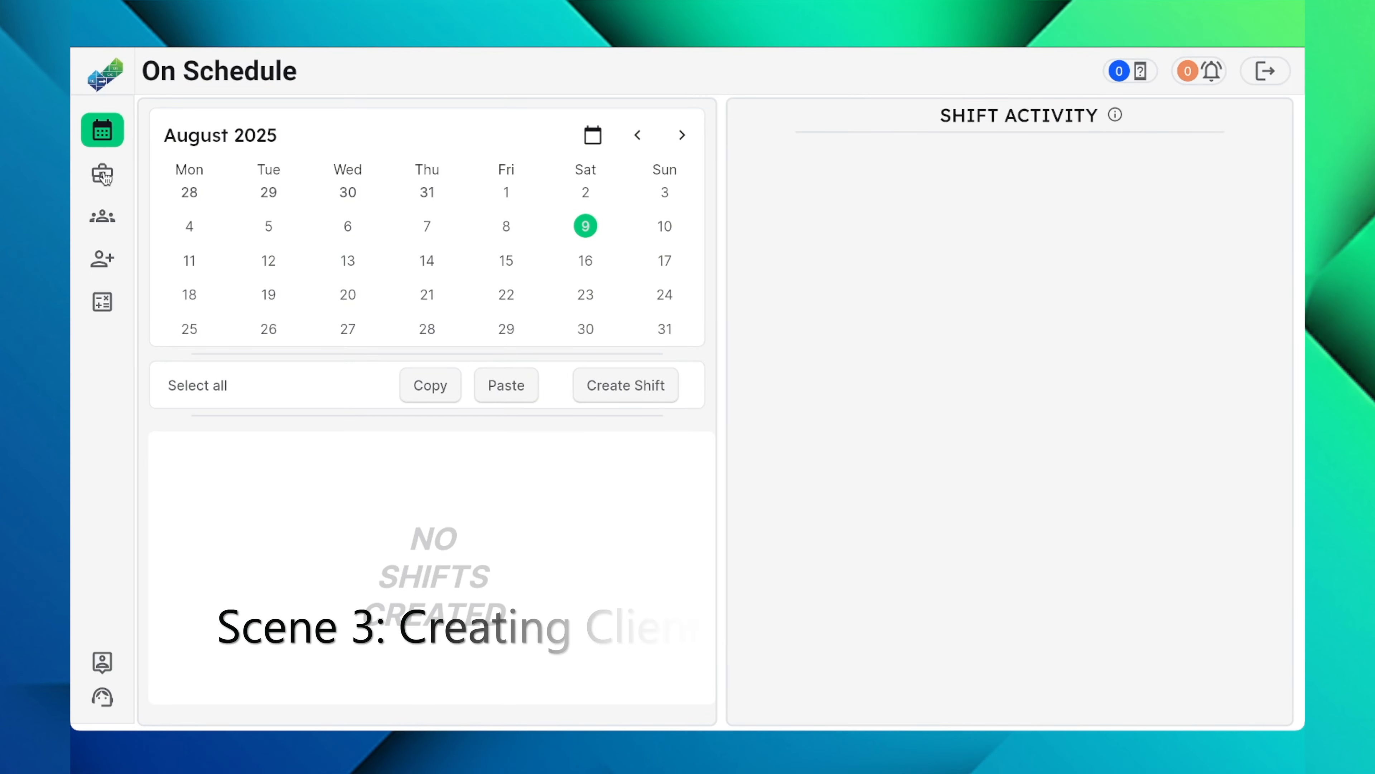
Step: Start a new client record named Client A and fill in the client's phone number and e-mail
click(102, 174)
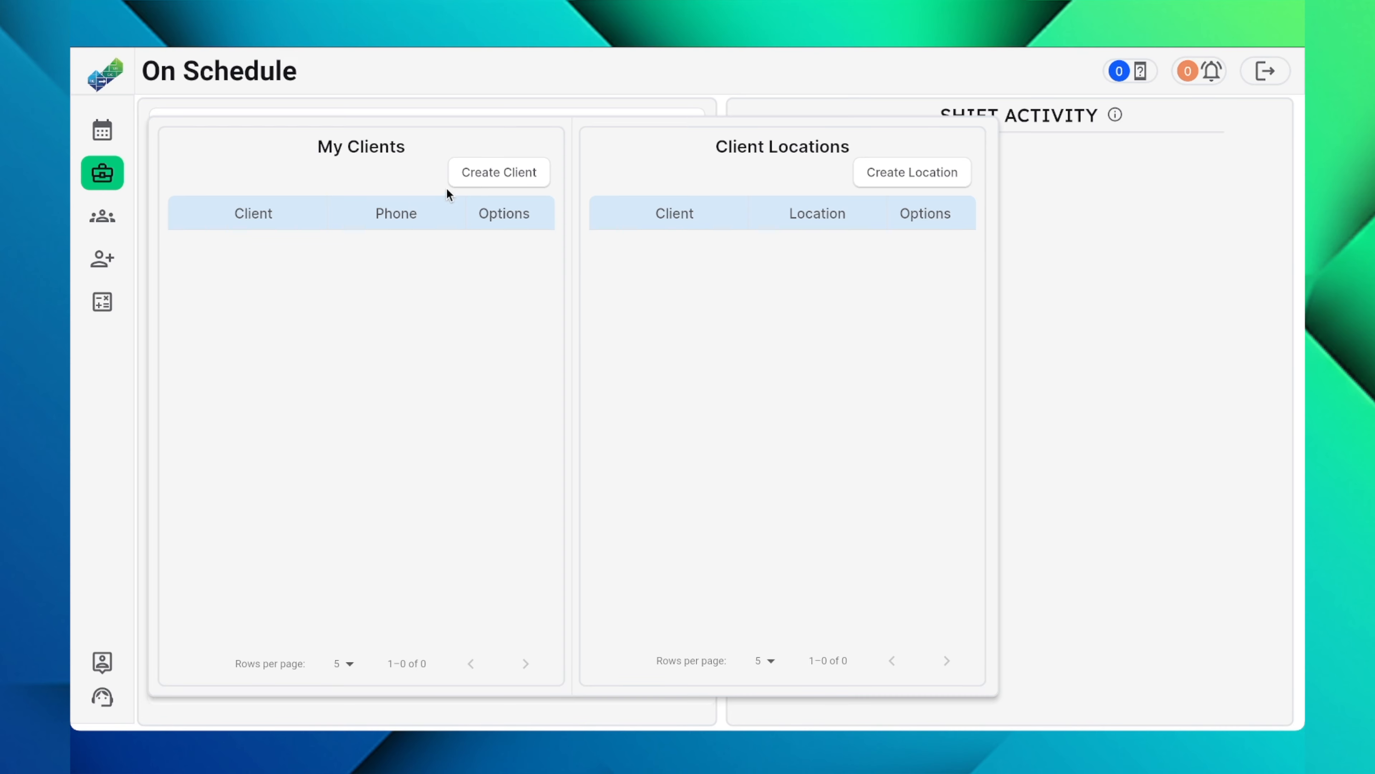
click(489, 173)
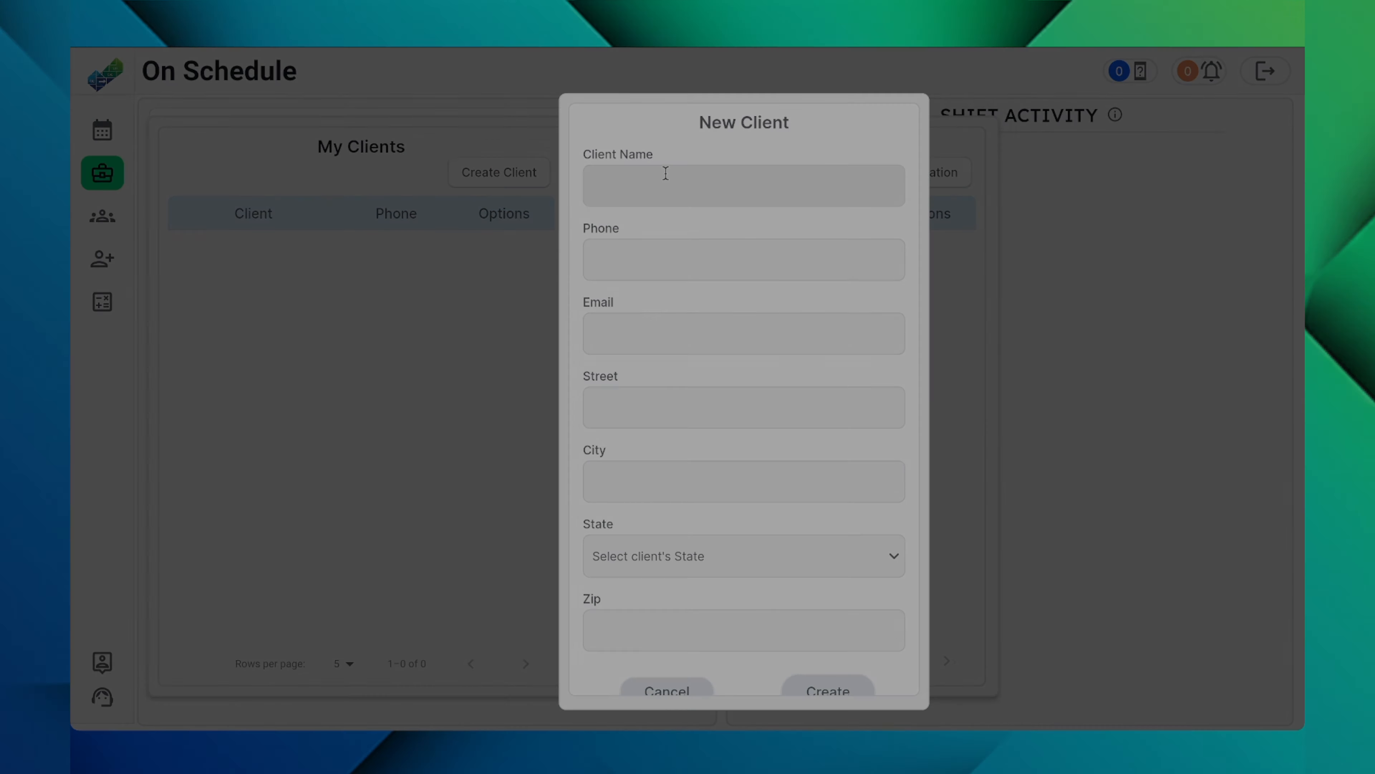
click(666, 173)
text(Client A)
click(688, 267)
text(666) 55)
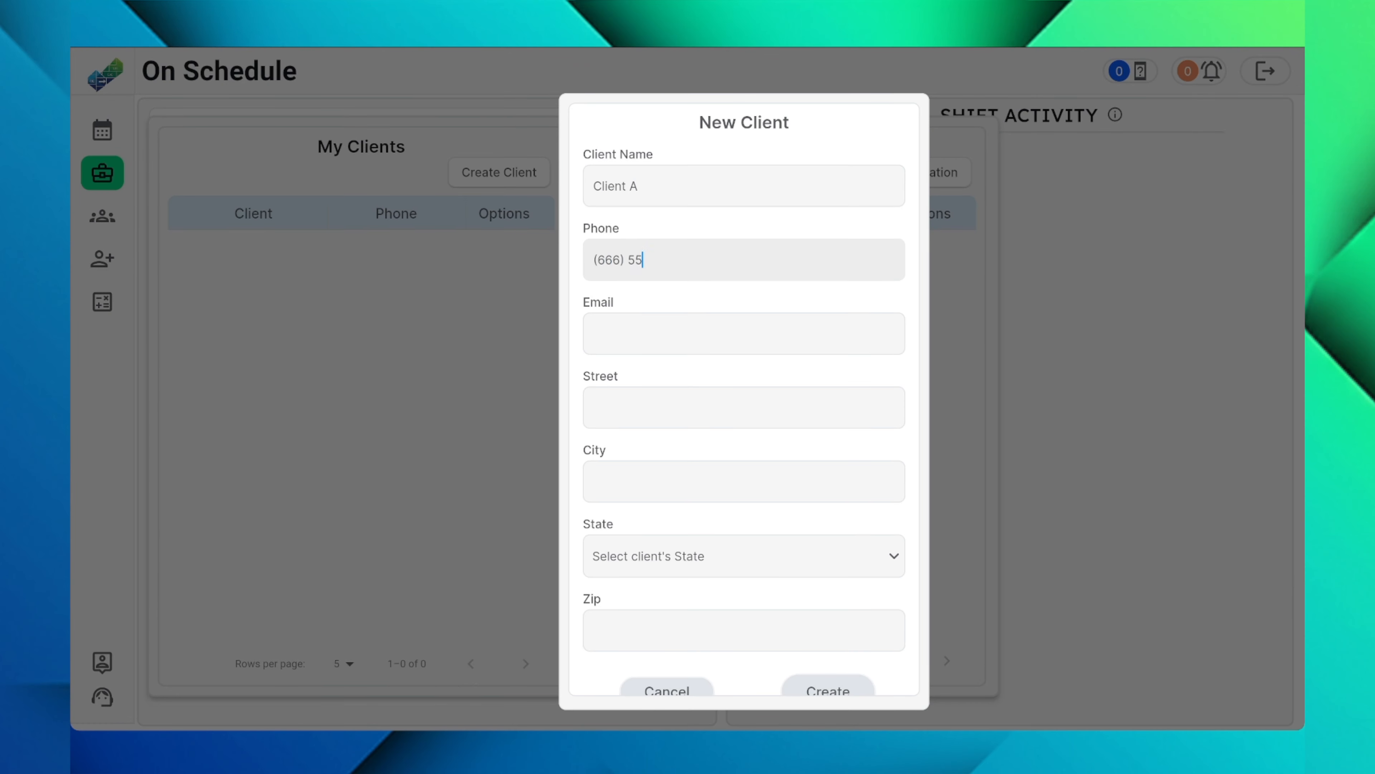
text(5-4433)
click(660, 336)
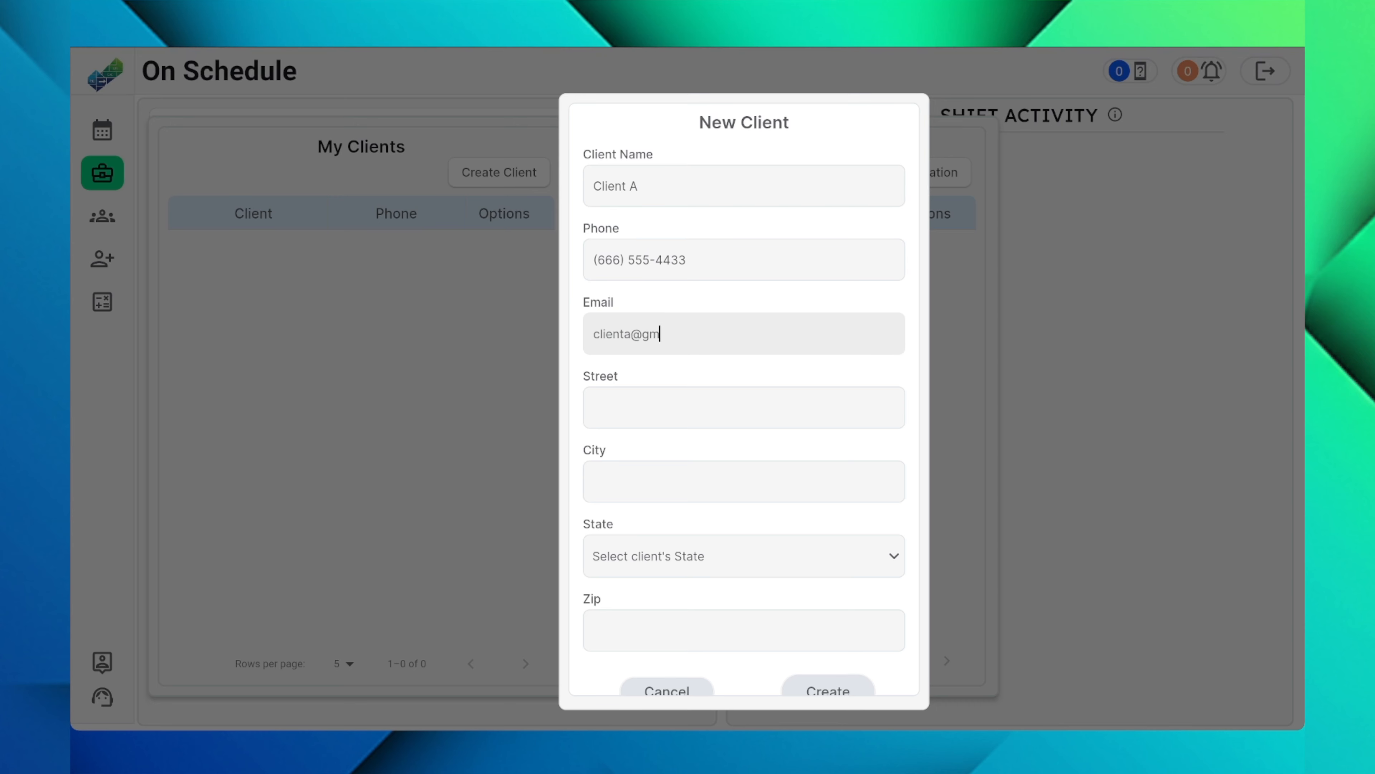
Step: Fill in Client A's street, city and zip, choose California as the state, and create the client
key(Tab)
text(Burbank)
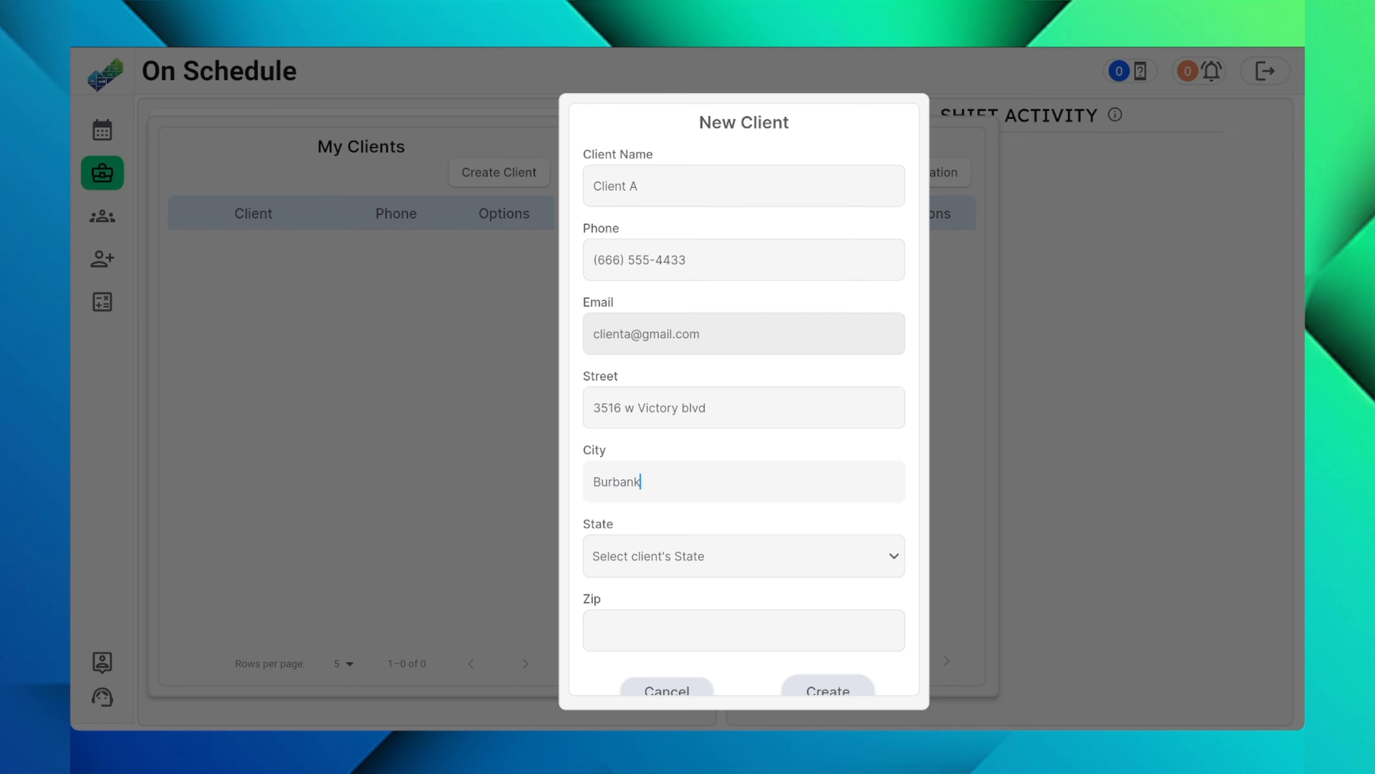
click(646, 556)
click(646, 506)
scroll(646, 506, down, 1)
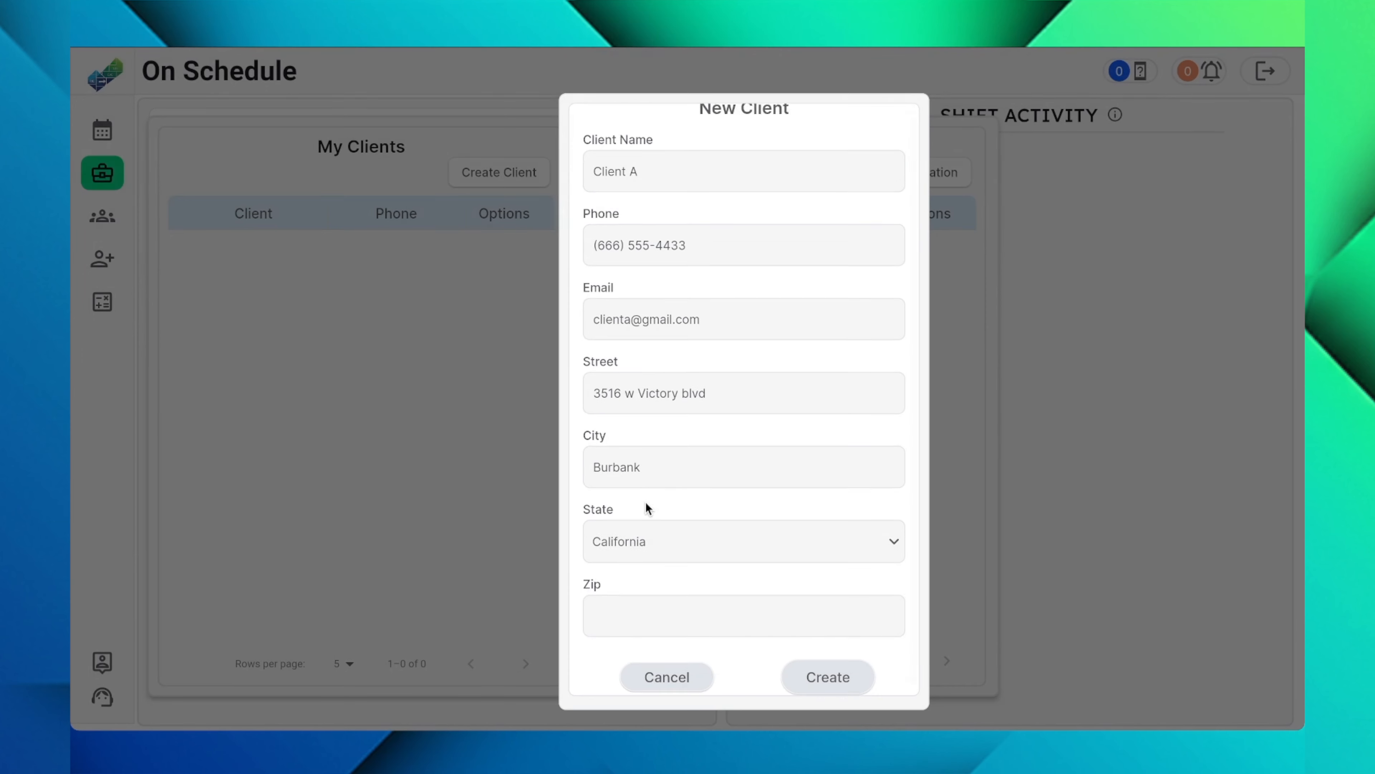
click(653, 606)
text(91505)
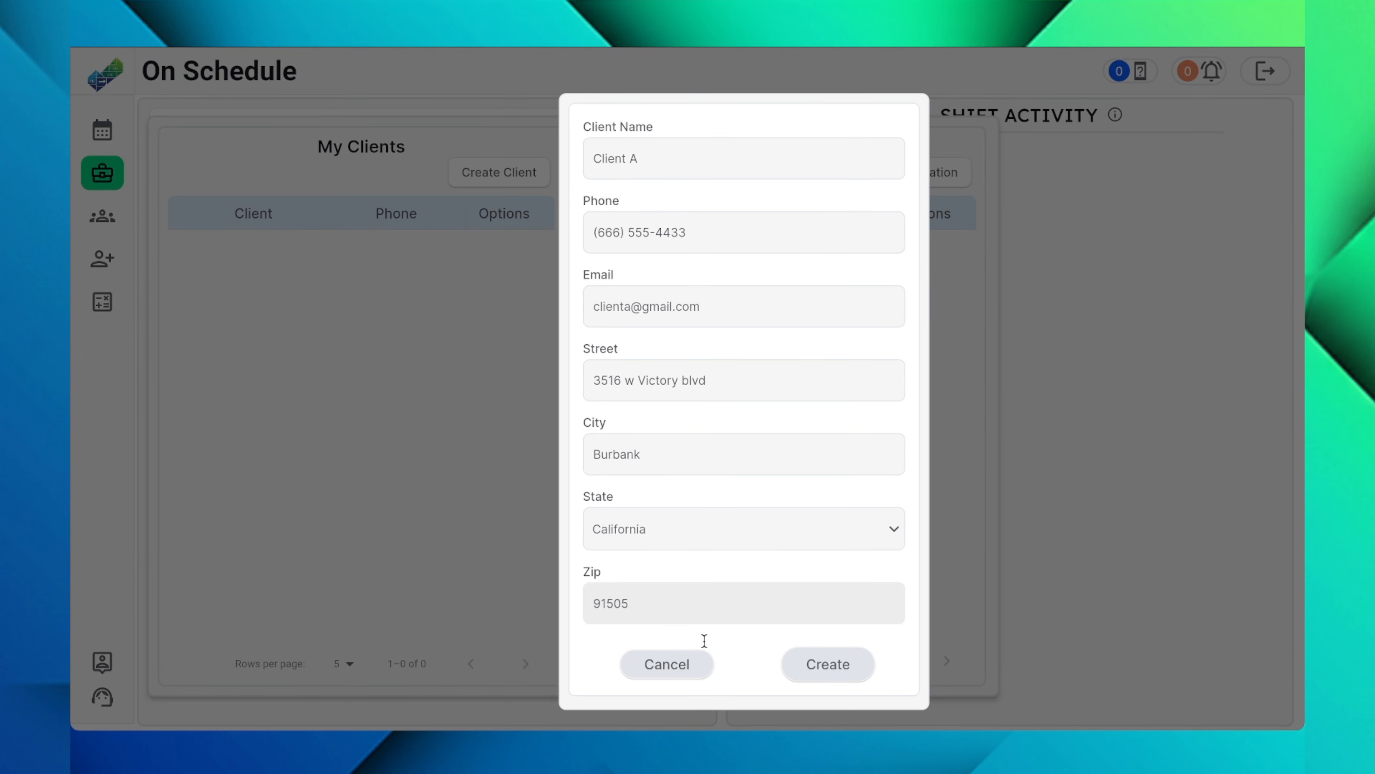
click(828, 672)
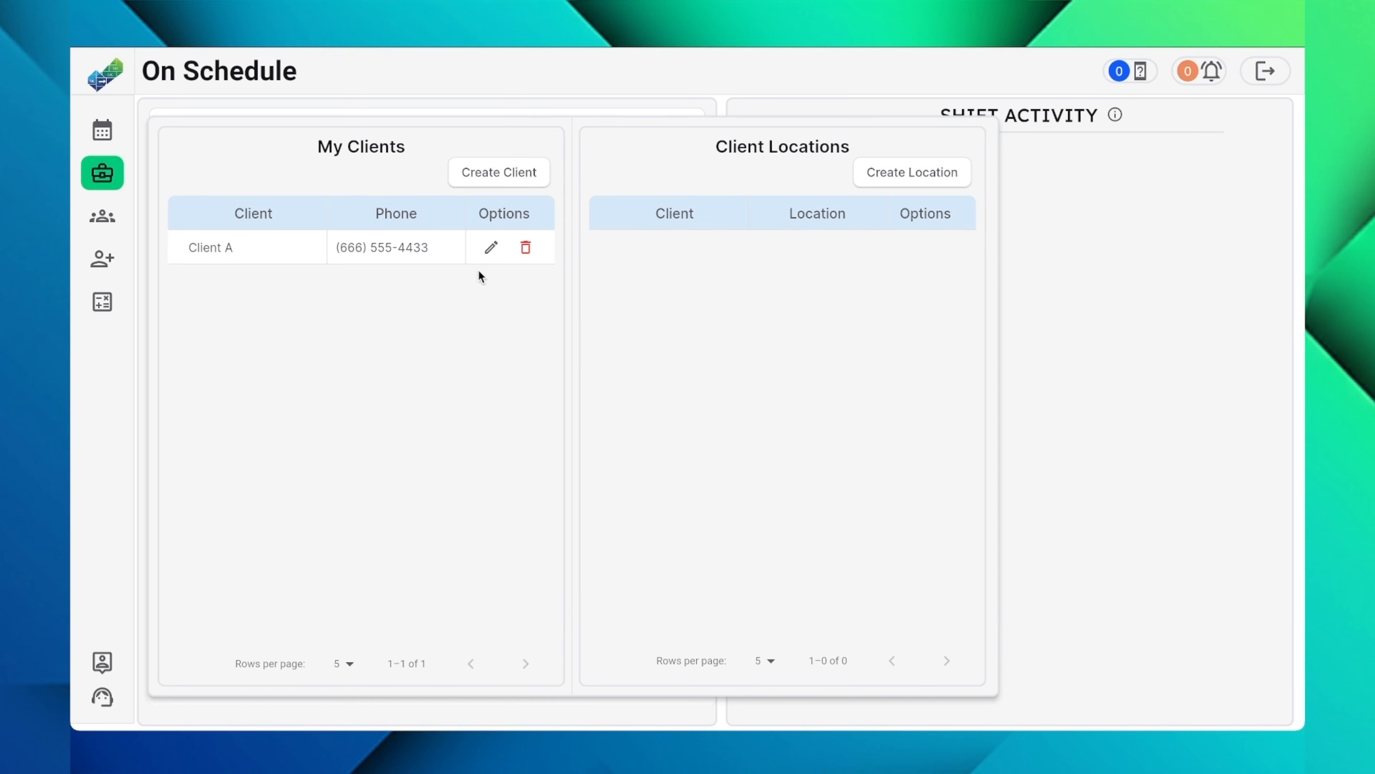
Step: Review Client A's saved details and its delete confirmation, cancelling both without making changes
click(490, 250)
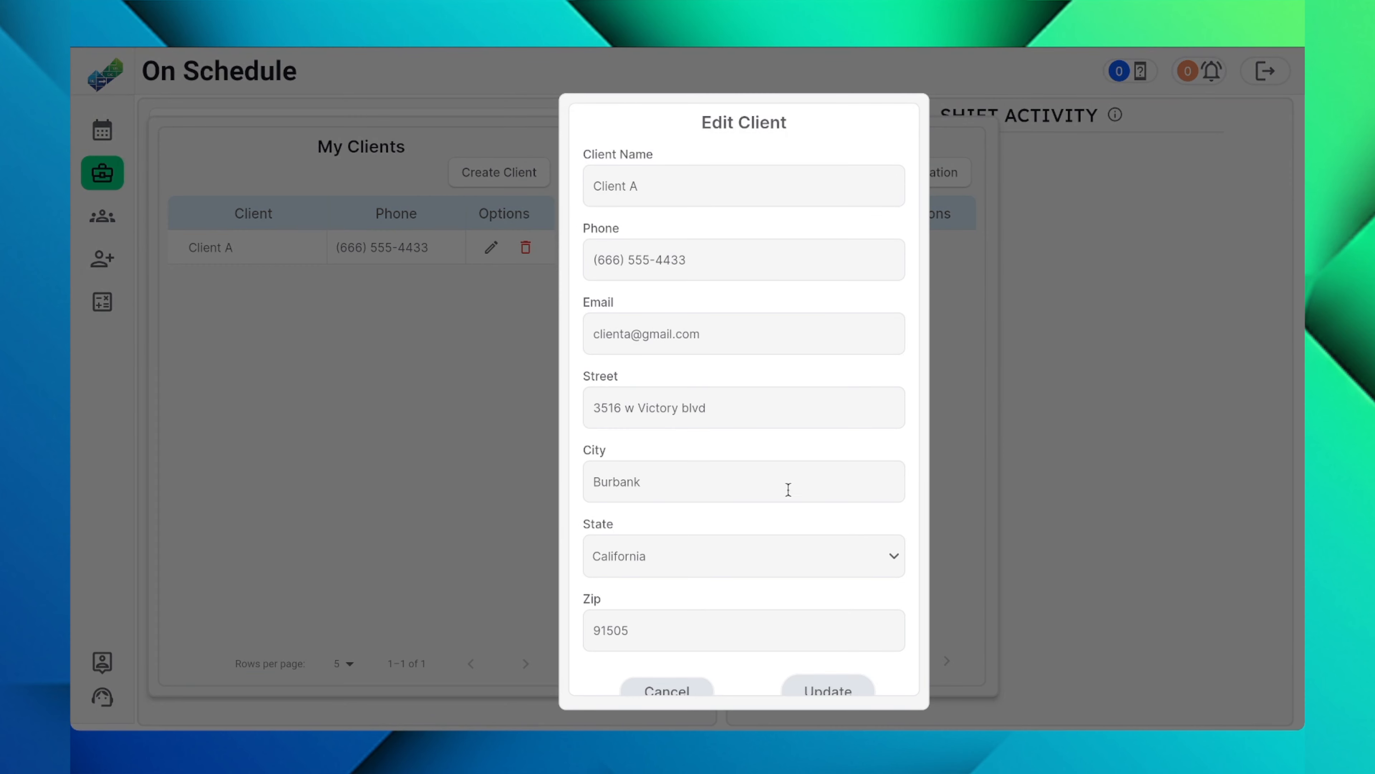
scroll(728, 409, down, 1)
click(682, 672)
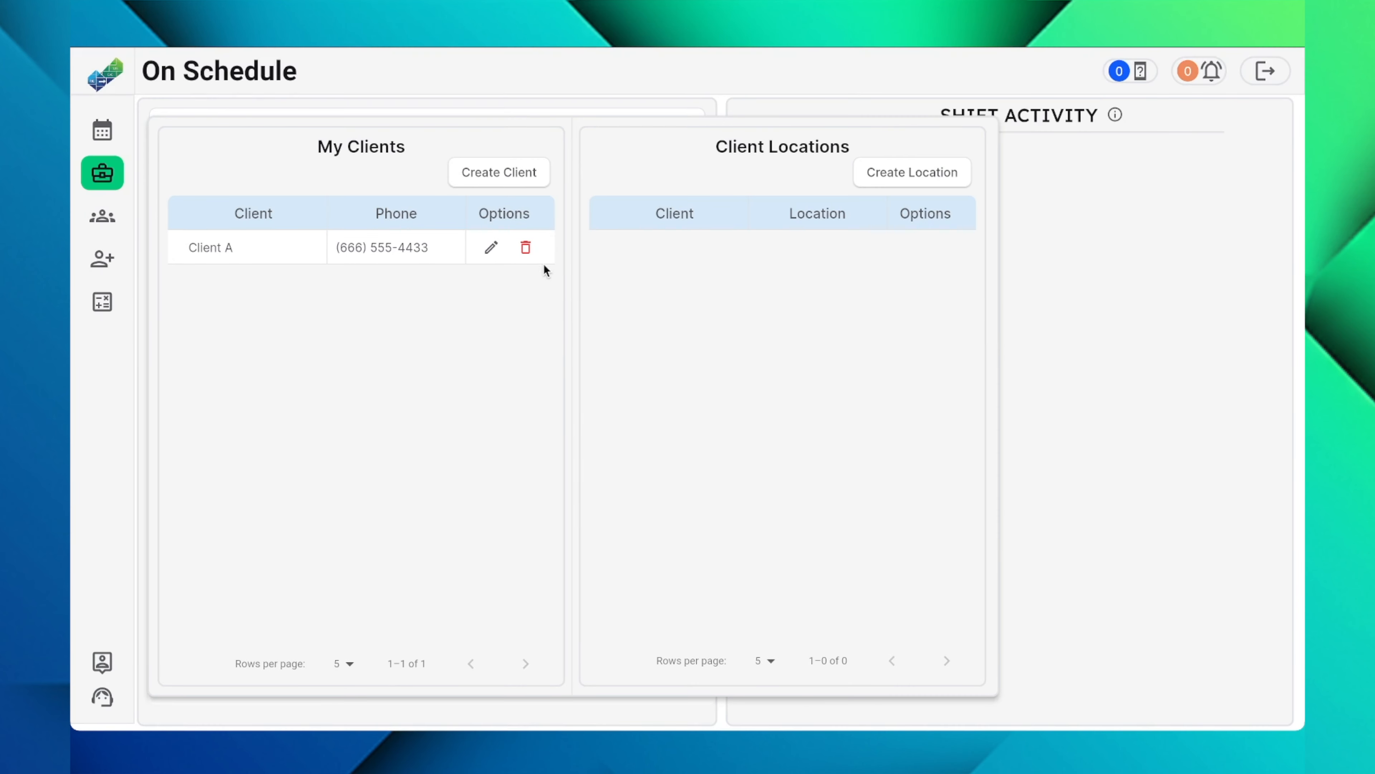
click(526, 249)
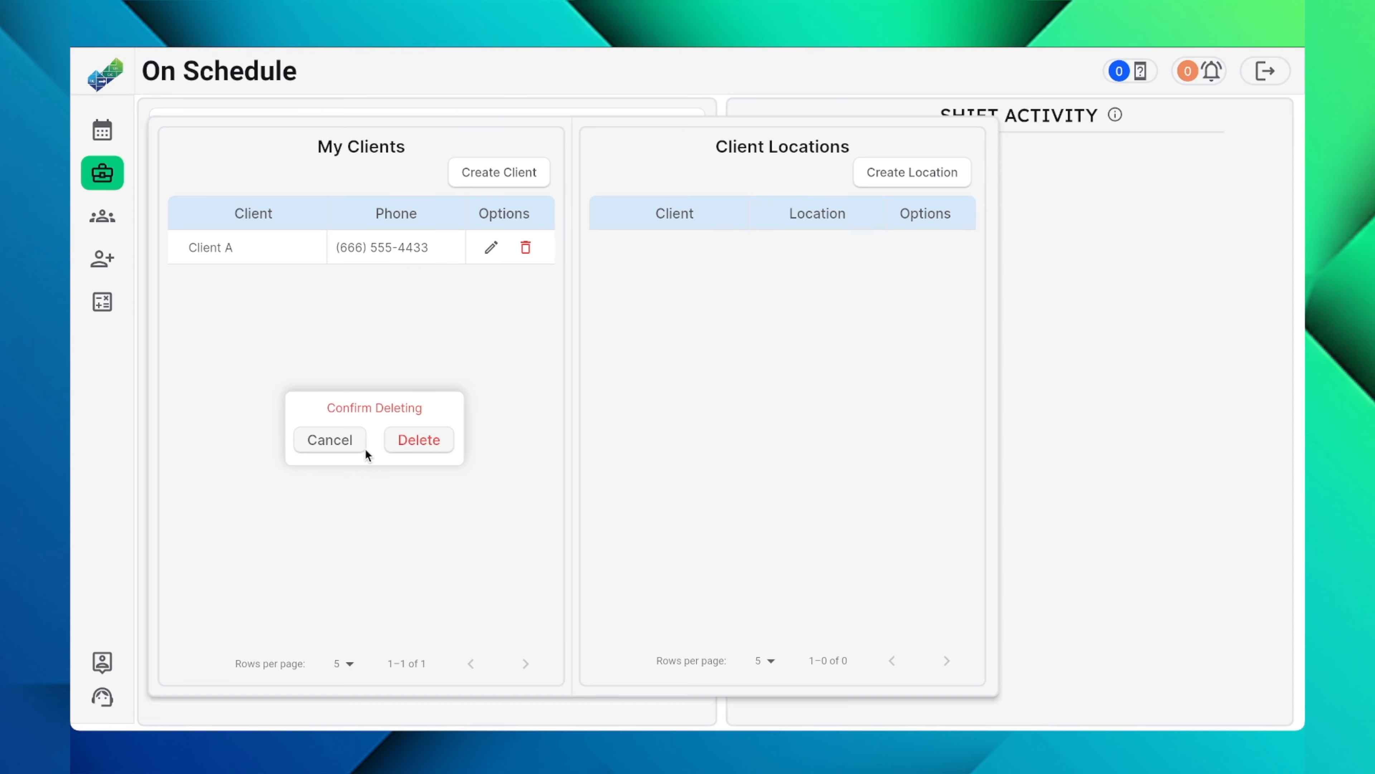
click(345, 445)
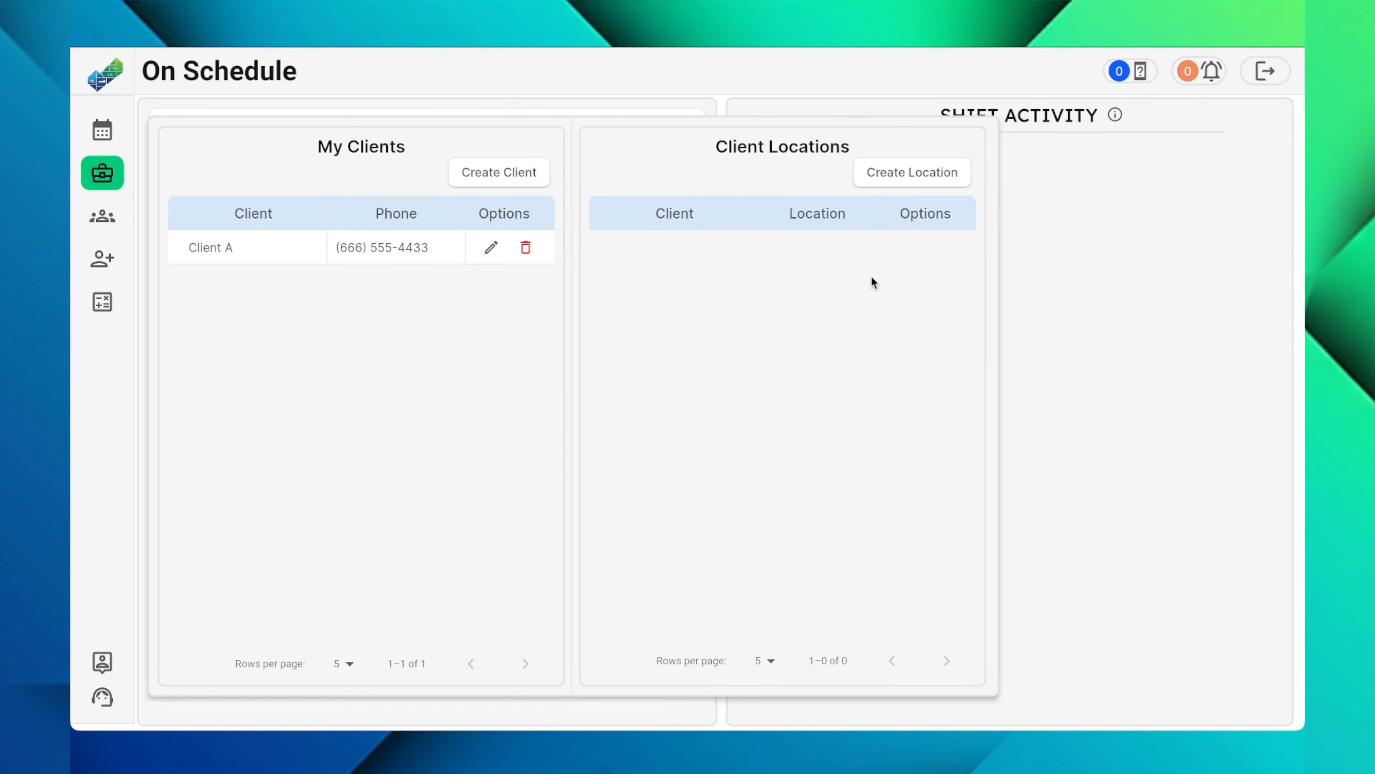
Step: Start a new location related to Client A and name it Shop A1
click(923, 176)
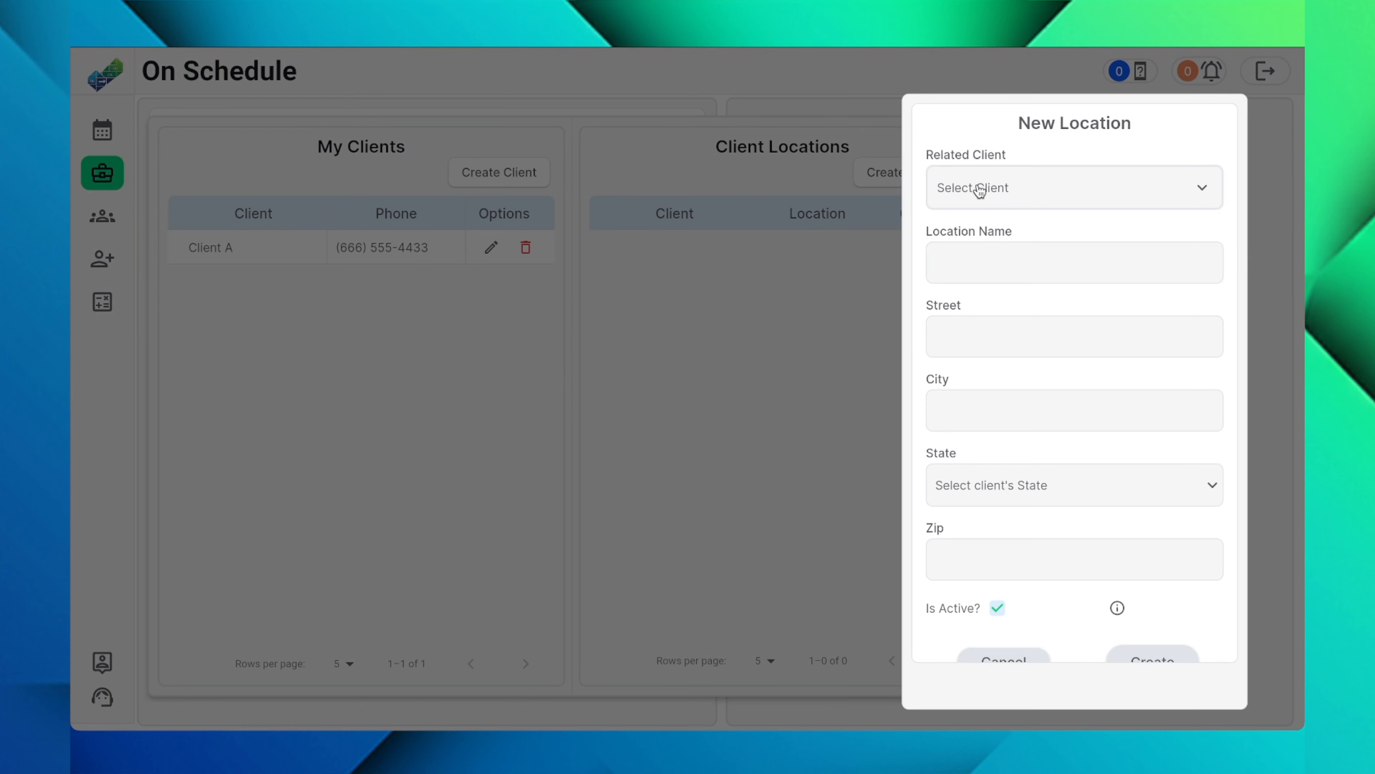
click(1023, 196)
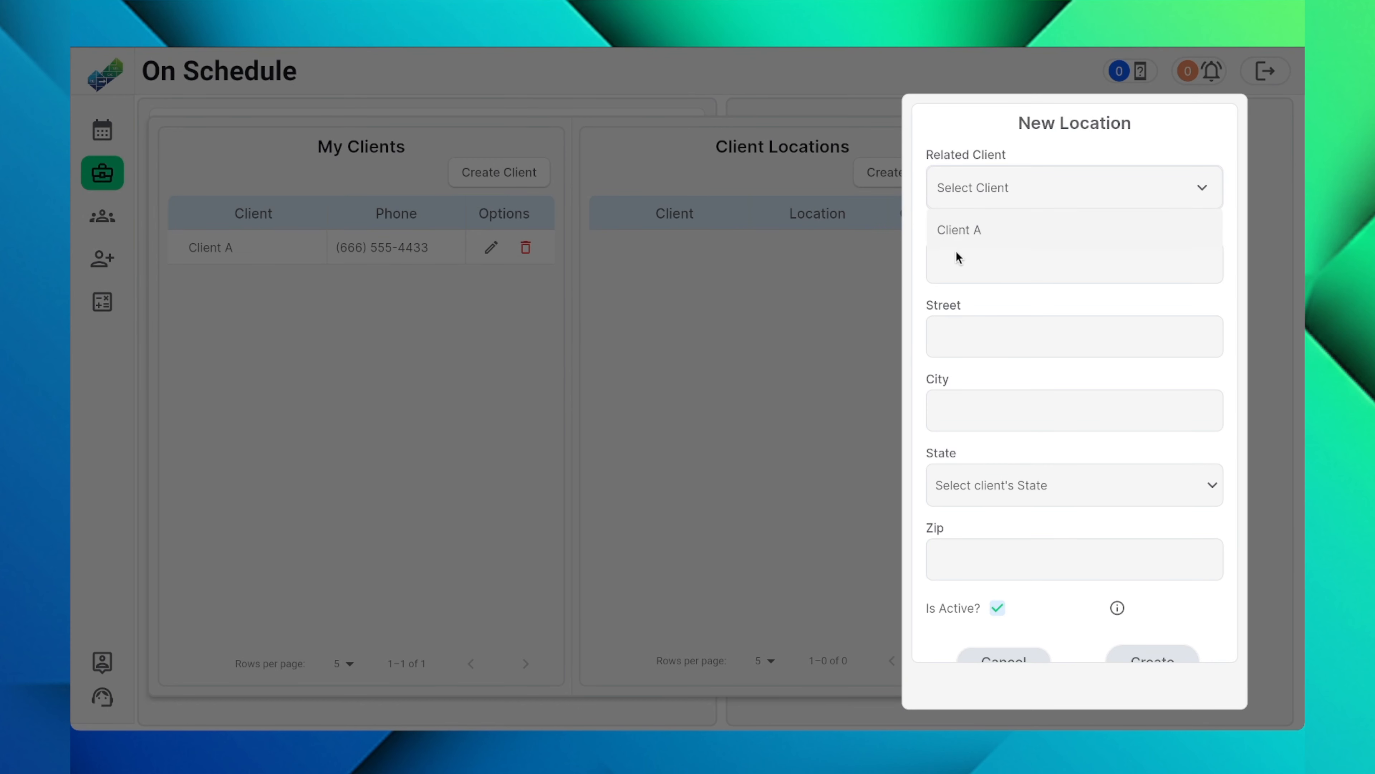
click(964, 232)
click(985, 264)
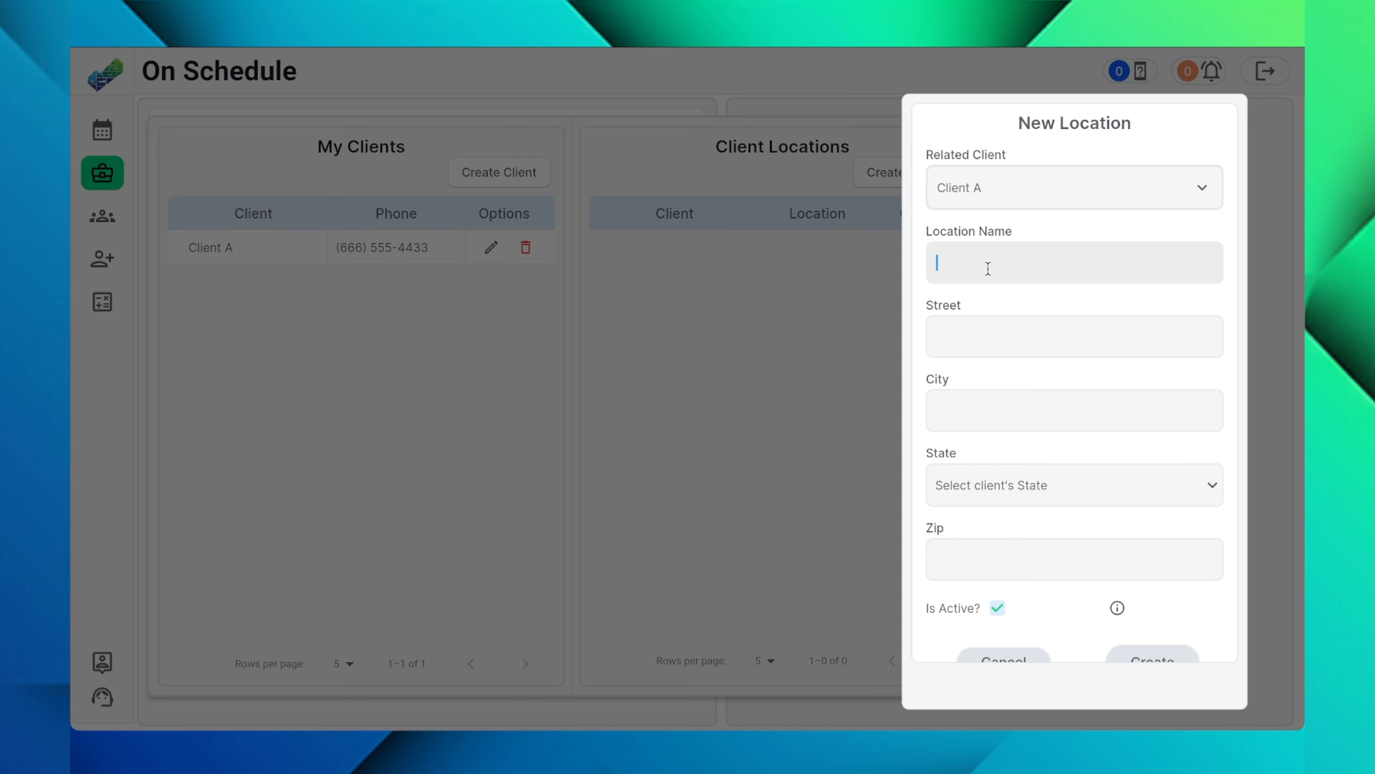
text(Shop A1)
Step: Fill in the street address and city for the Shop A1 location
click(1023, 356)
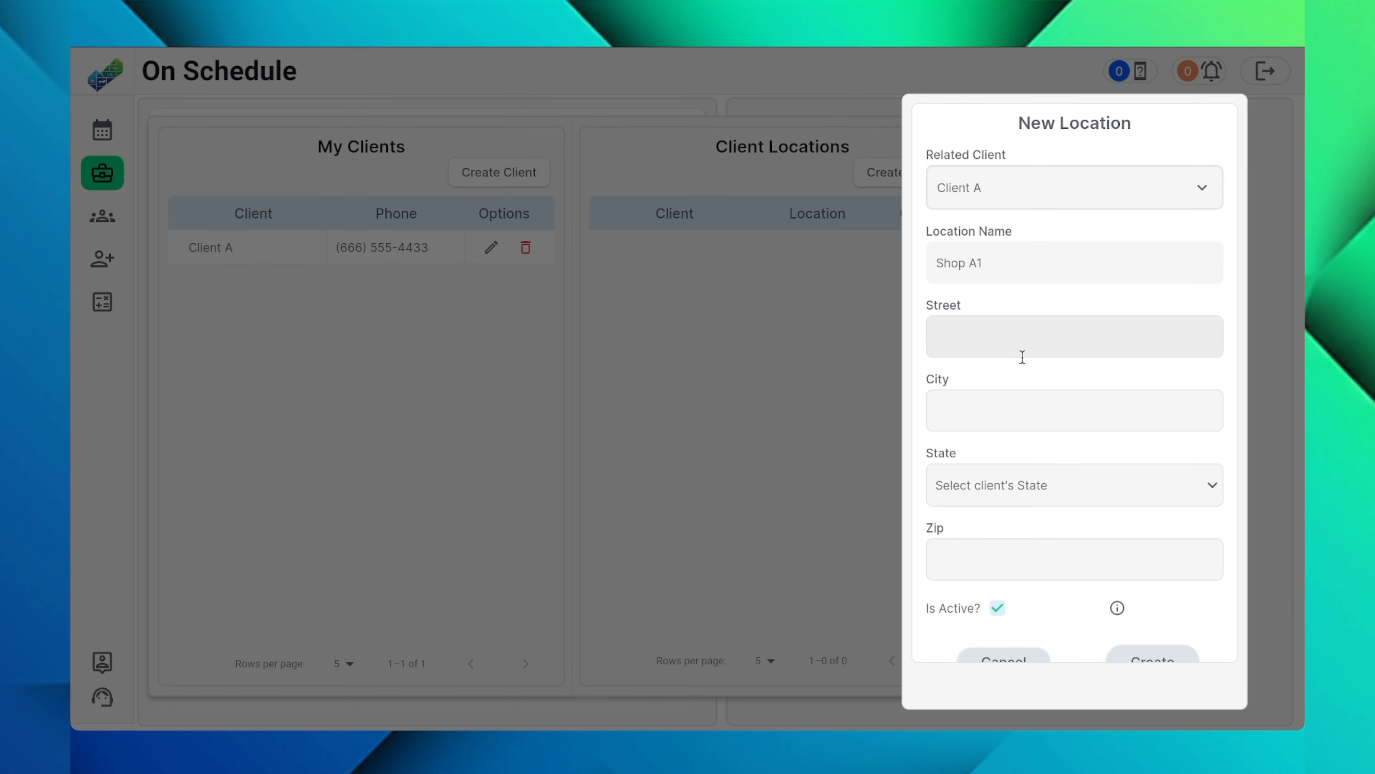
click(1018, 407)
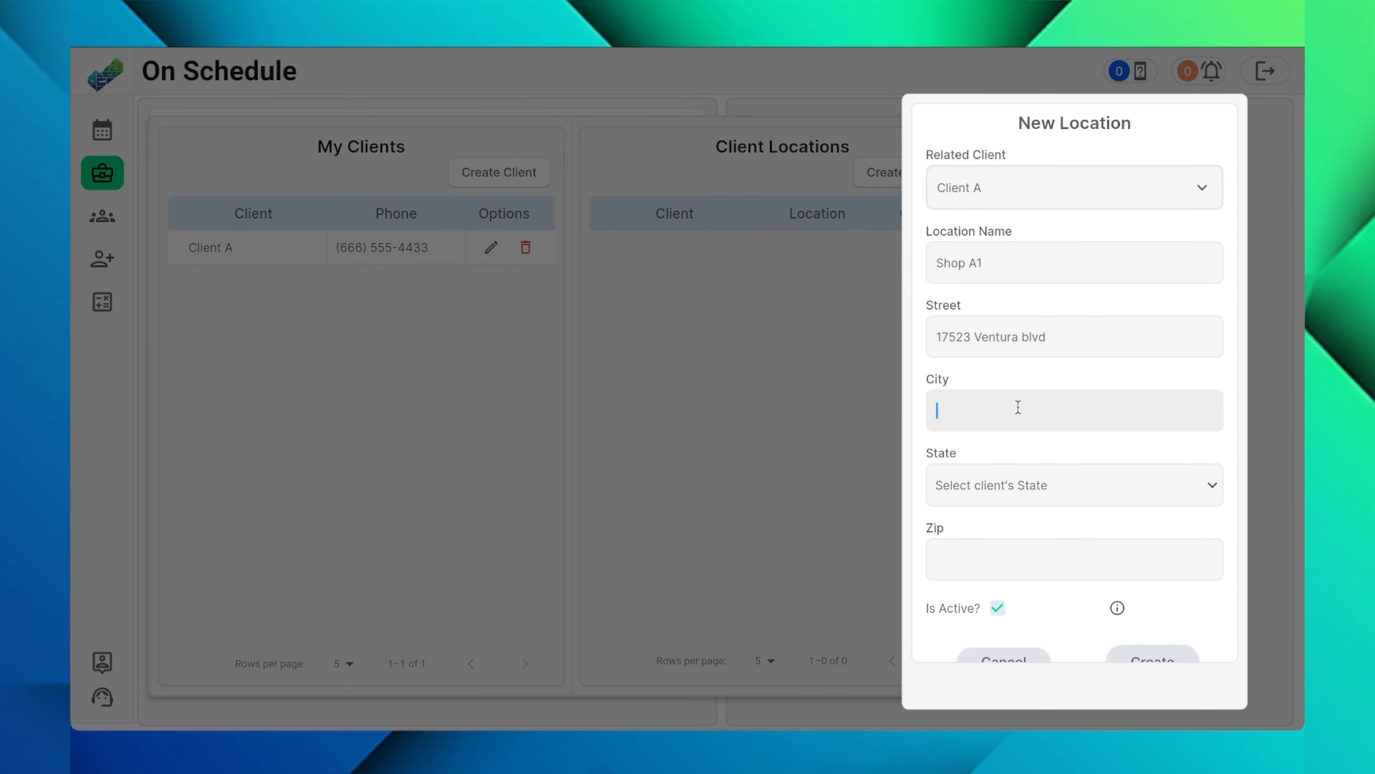
text(Encino)
Step: Choose California as Shop A1's state, enter its zip code, and create the location as active
click(1025, 480)
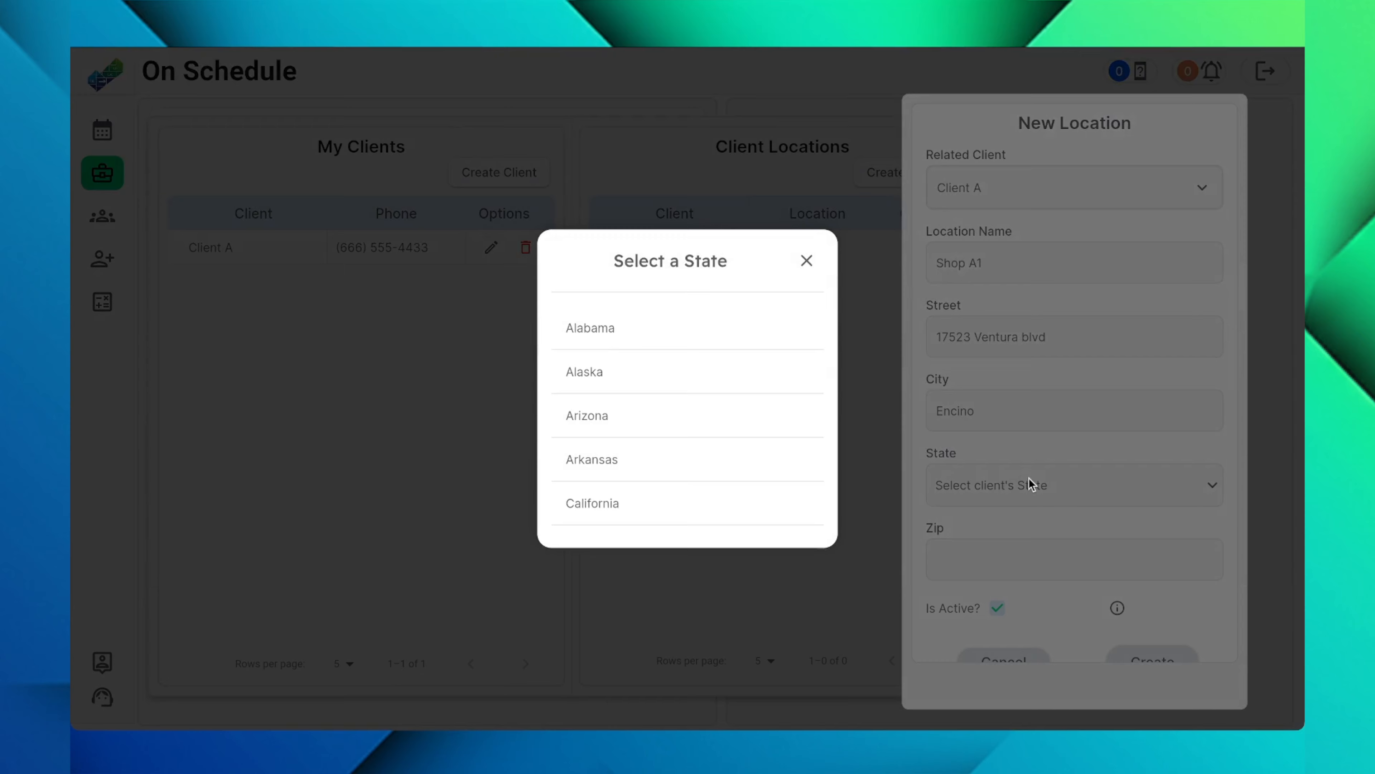
click(650, 502)
click(972, 536)
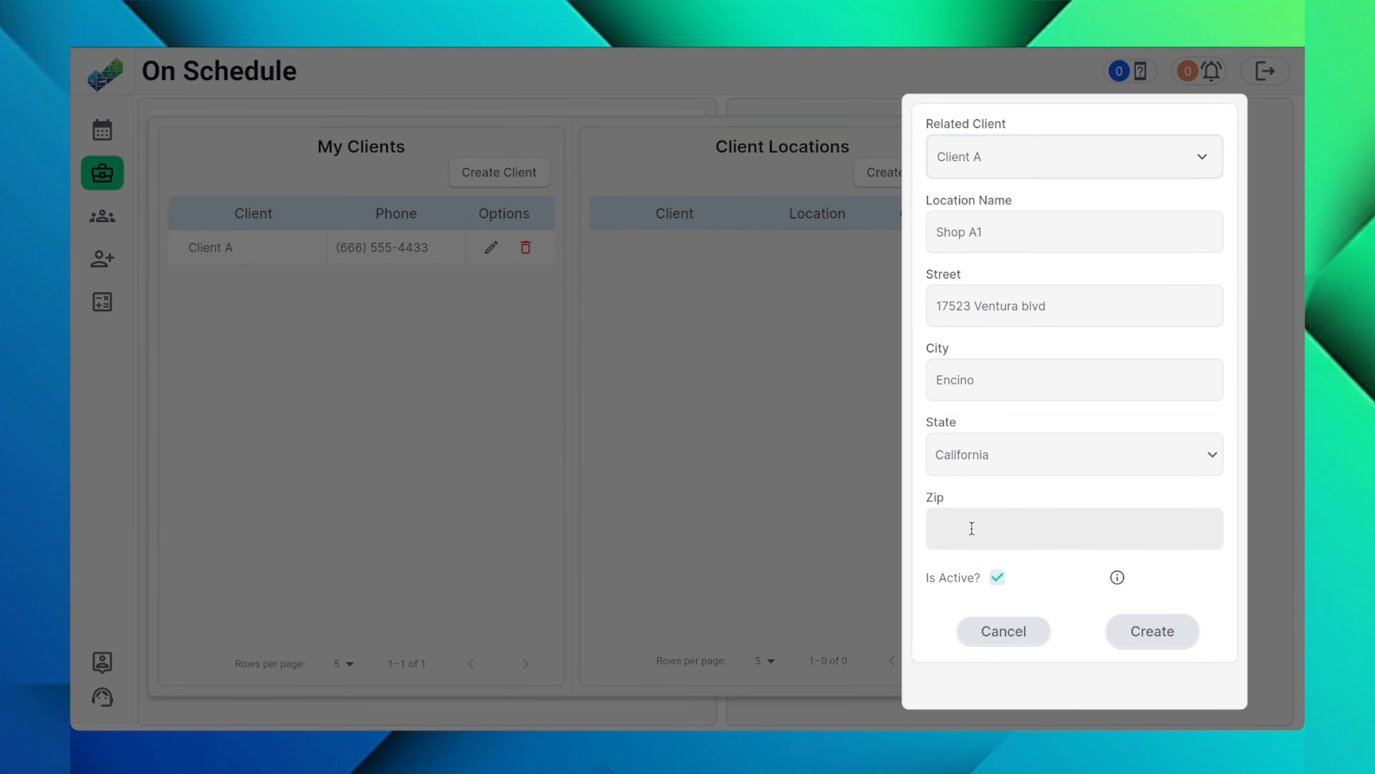
text(91316)
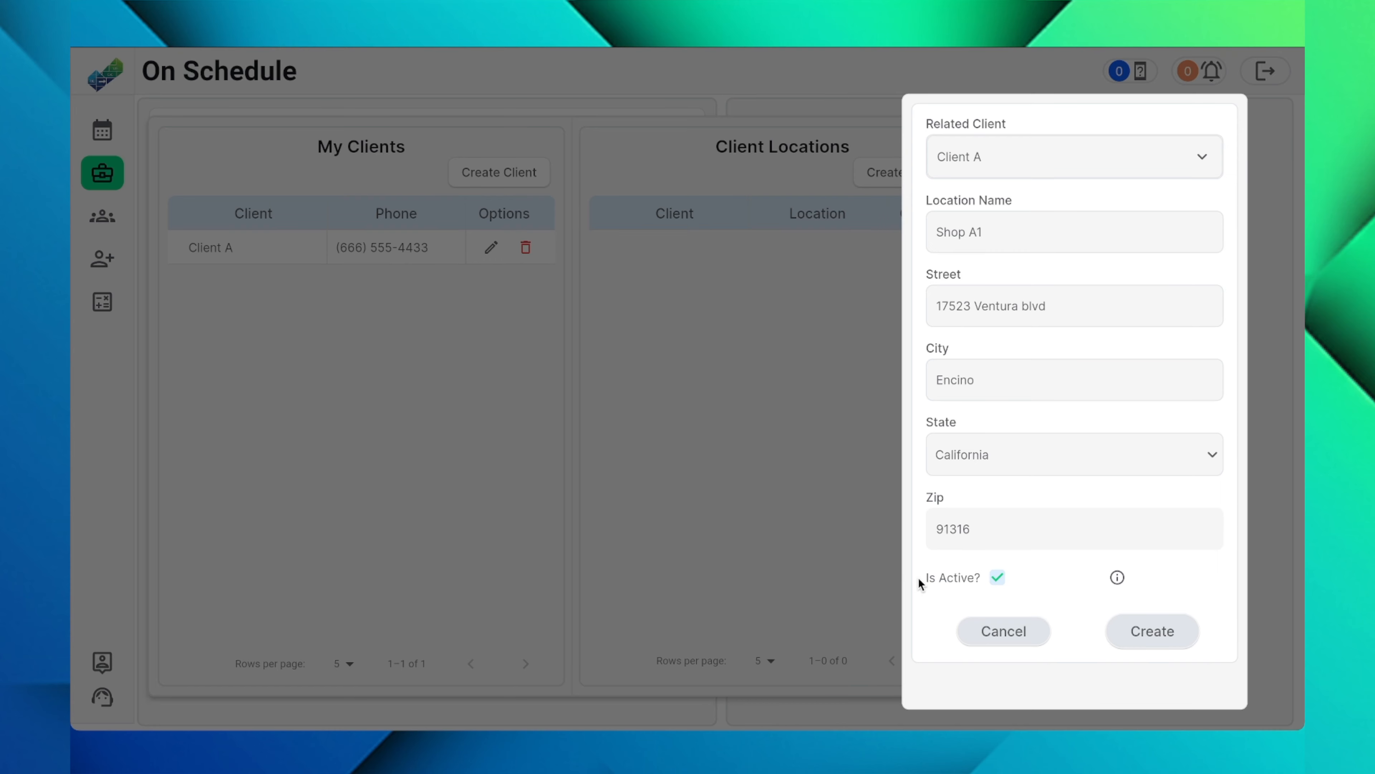
mouse_move(1118, 578)
click(1141, 640)
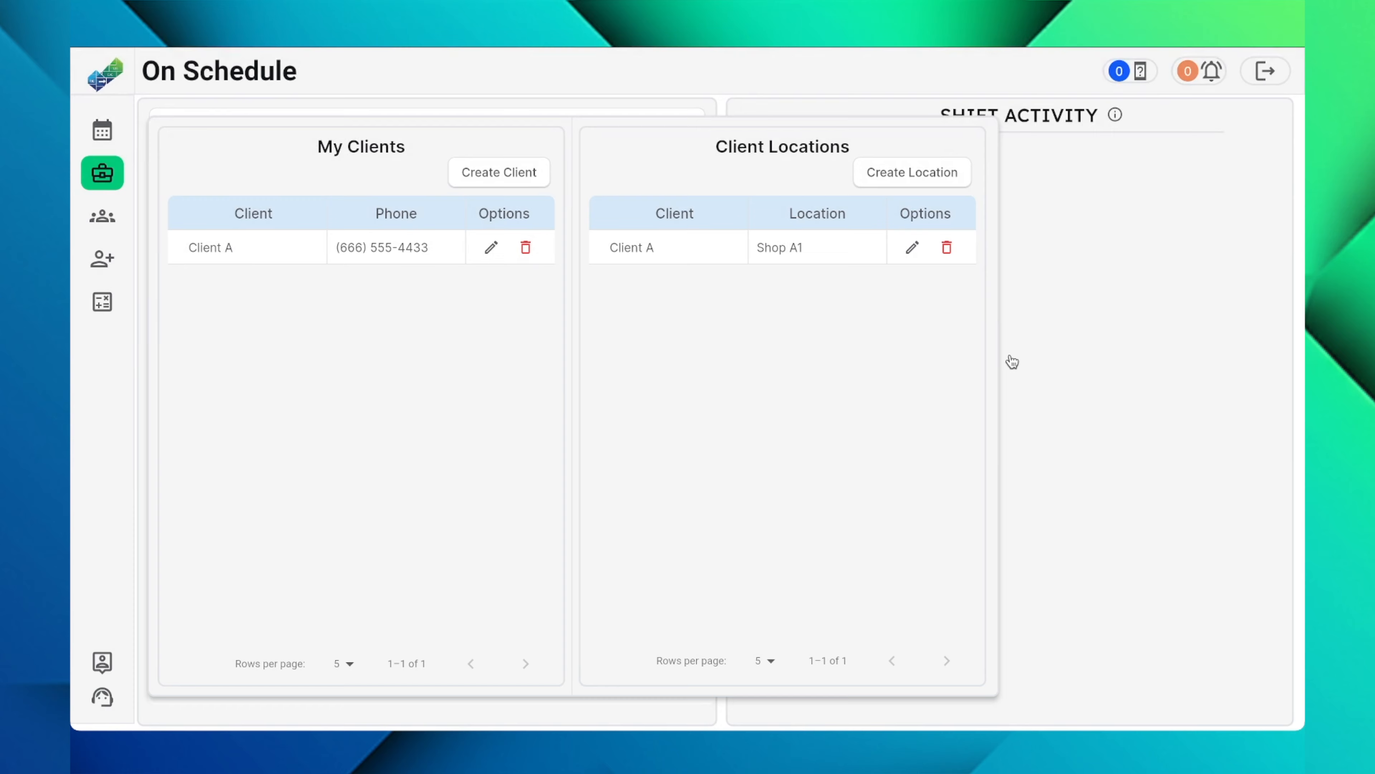
Step: Review Shop A1's saved details and its delete confirmation, cancelling both without making changes
click(913, 247)
scroll(981, 273, down, 1)
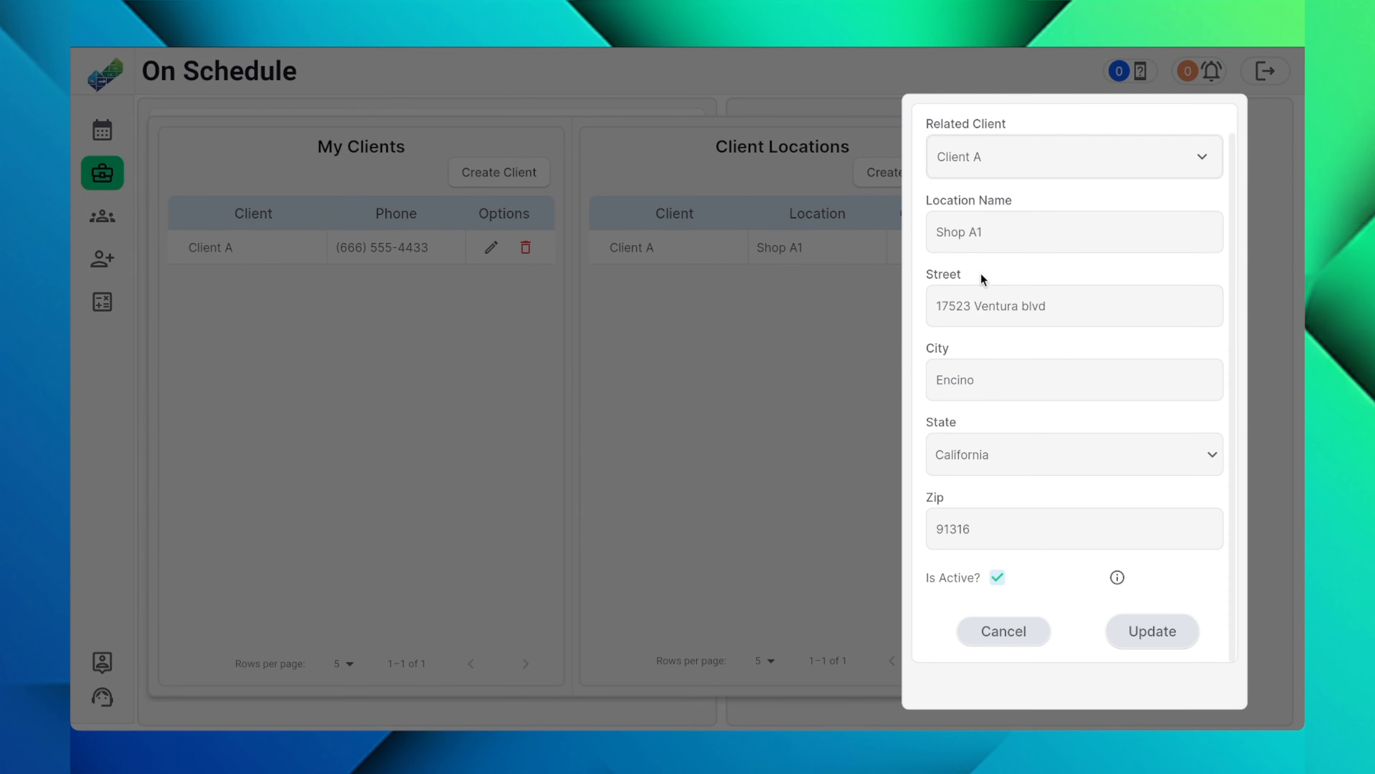
click(984, 628)
click(949, 248)
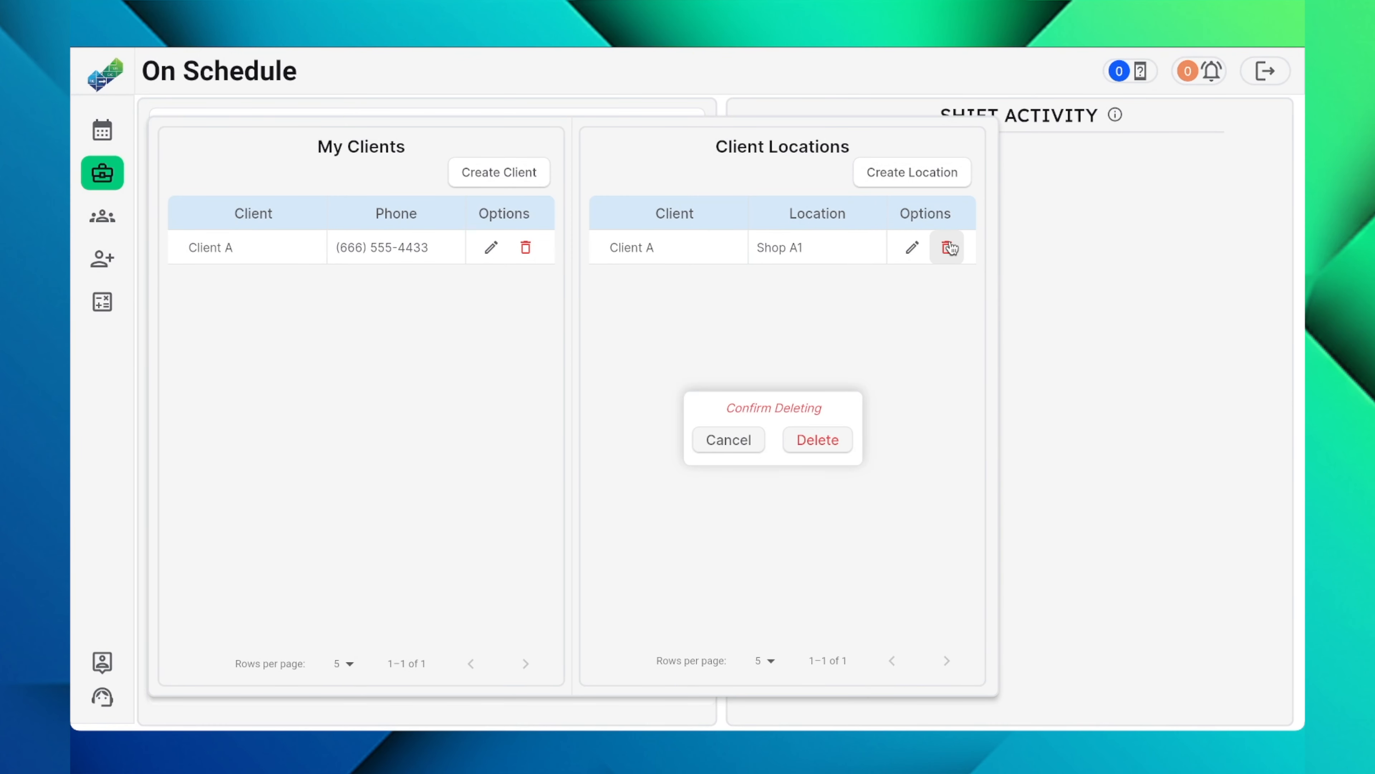
click(738, 436)
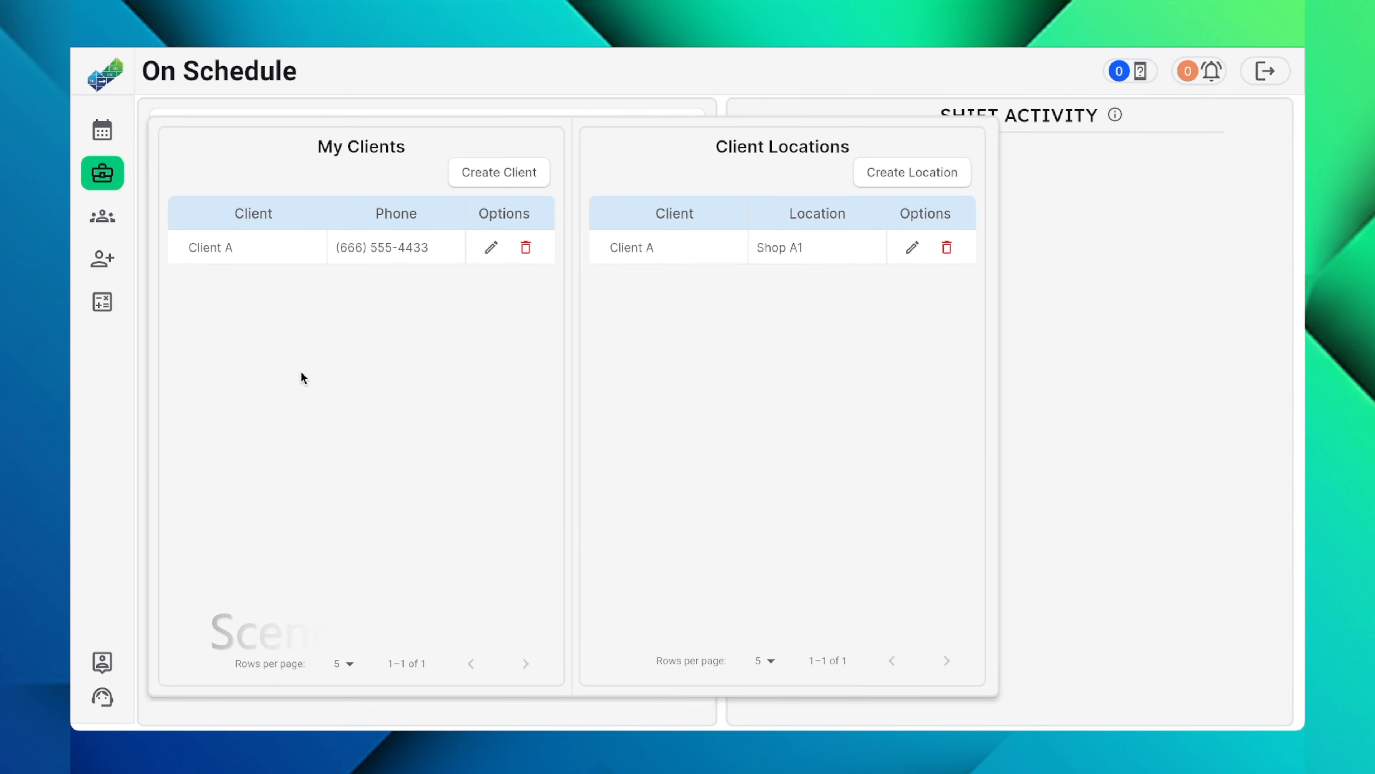
Step: Add a worker to the workers' Waiting List by entering the worker's GID
click(103, 219)
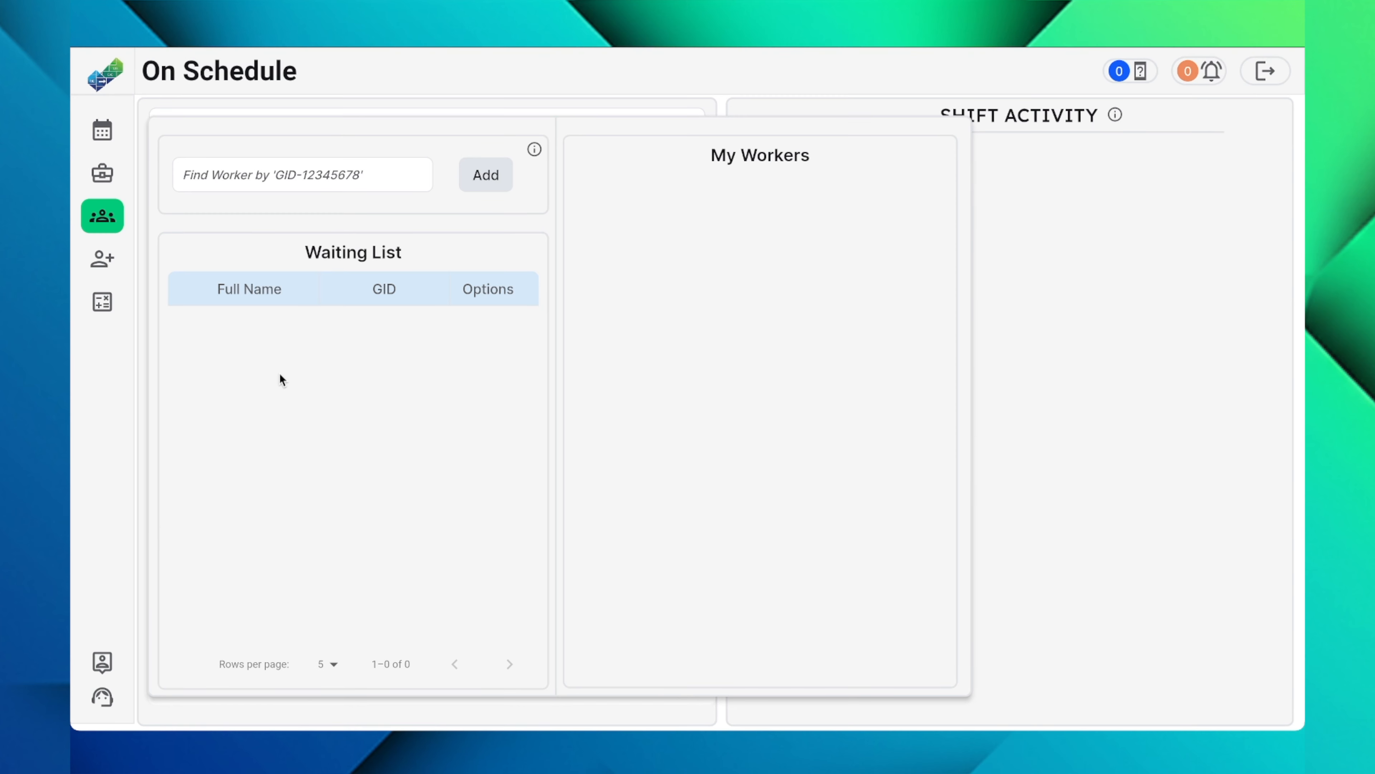
click(284, 171)
text(GID-120)
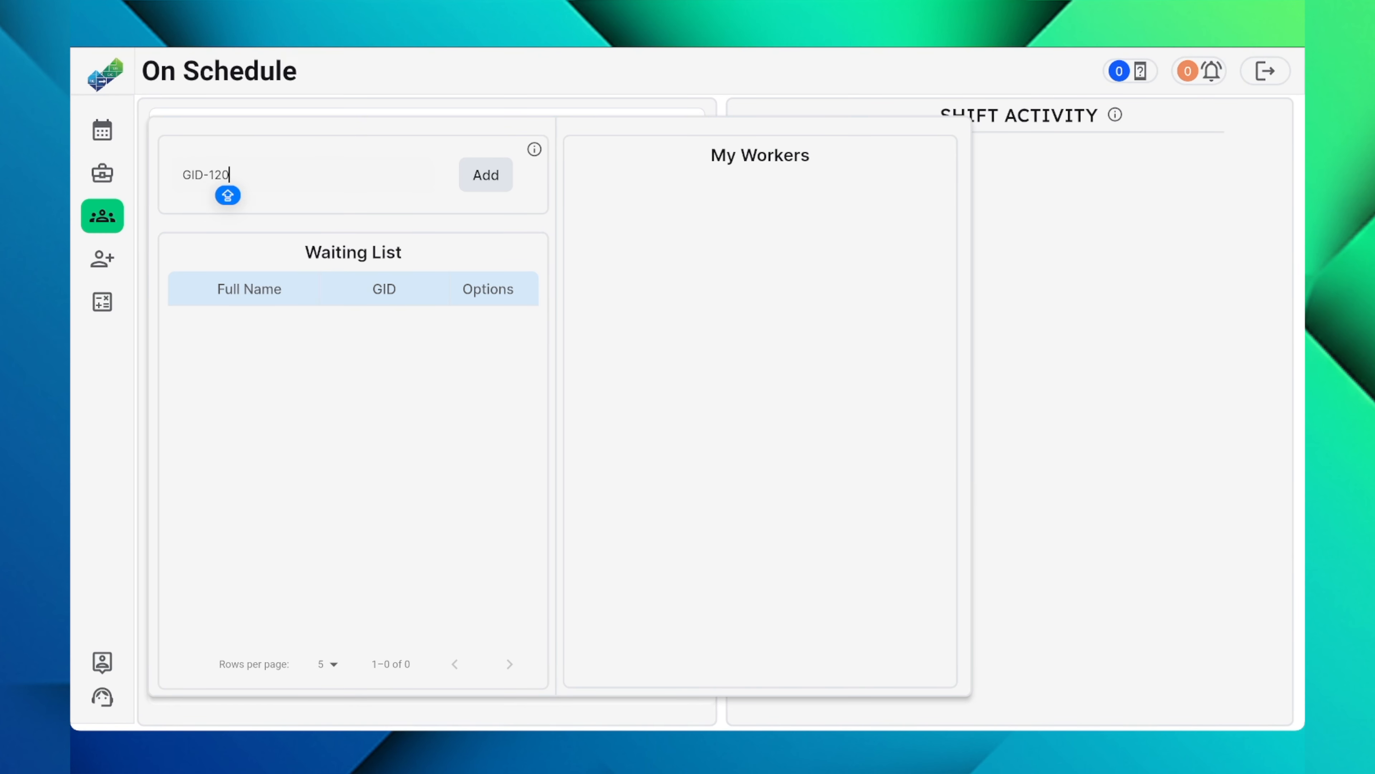
text(60321)
click(492, 174)
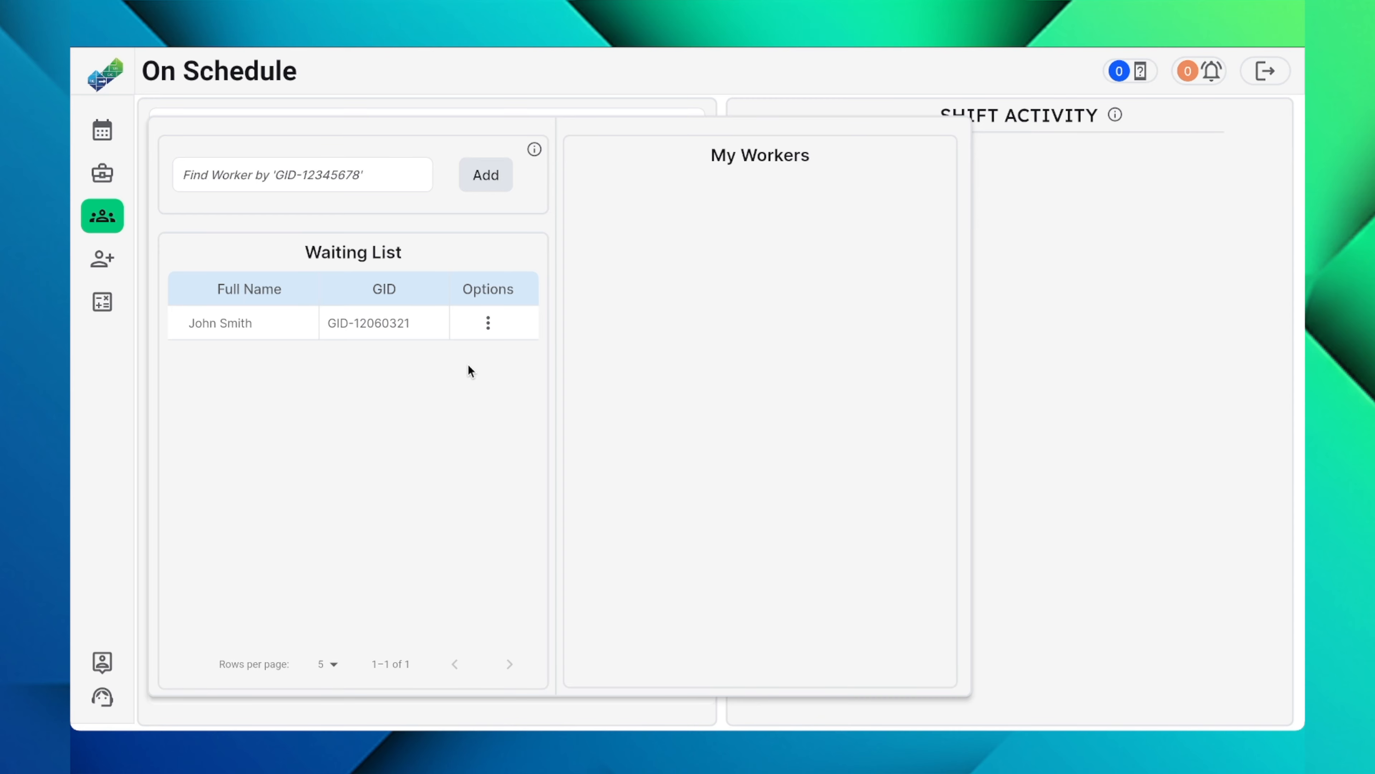
Step: View the profile of the worker in the Waiting List and close it
click(488, 324)
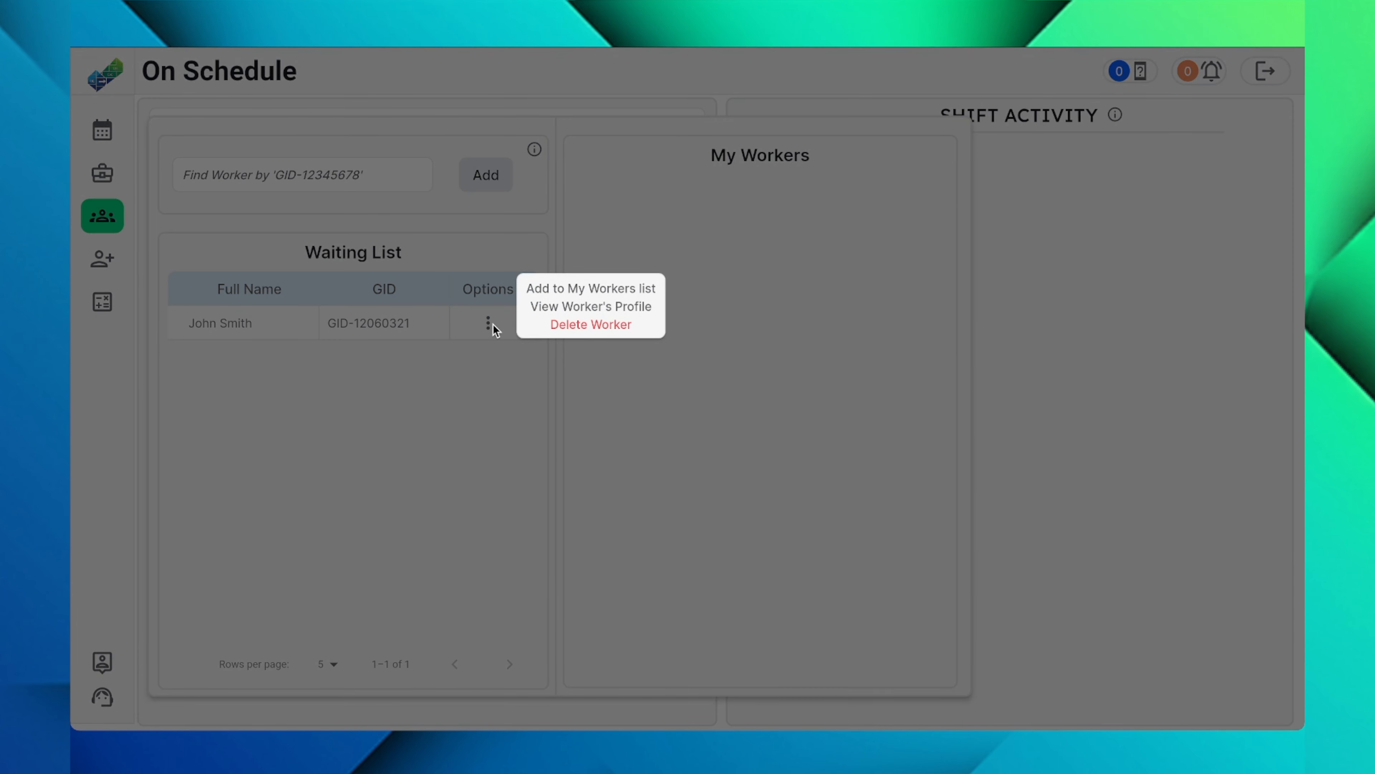
click(582, 307)
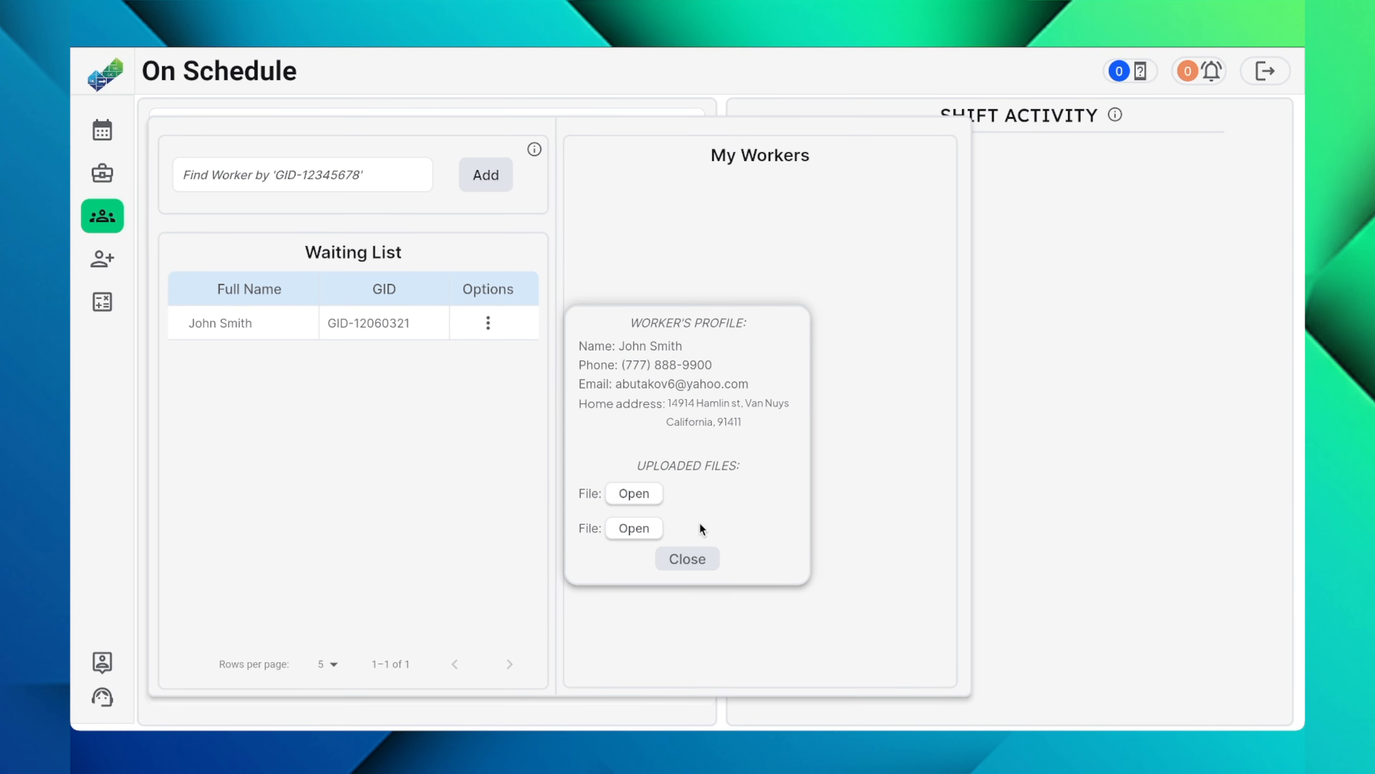
click(687, 558)
Step: Add the waiting worker to the My Workers list, and move the worker back to the Waiting List
click(489, 323)
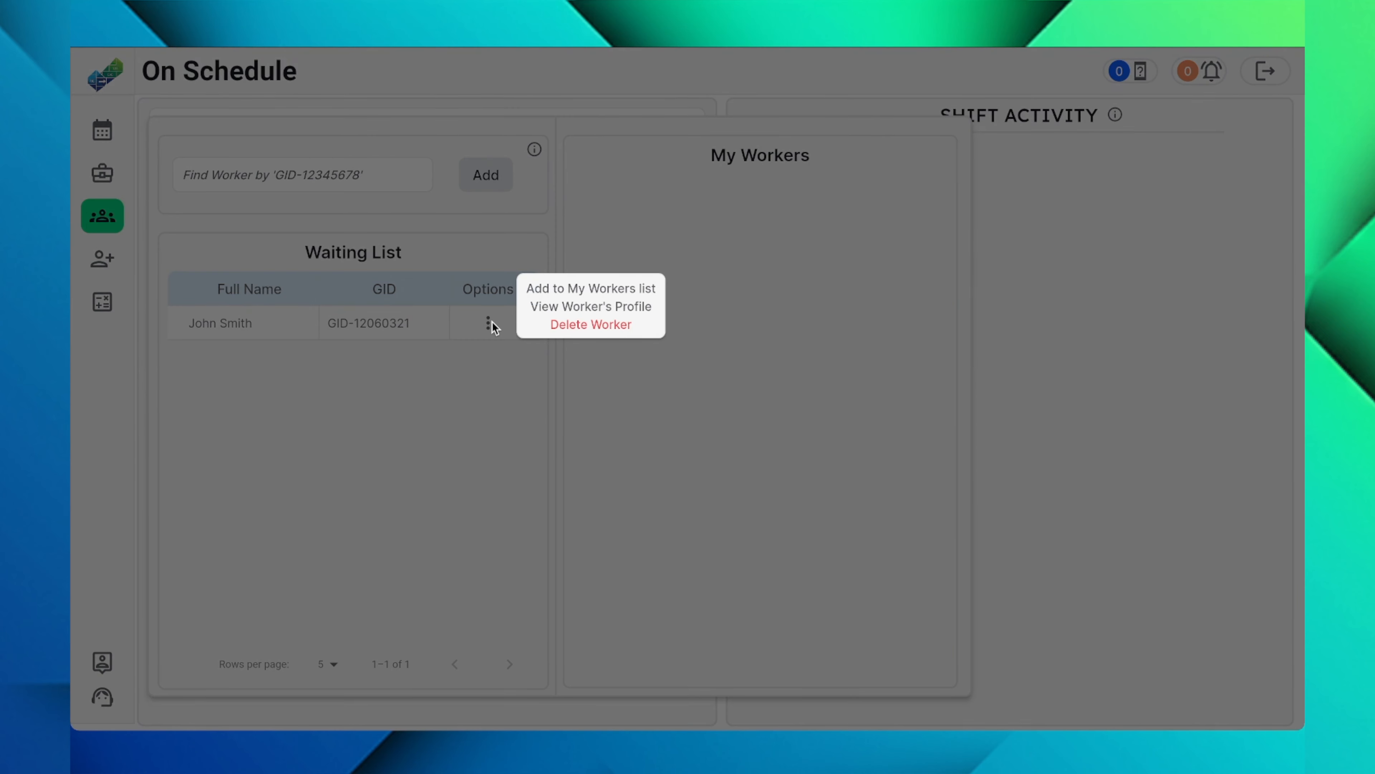
click(591, 293)
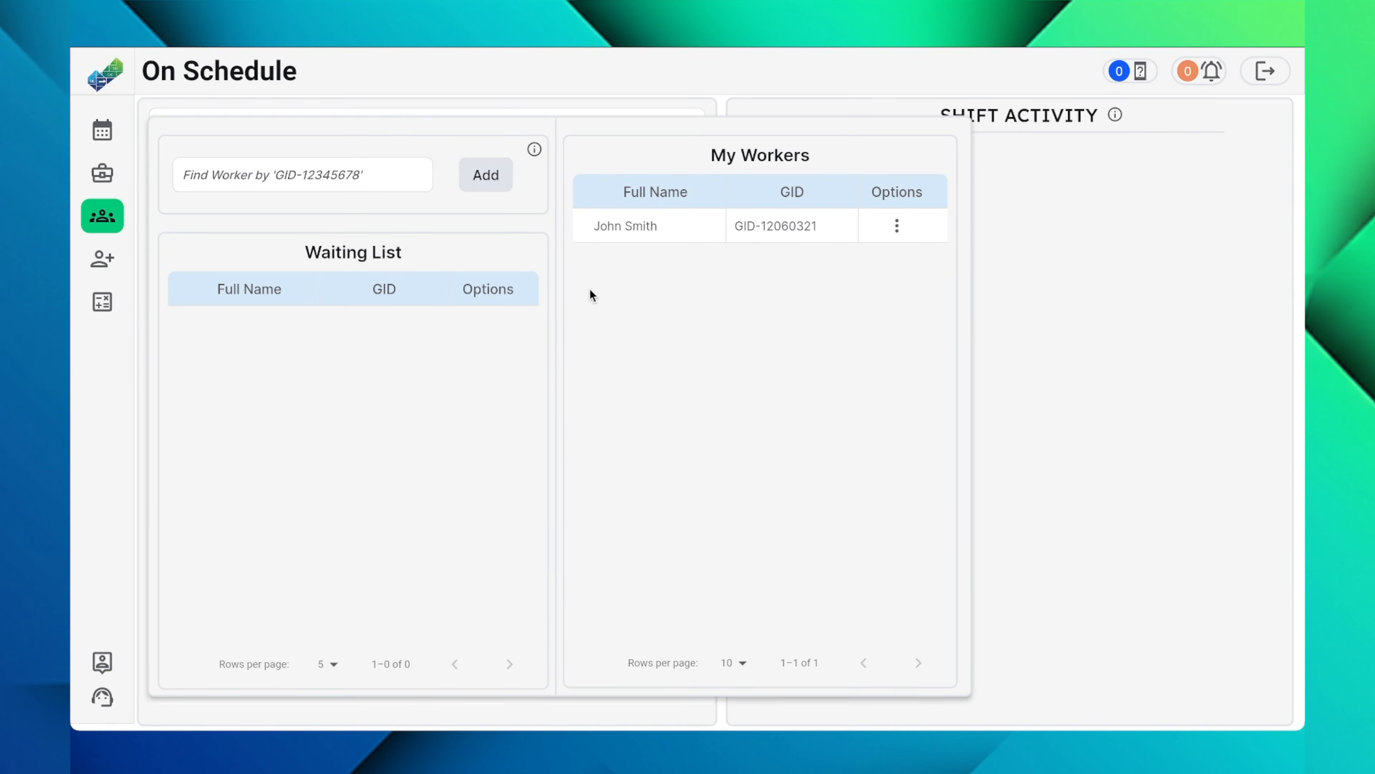
click(898, 228)
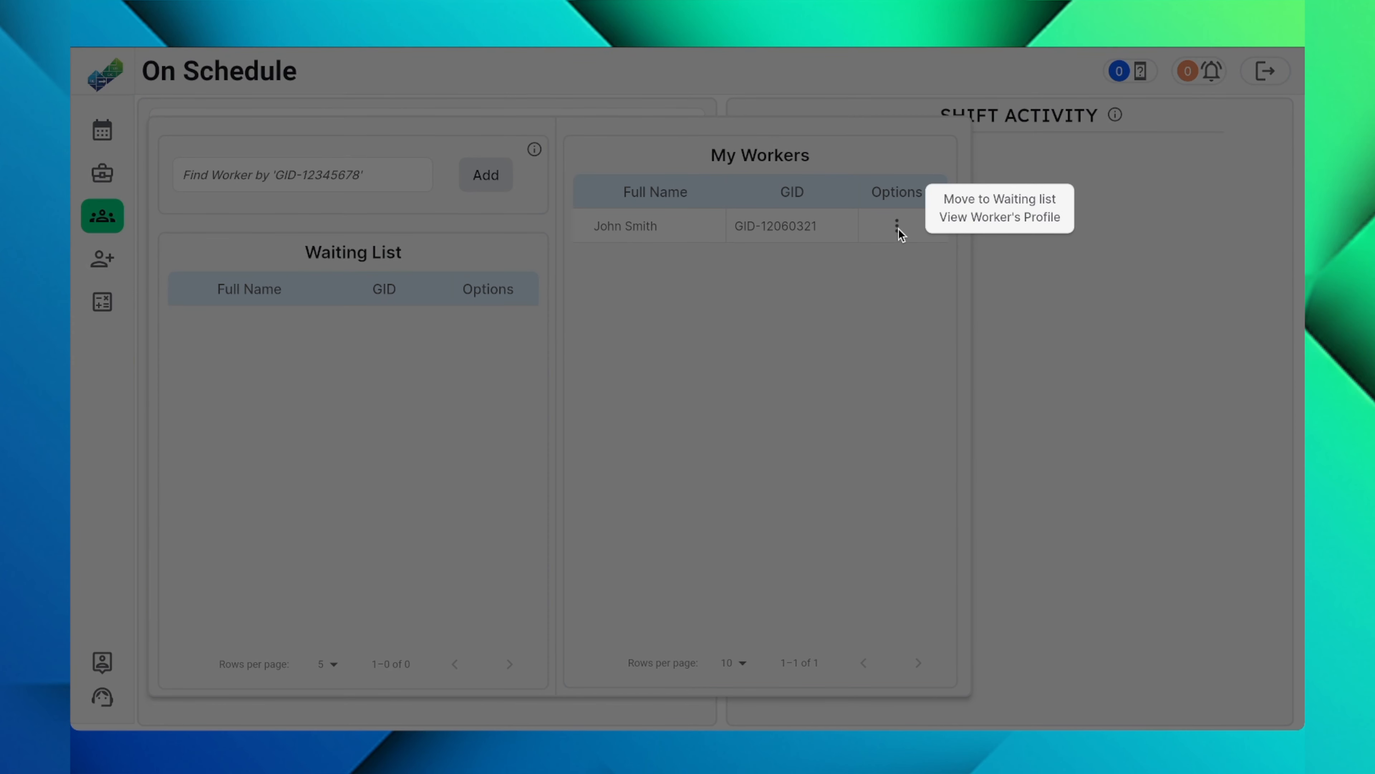
click(989, 204)
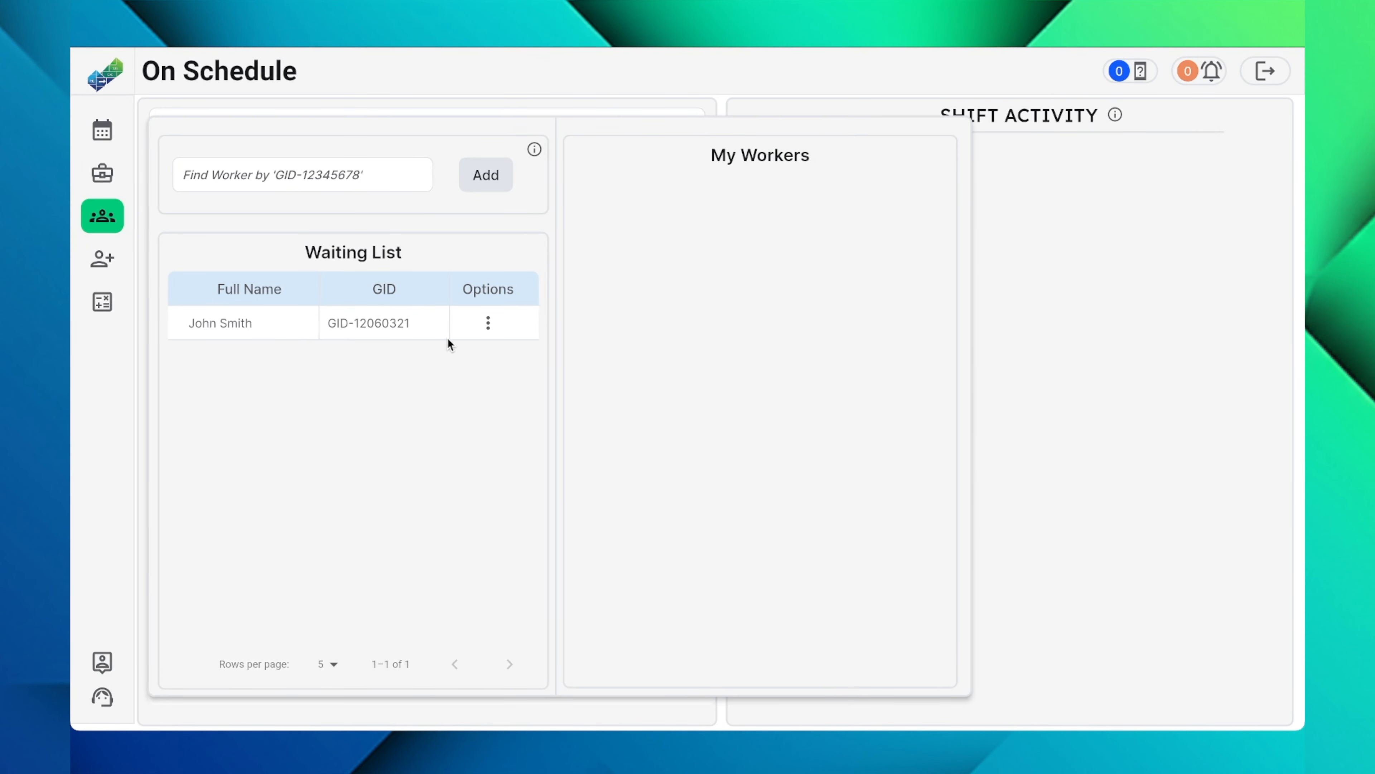
click(488, 323)
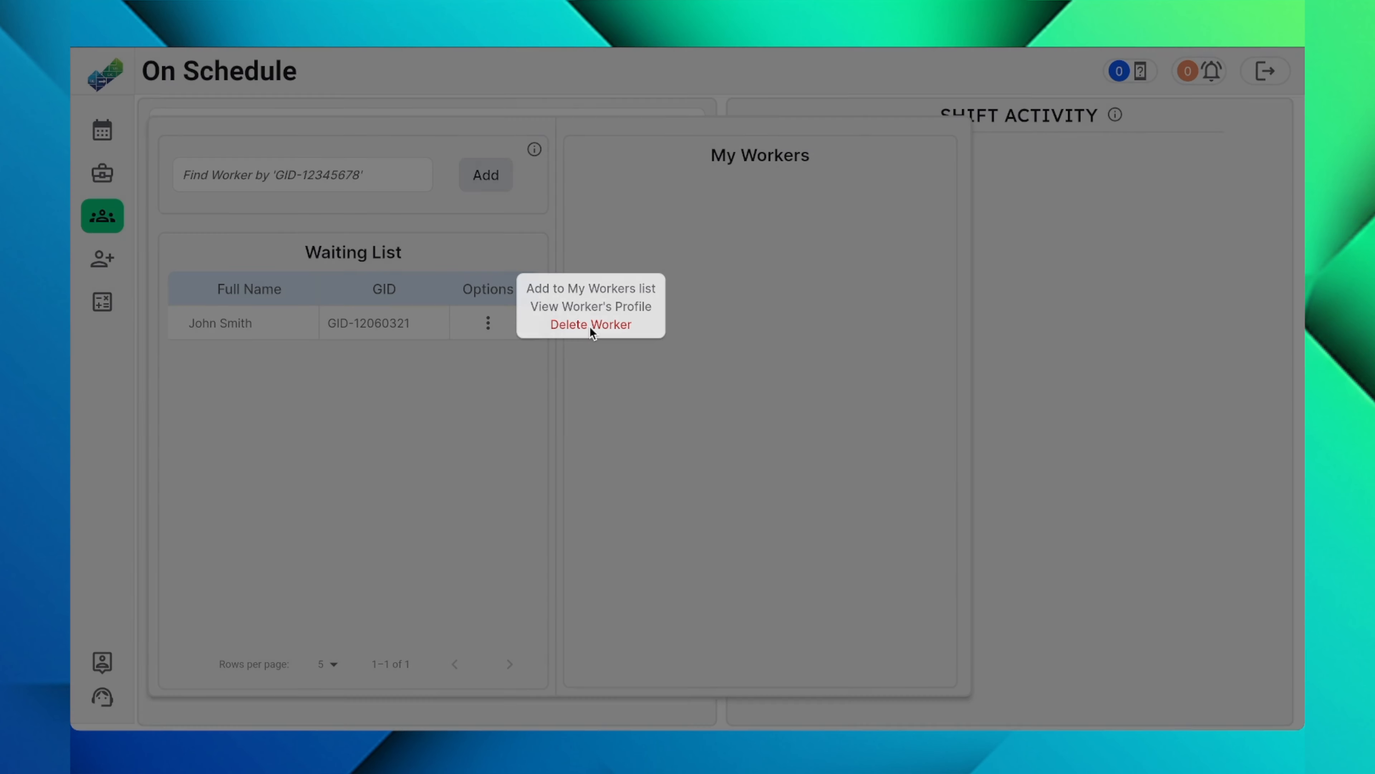
click(591, 327)
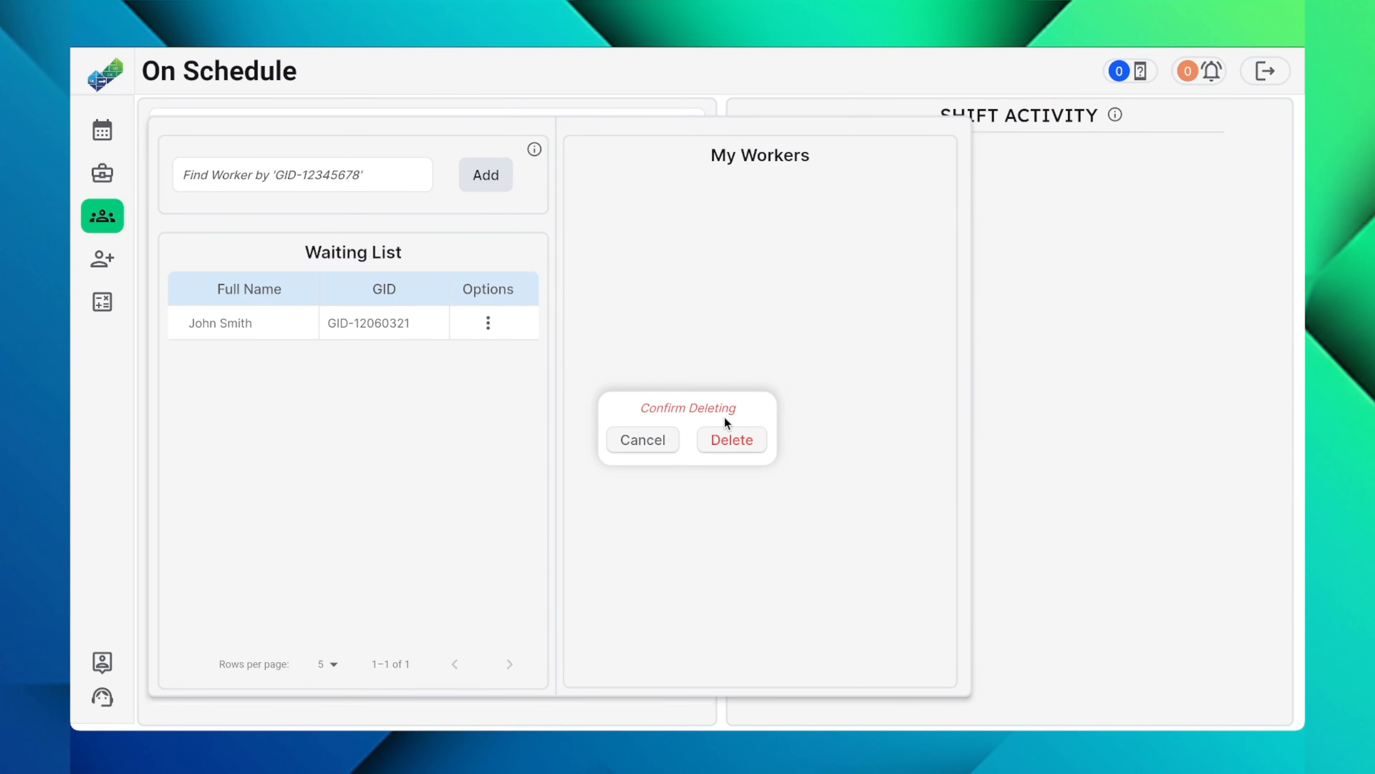
click(651, 439)
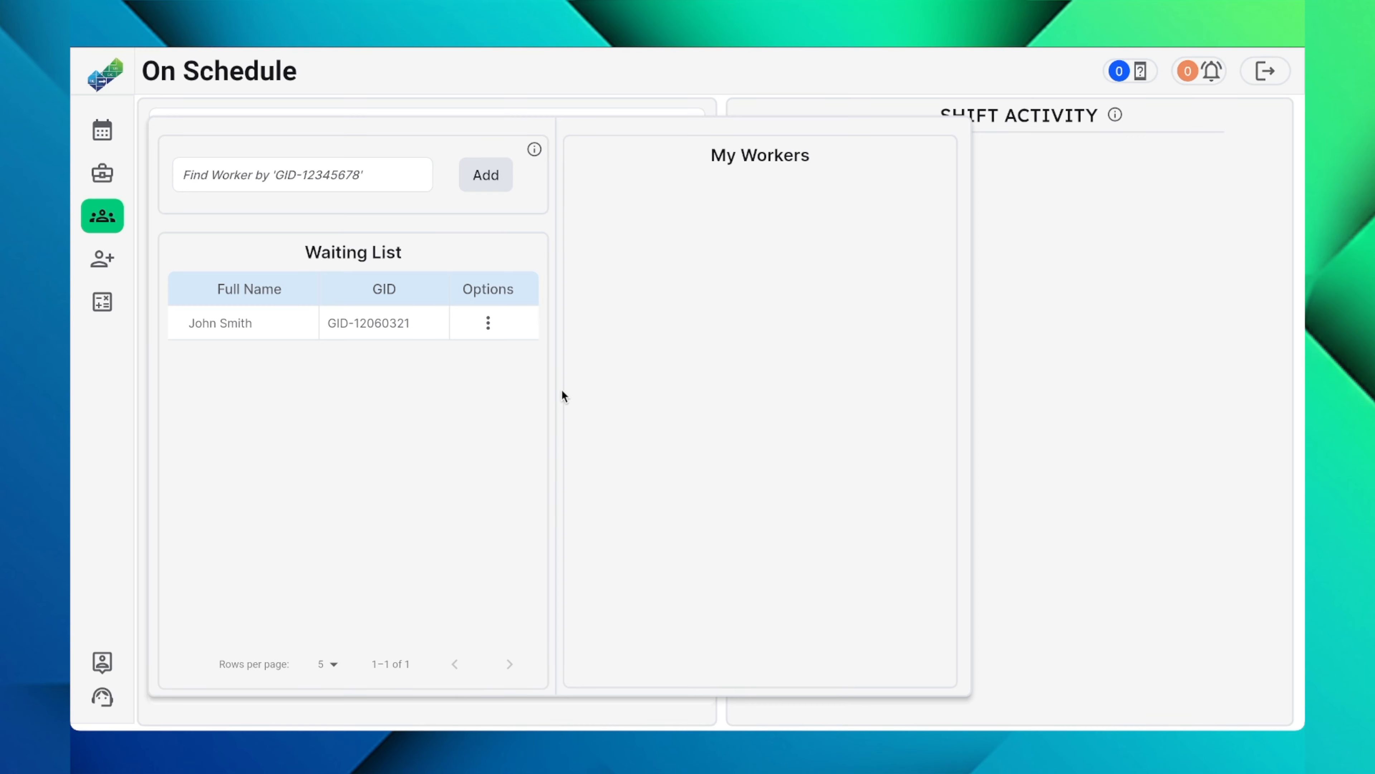
Step: Return the waiting worker to the My Workers list and open the schedule calendar
click(486, 325)
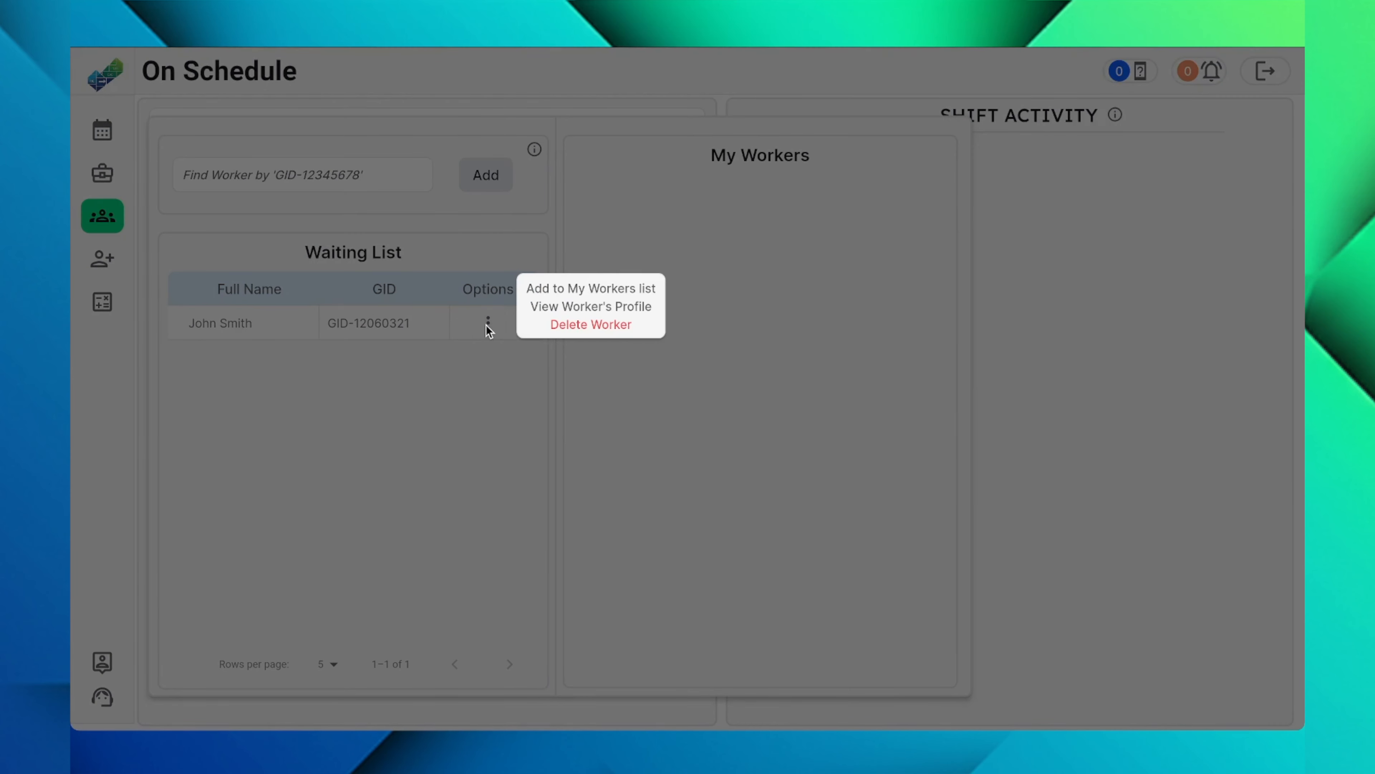
click(591, 289)
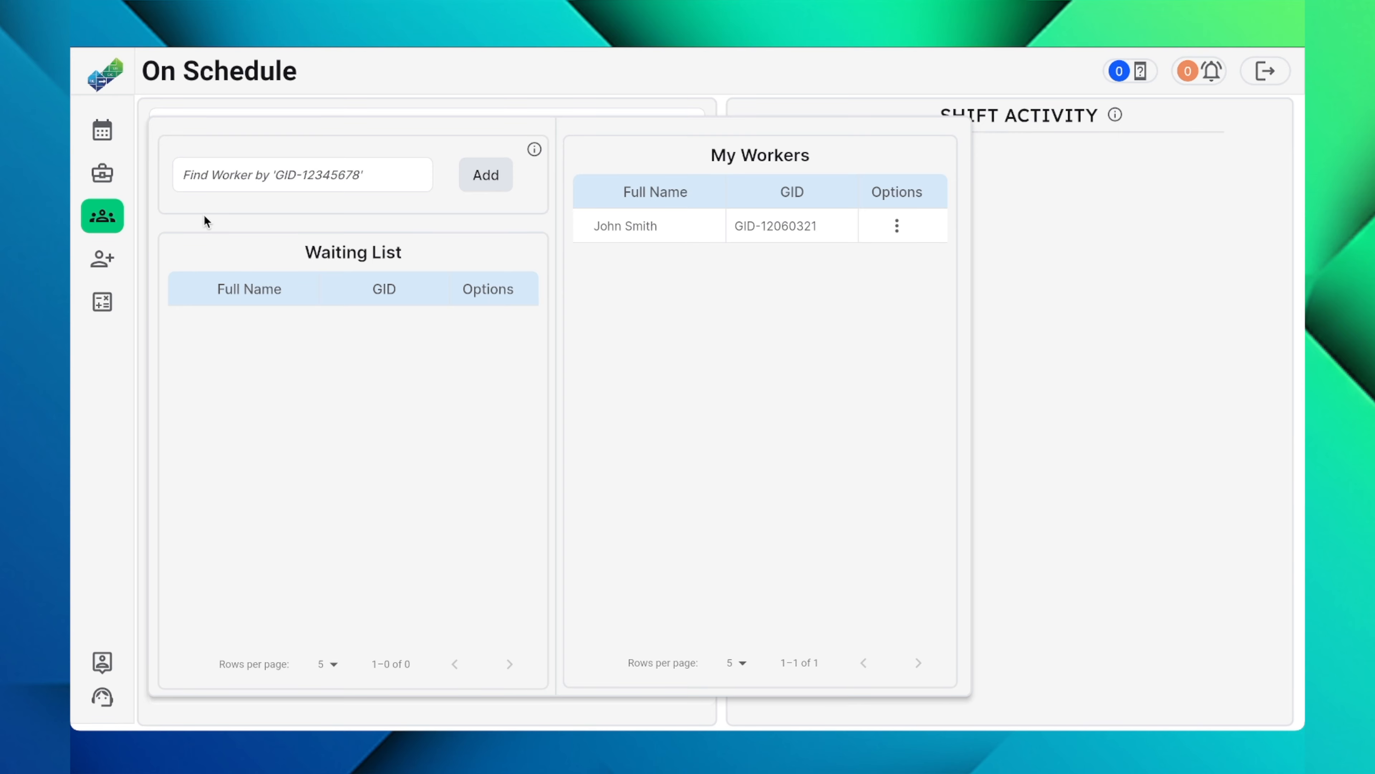
click(103, 130)
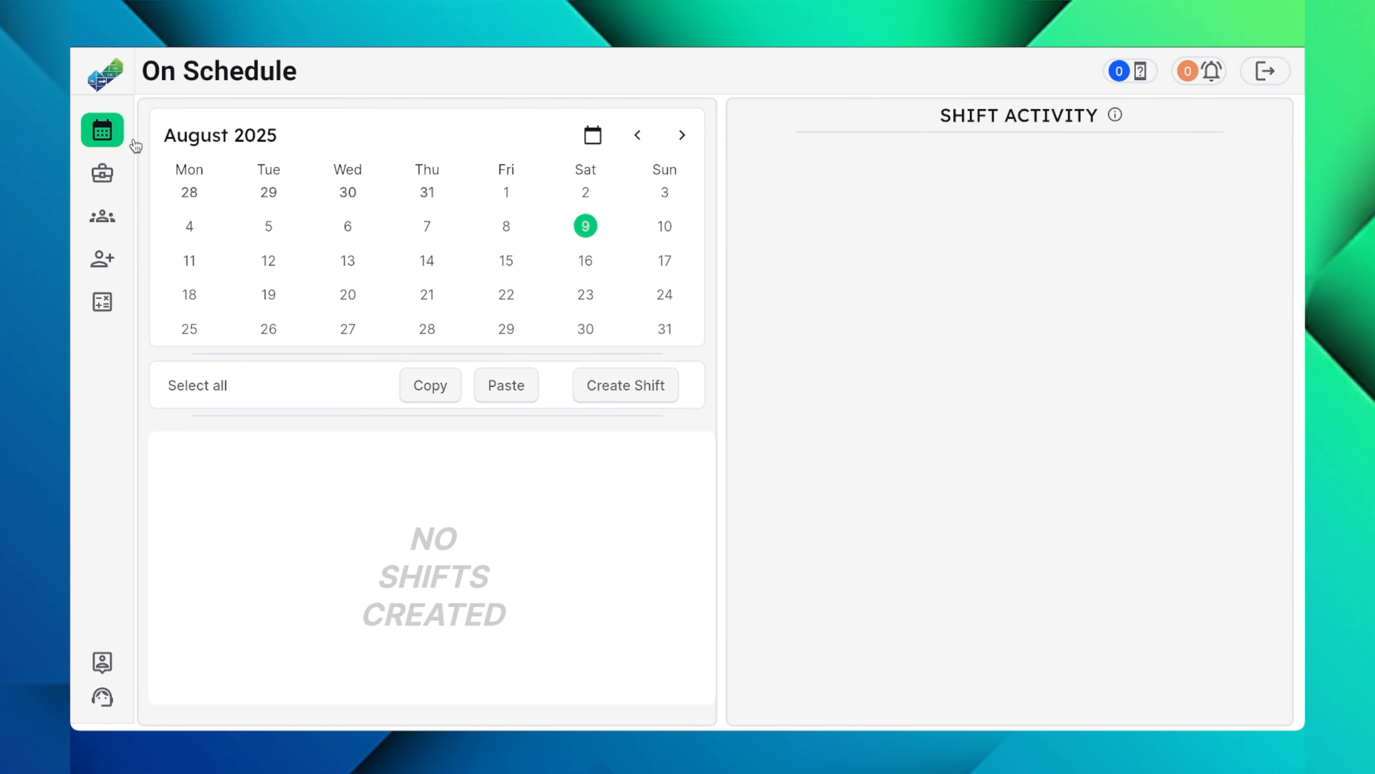
Step: Start a new shift at Shop A1 and assign it to the worker
click(604, 386)
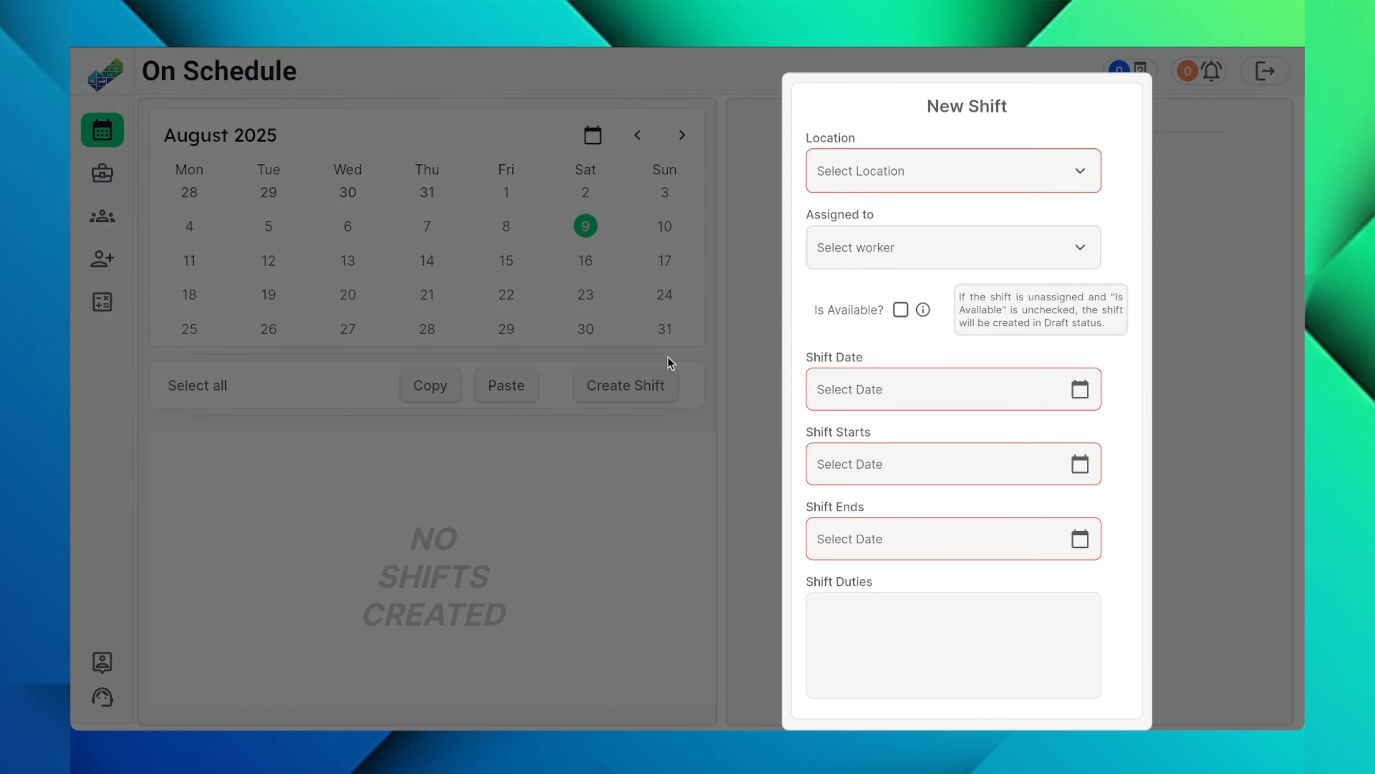
click(888, 182)
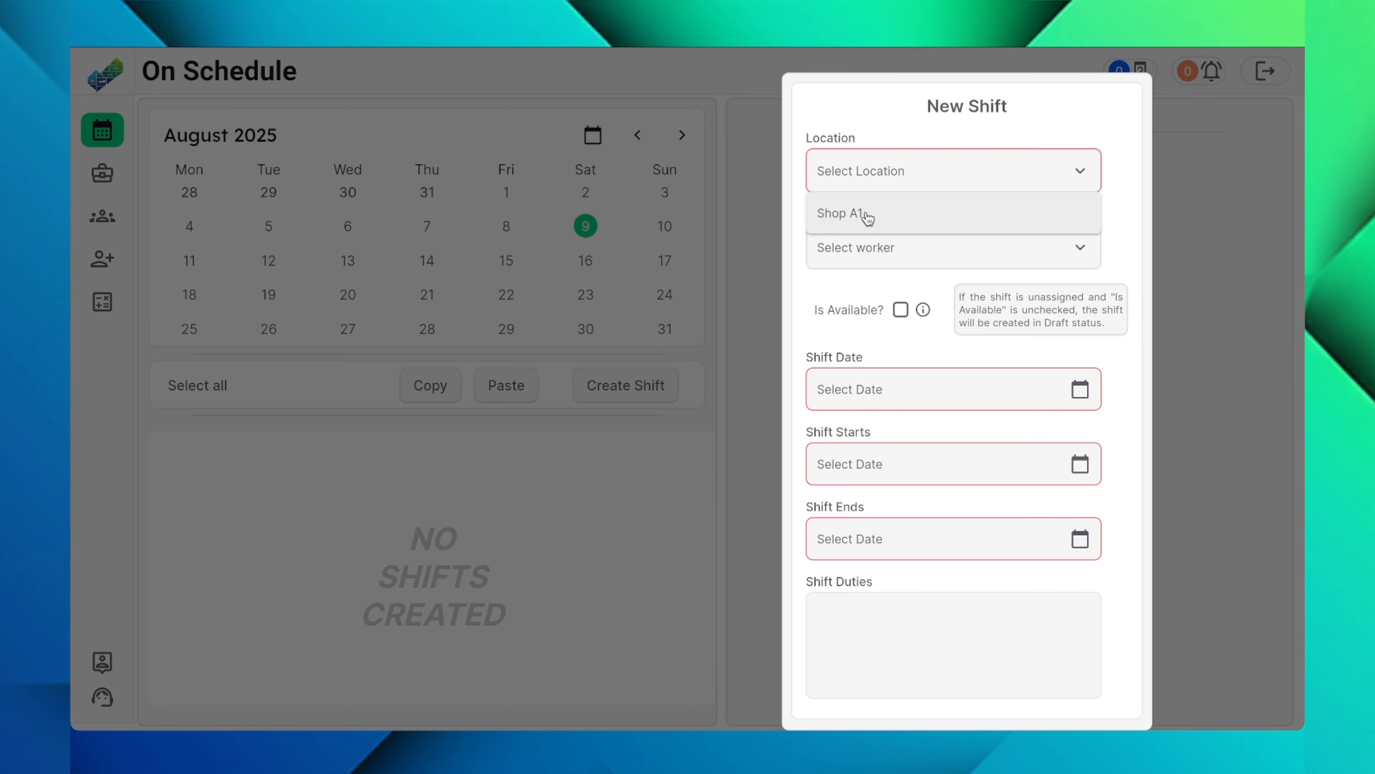
click(875, 211)
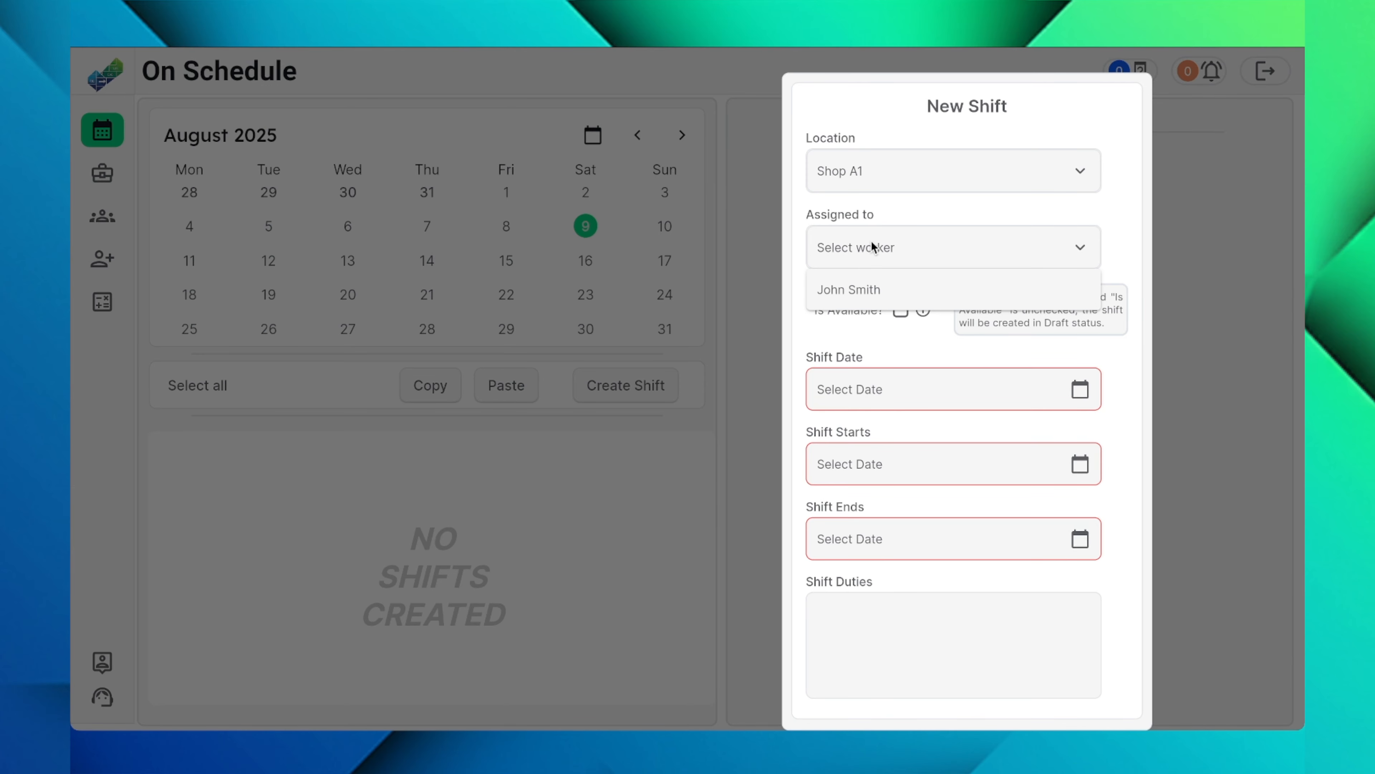
click(877, 288)
Step: Set the shift date to Aug 9, 2025 and the start time to 4:00 PM
click(885, 389)
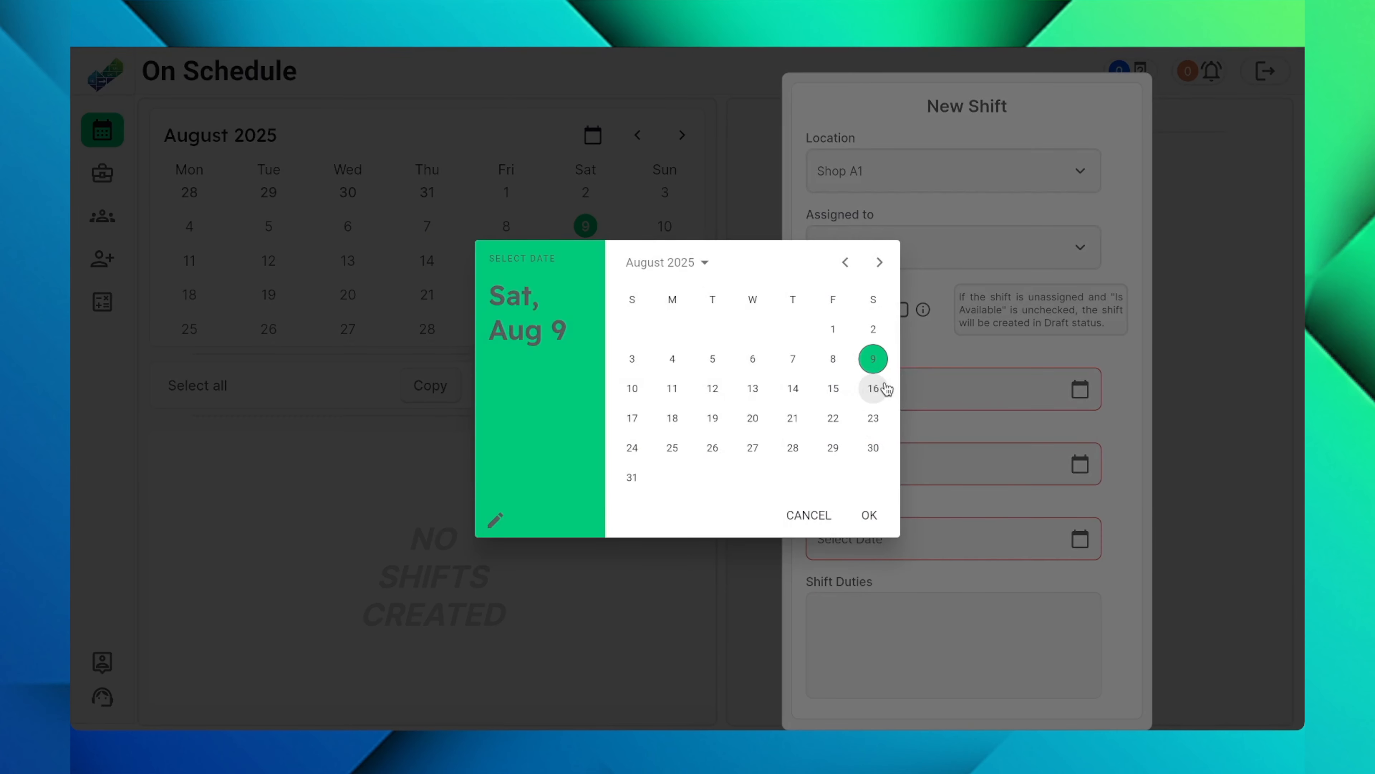
click(870, 515)
click(899, 466)
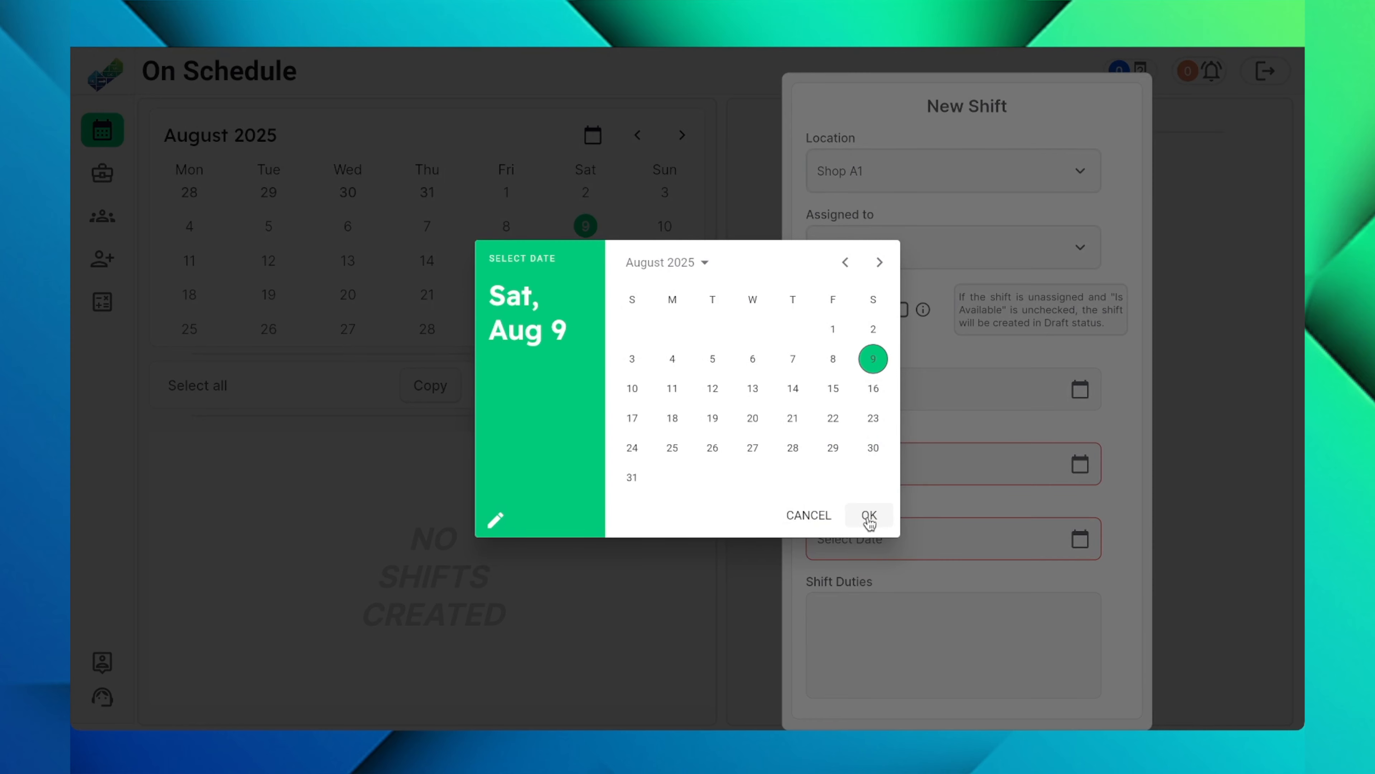
click(869, 514)
click(866, 409)
click(808, 309)
click(888, 499)
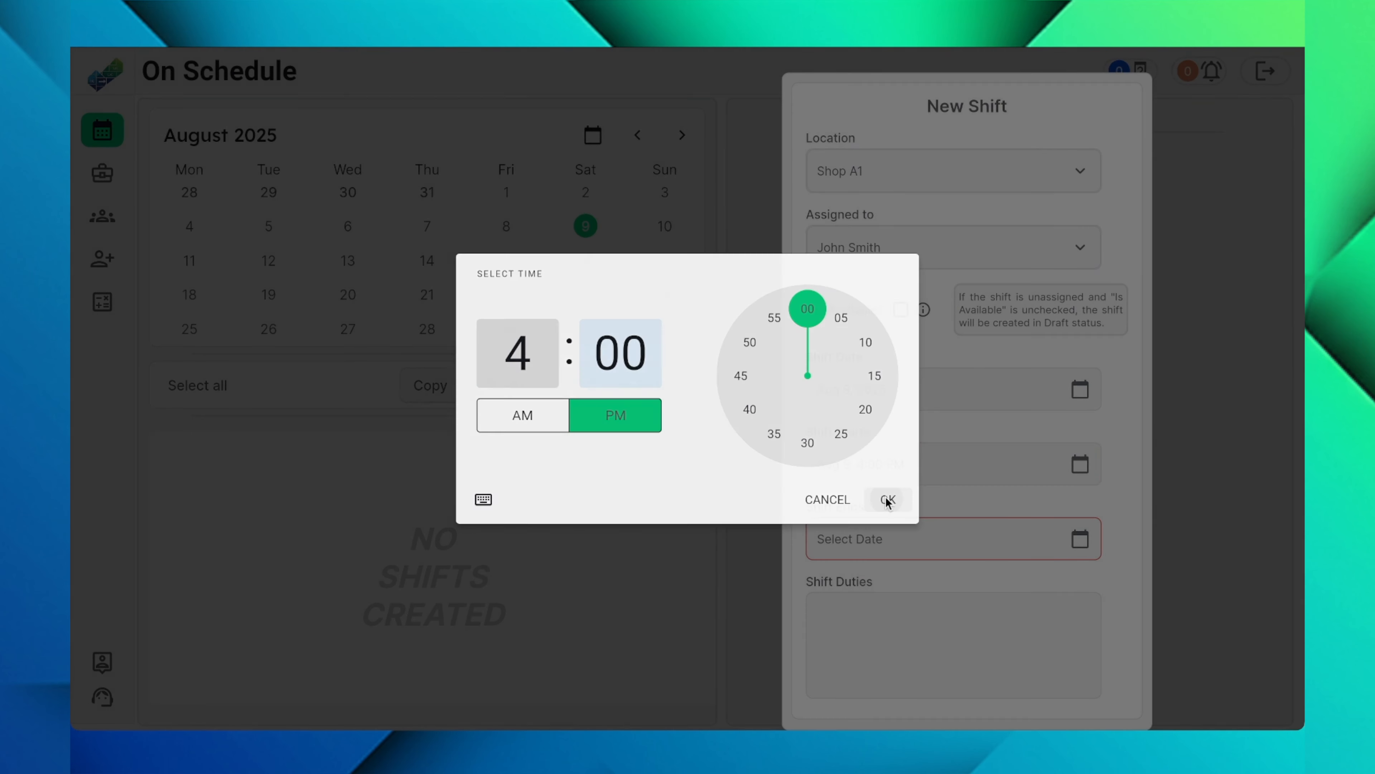
Step: Set the shift's end to Aug 9 at 8:00 PM
click(897, 539)
click(869, 514)
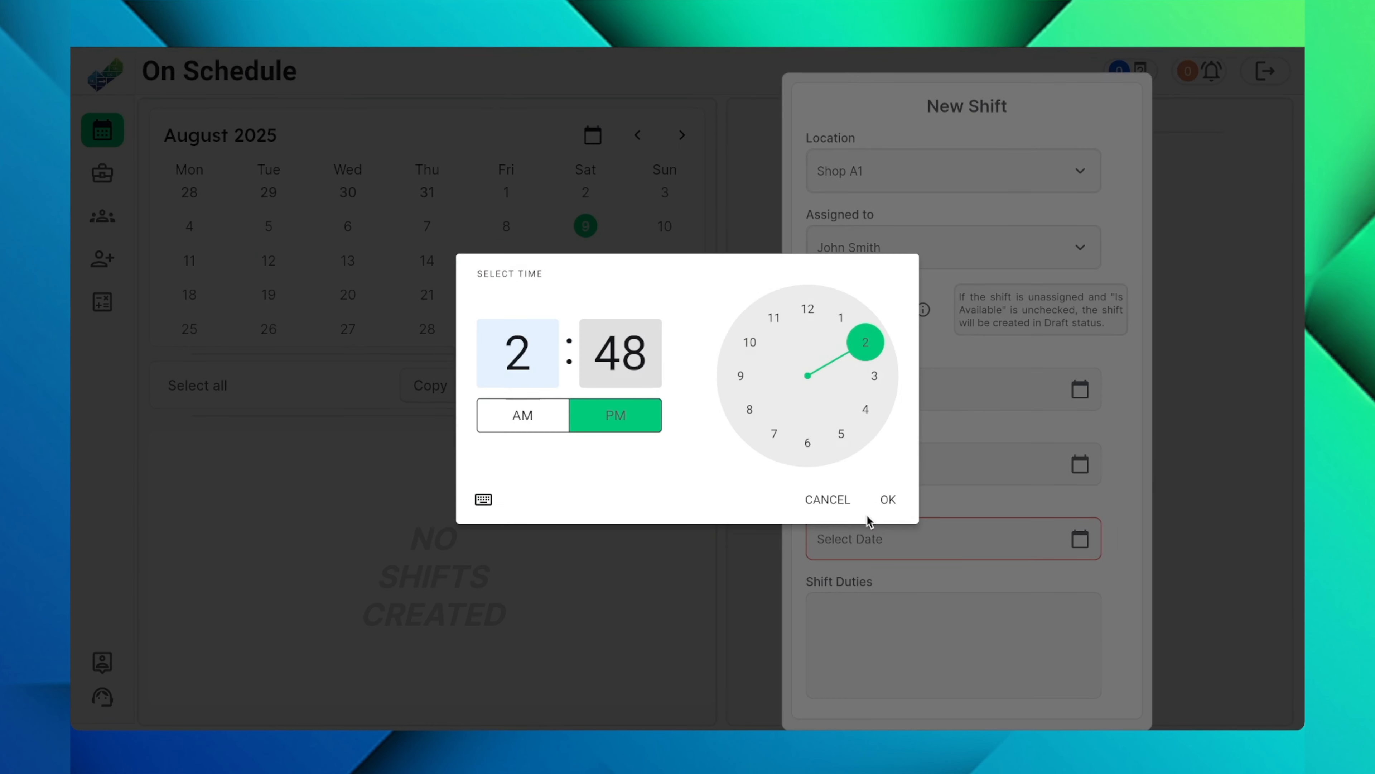
click(749, 409)
click(808, 310)
click(888, 499)
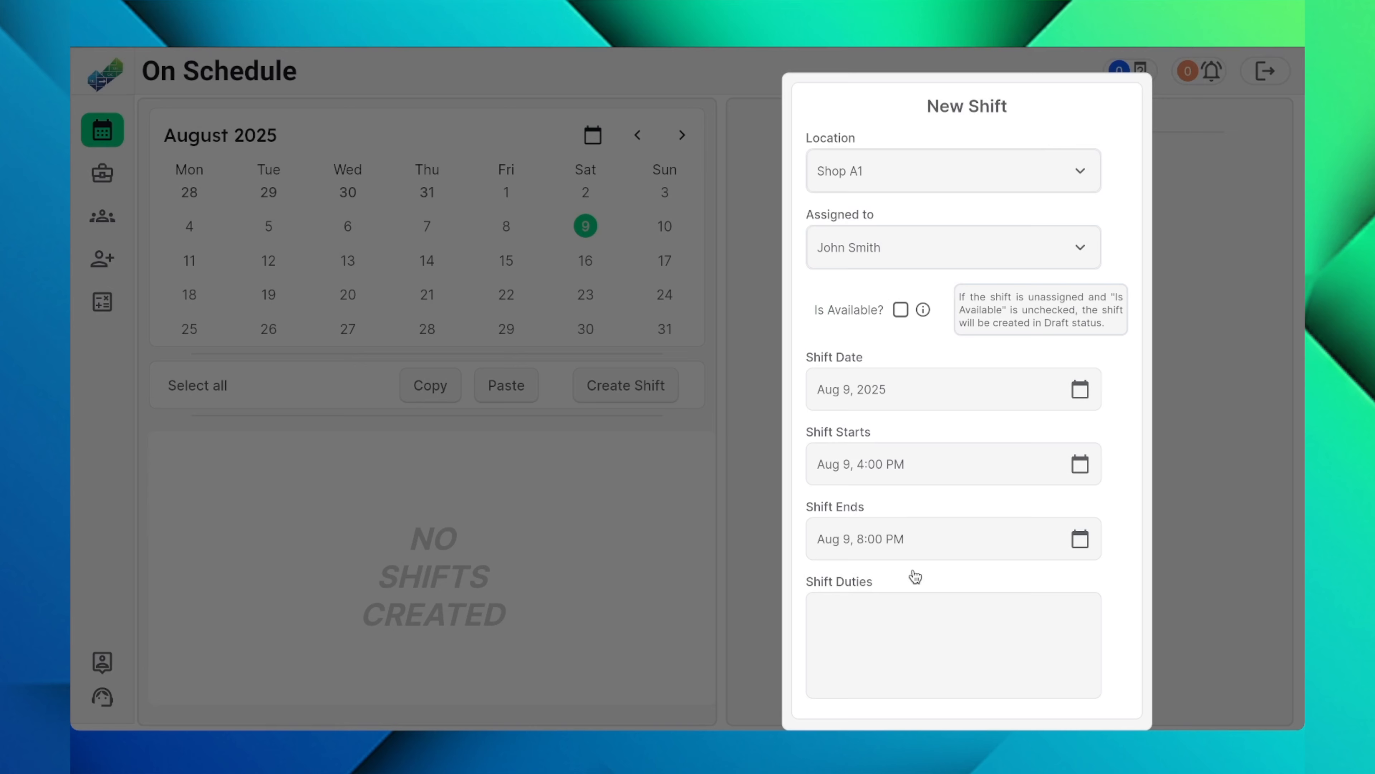
Step: Paste the access control and patrolling text as the shift duties and create the assigned shift
click(886, 618)
text(Patrolling: Regularly walking or driving through the premises to identify and deter suspicious activity, check for potential security breaches, and ensure the safety of the area.)
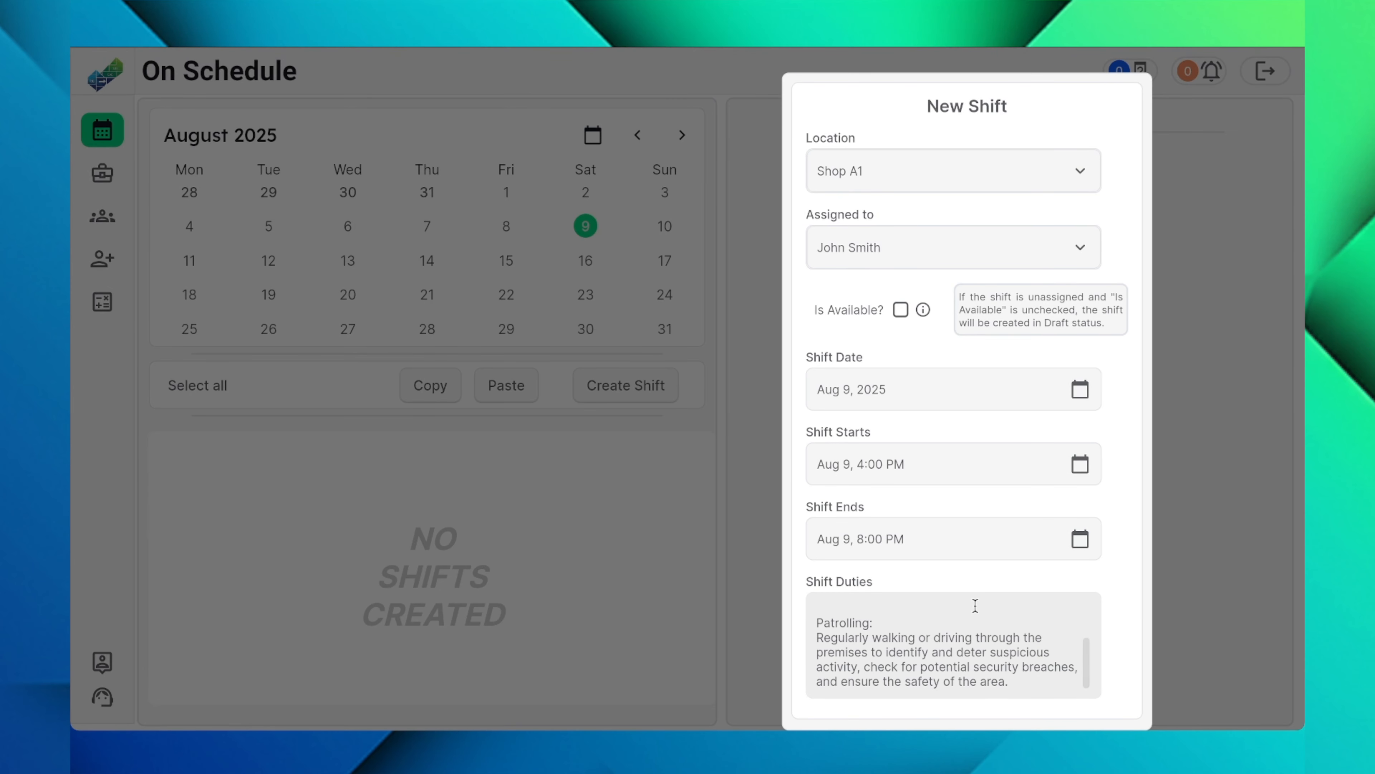
scroll(1117, 559, down, 1)
click(1042, 688)
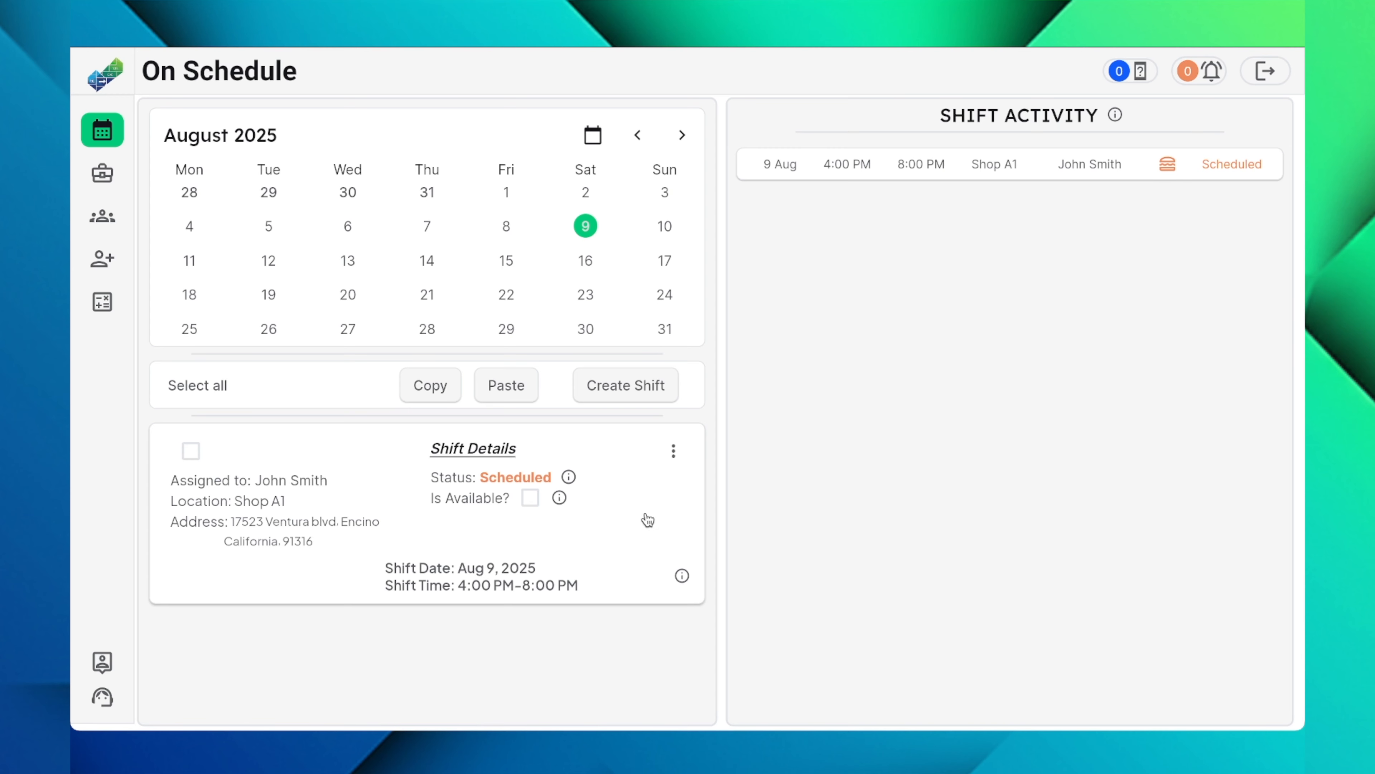
Step: Start a second shift and set its location to Shop A1
mouse_move(571, 480)
click(641, 387)
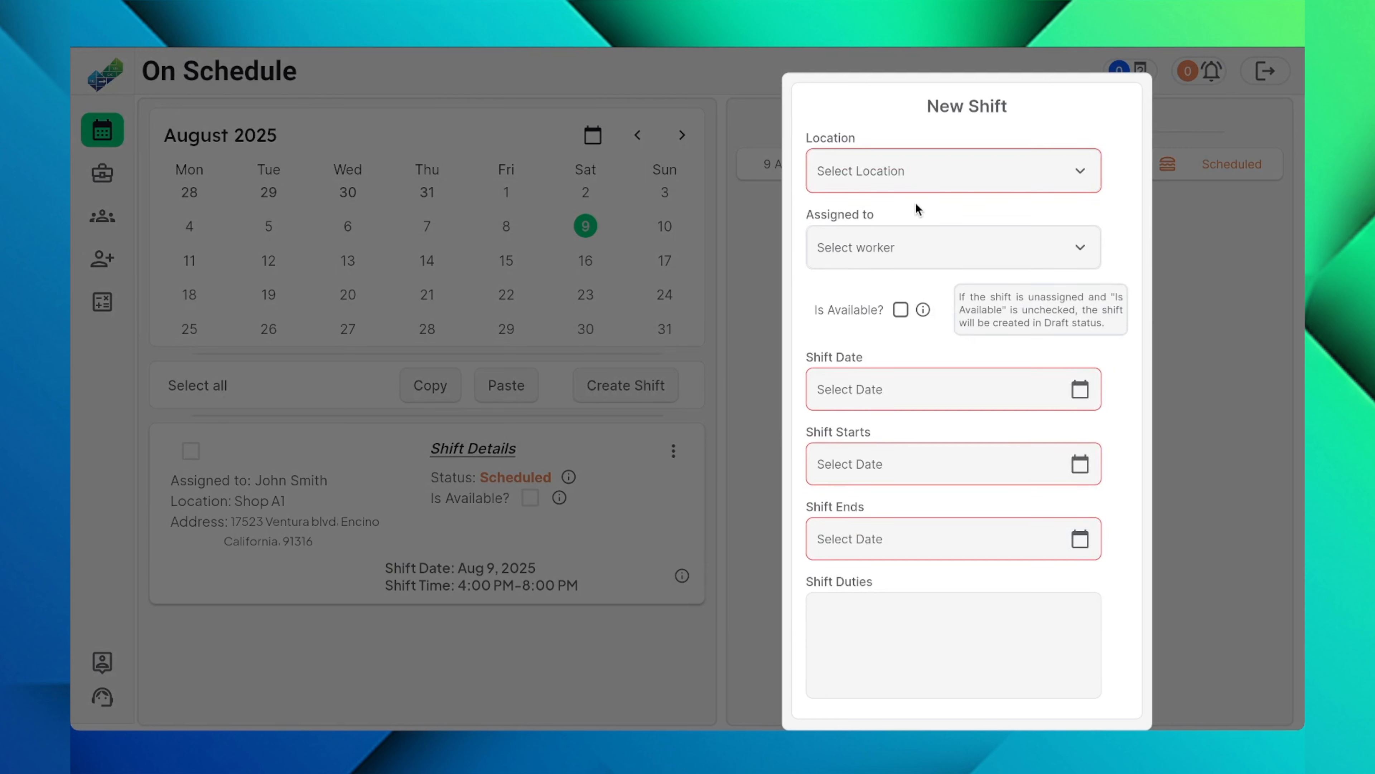
click(912, 171)
click(885, 215)
Step: Try assigning the second shift to the worker instead of marking it available
click(881, 247)
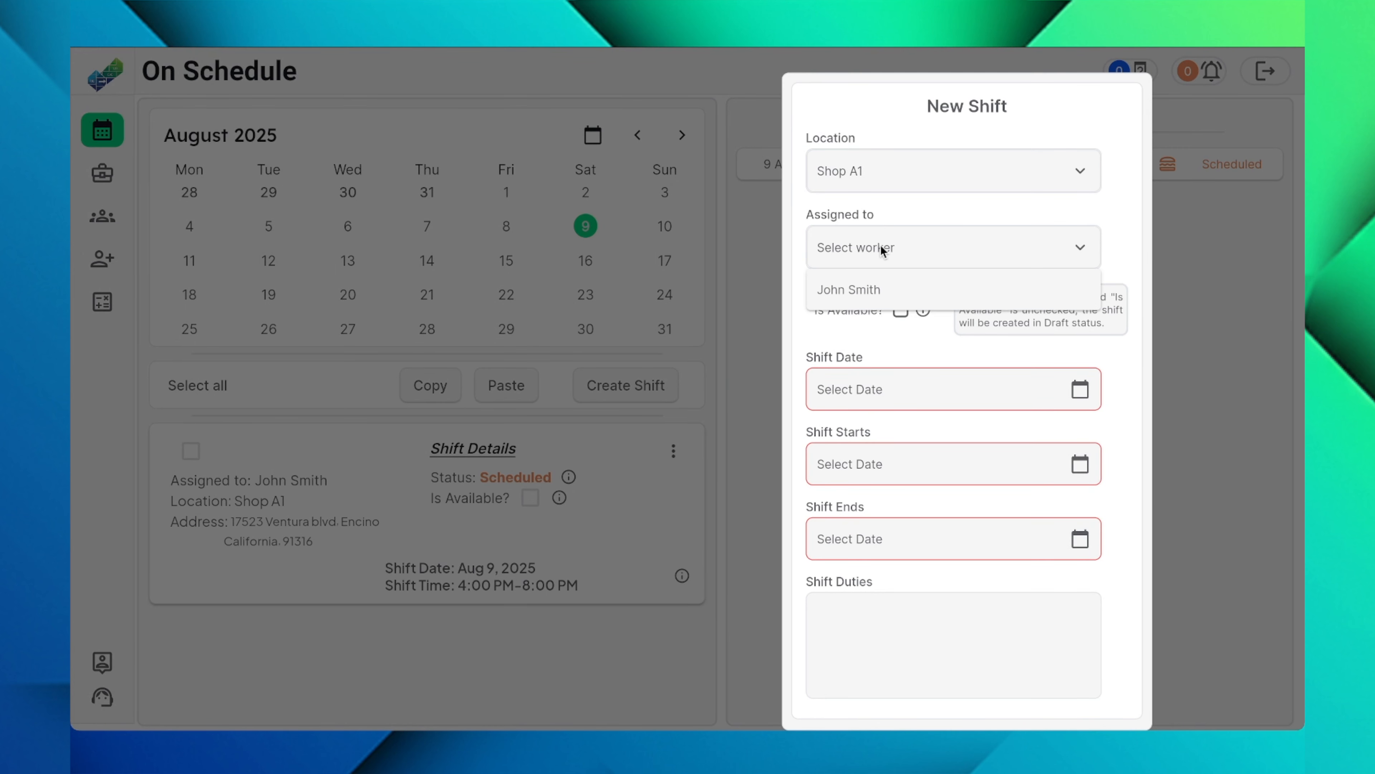
click(919, 214)
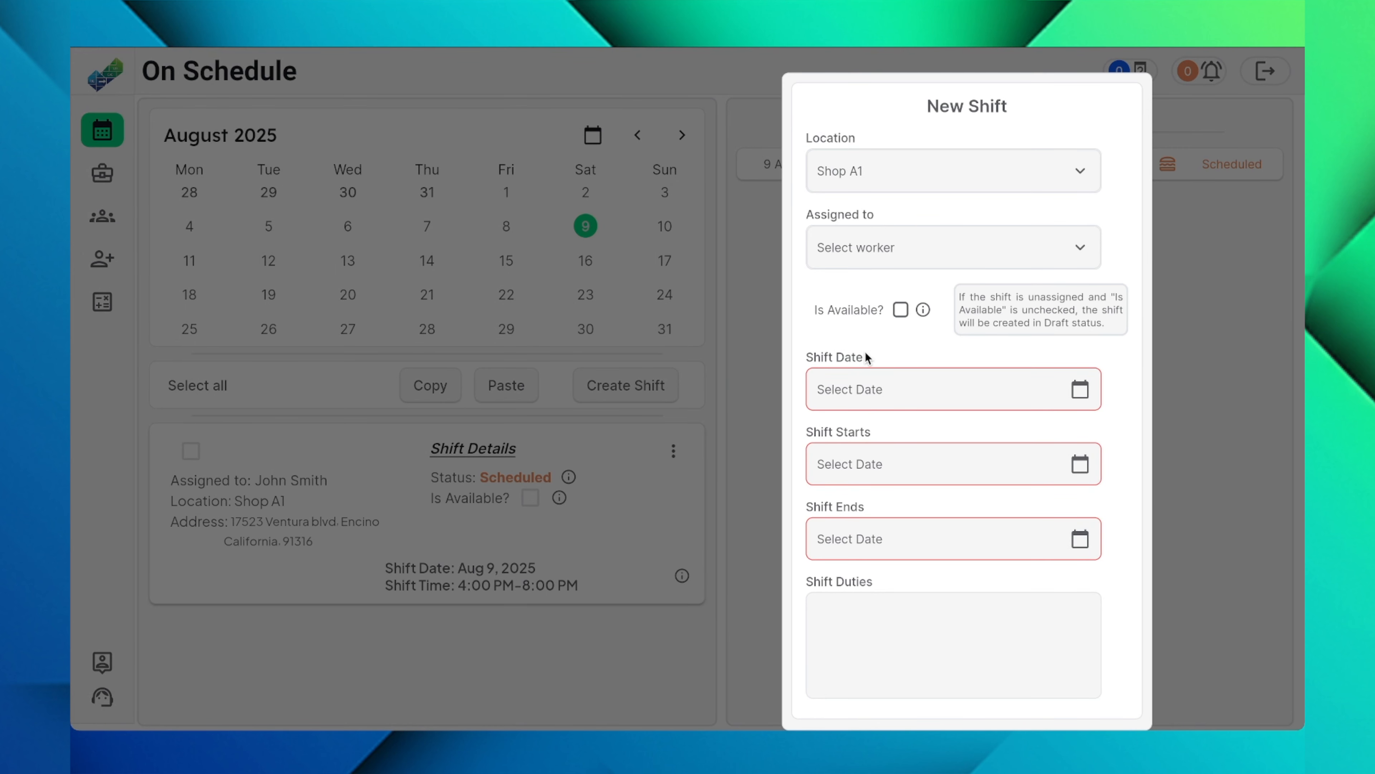
click(902, 310)
click(876, 247)
click(863, 294)
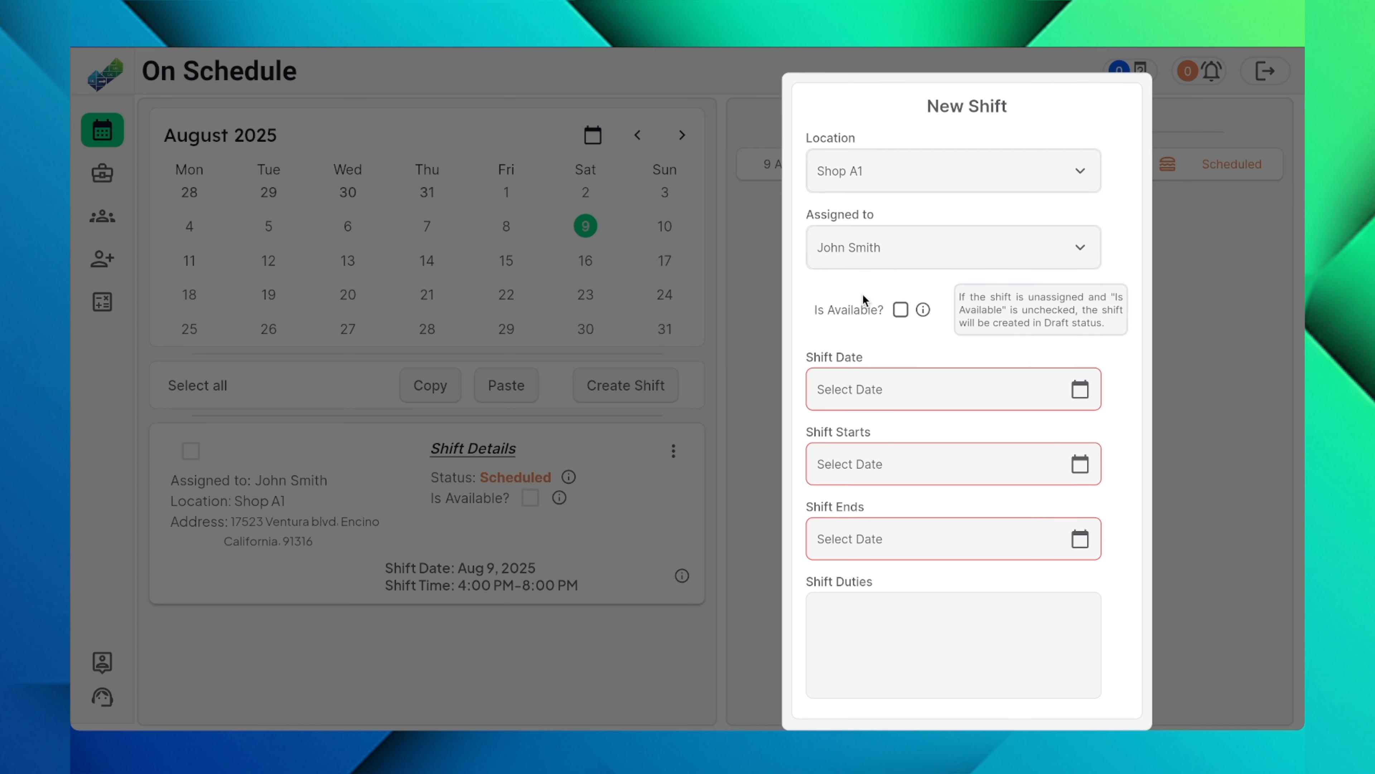
Step: Mark the shift as available and set it to Aug 9, 2025 with a 5:00 PM start
click(902, 311)
click(882, 377)
click(869, 512)
click(808, 309)
click(888, 500)
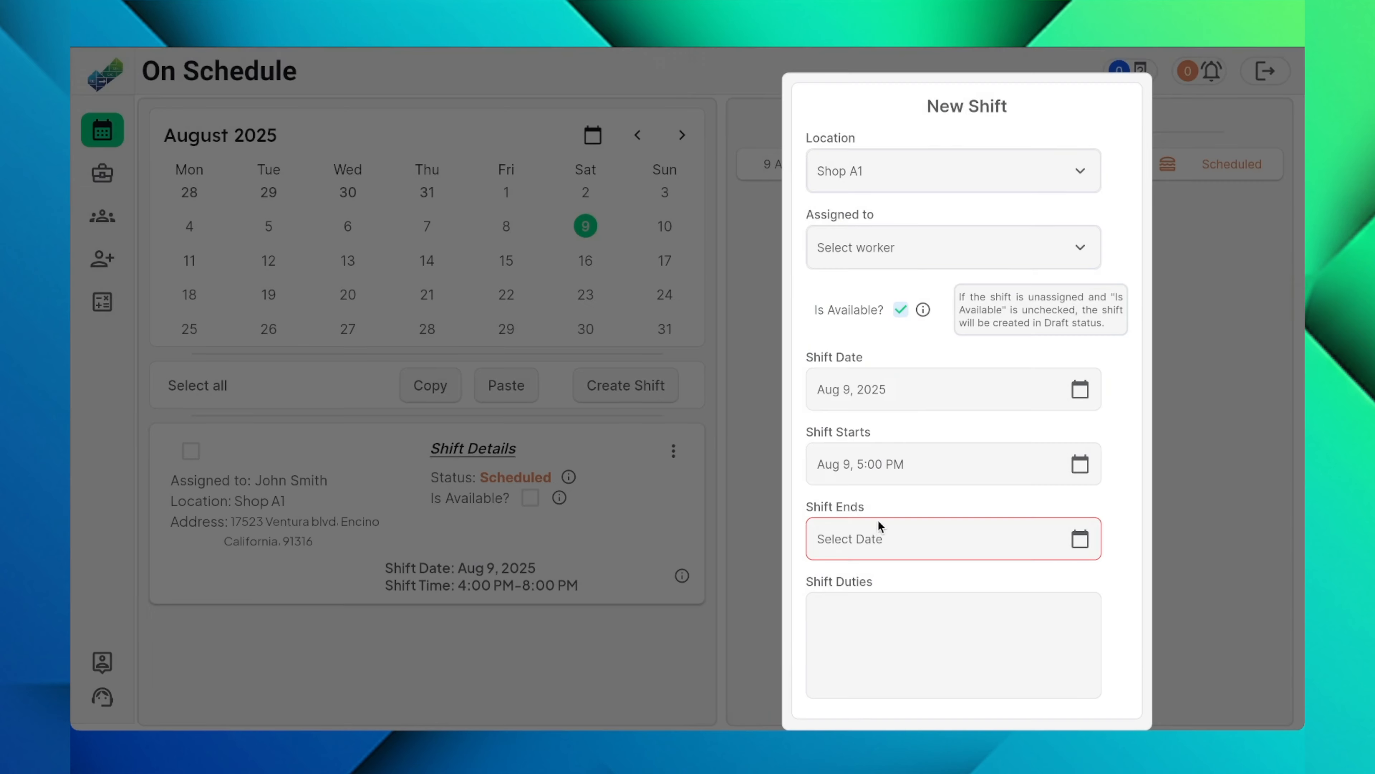
Step: Set the available shift's end to Aug 9 at 9:00 PM
click(878, 525)
click(741, 375)
click(808, 308)
click(888, 500)
Step: Paste the duties text into the available shift and create the shift
scroll(1008, 591, down, 1)
click(1007, 591)
text(Patrolling Regularly walking or driving through the premises to identify and deter suspicious activity, check for potential security breaches, and ensure the safety of the area.)
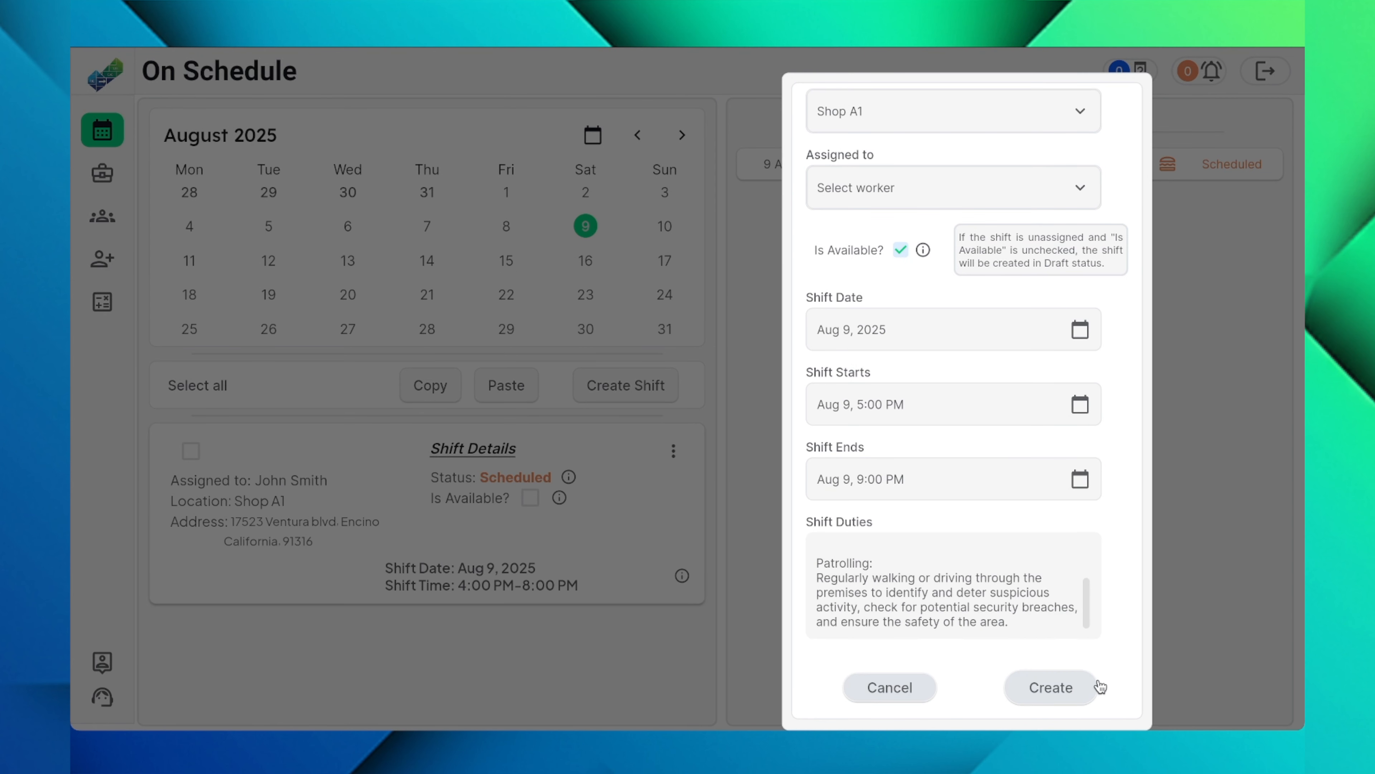
click(1056, 686)
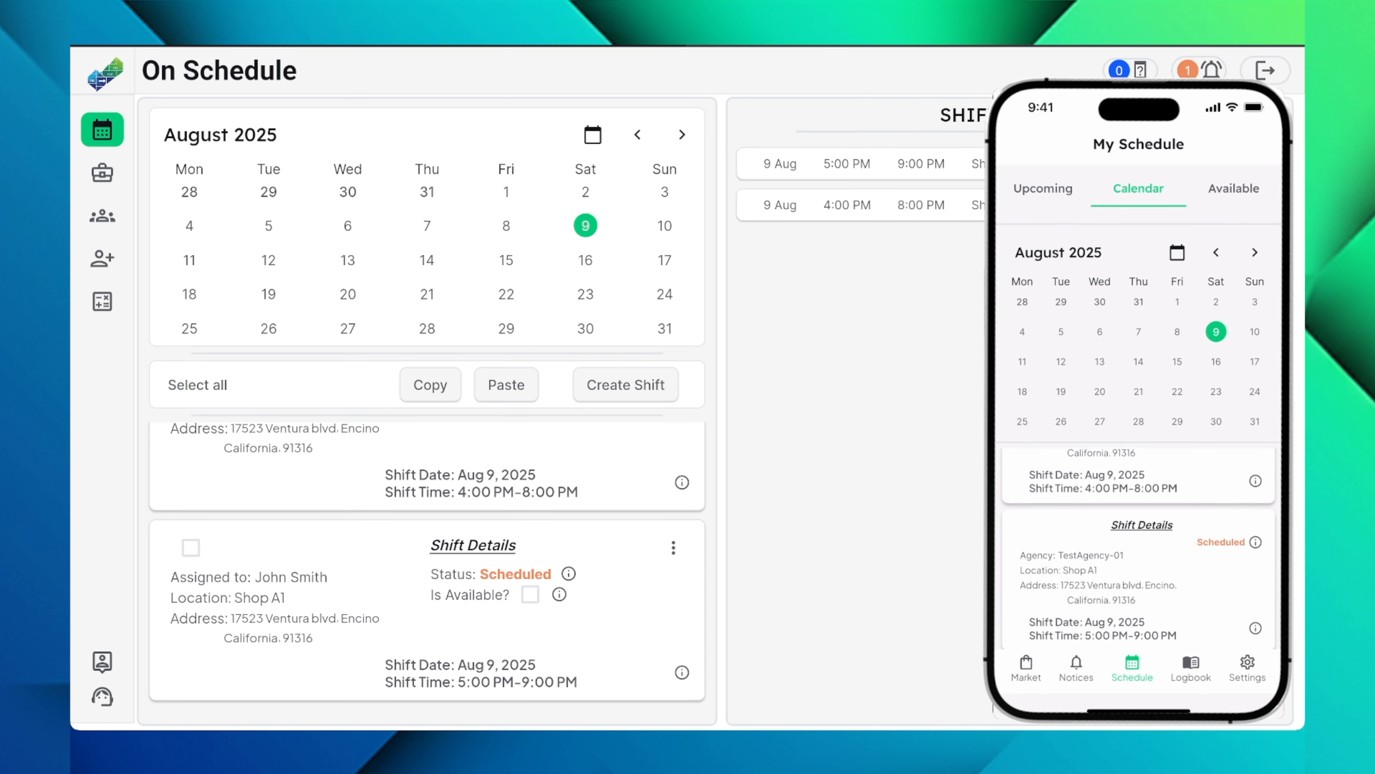
Step: Review the notification about the available shift's assignment and close the notifications
click(1208, 73)
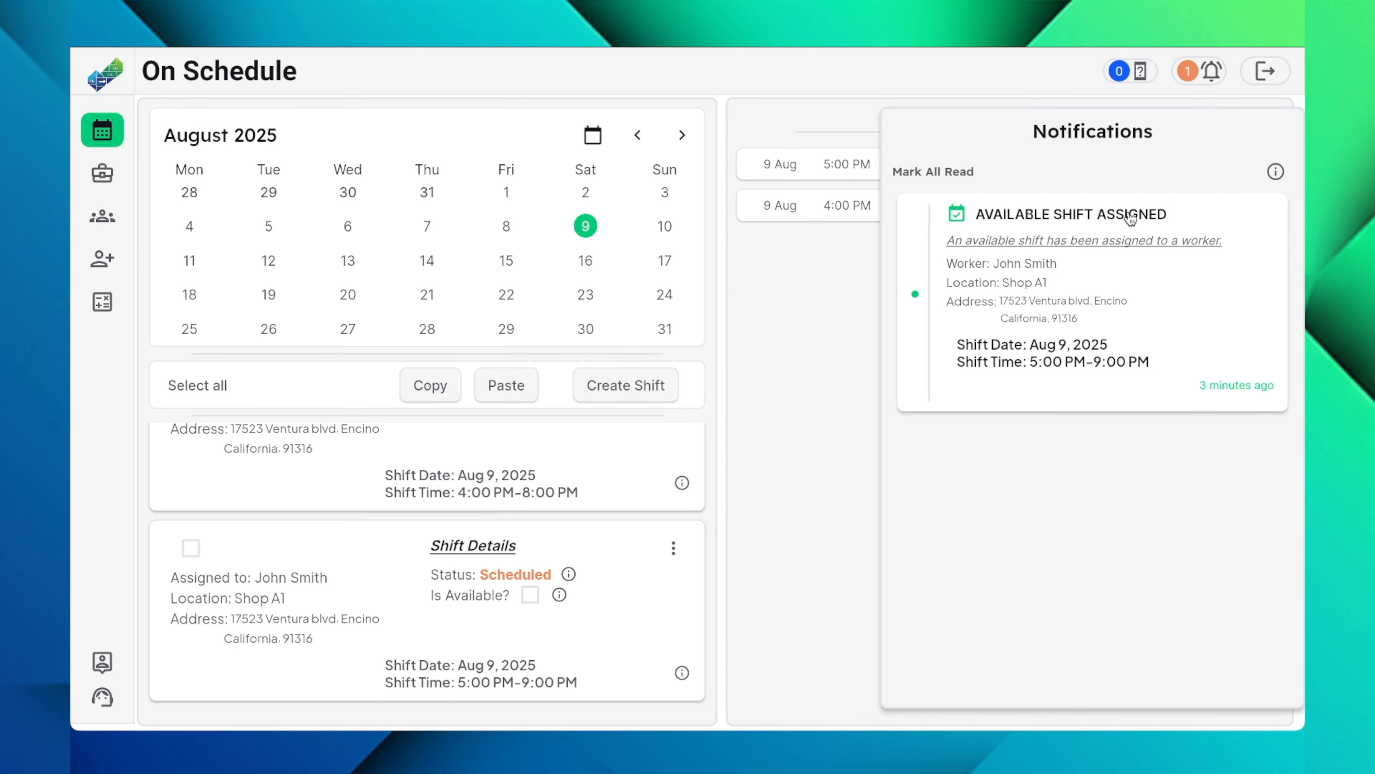
click(842, 380)
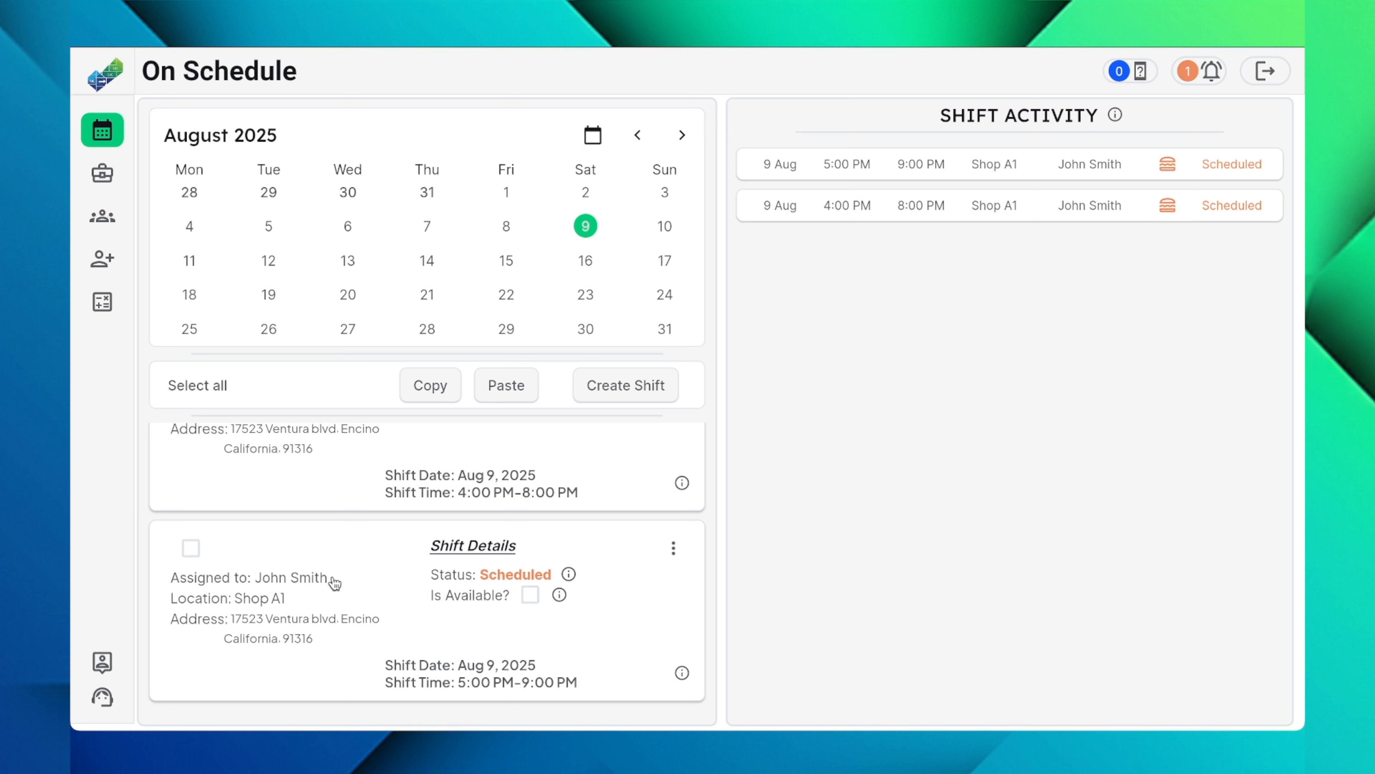
Step: Start a third shift with Shop A1 as its location
click(632, 388)
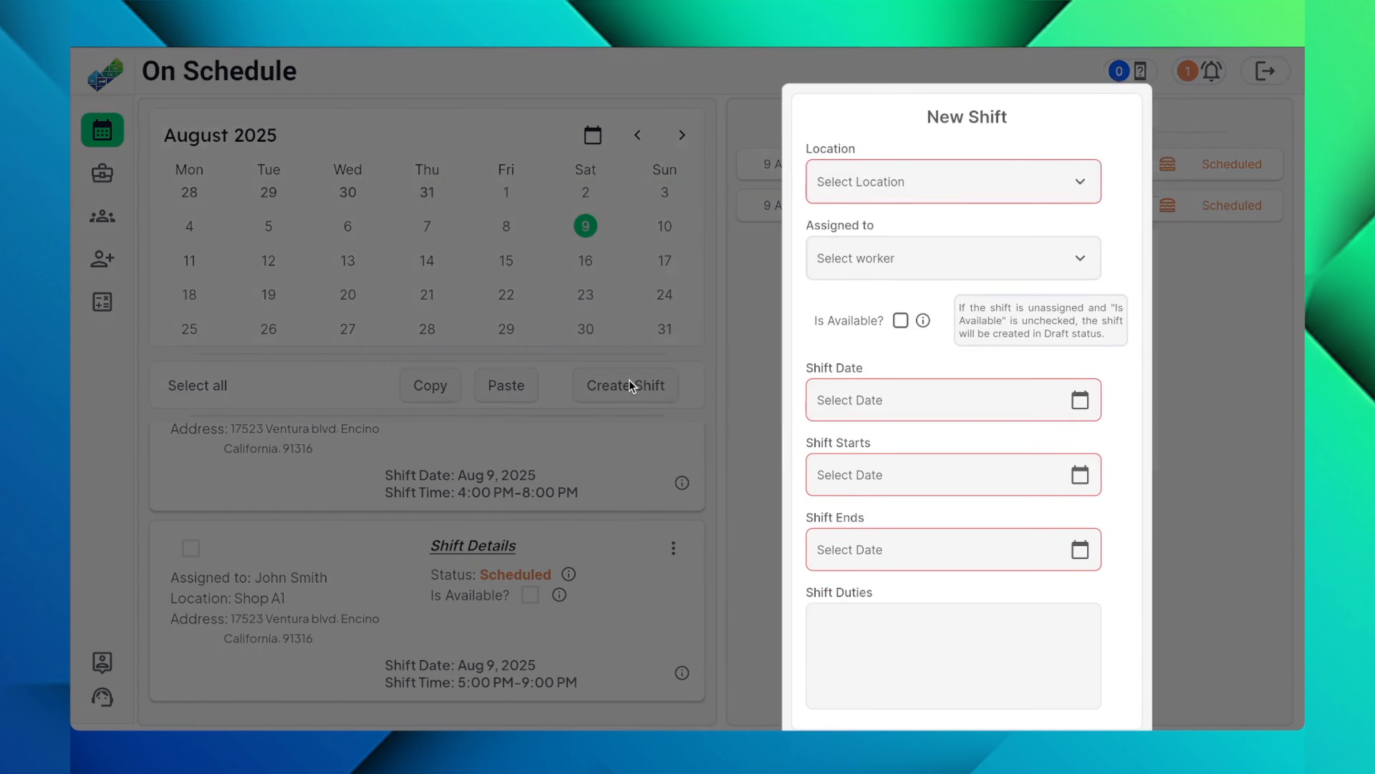
click(942, 179)
click(873, 231)
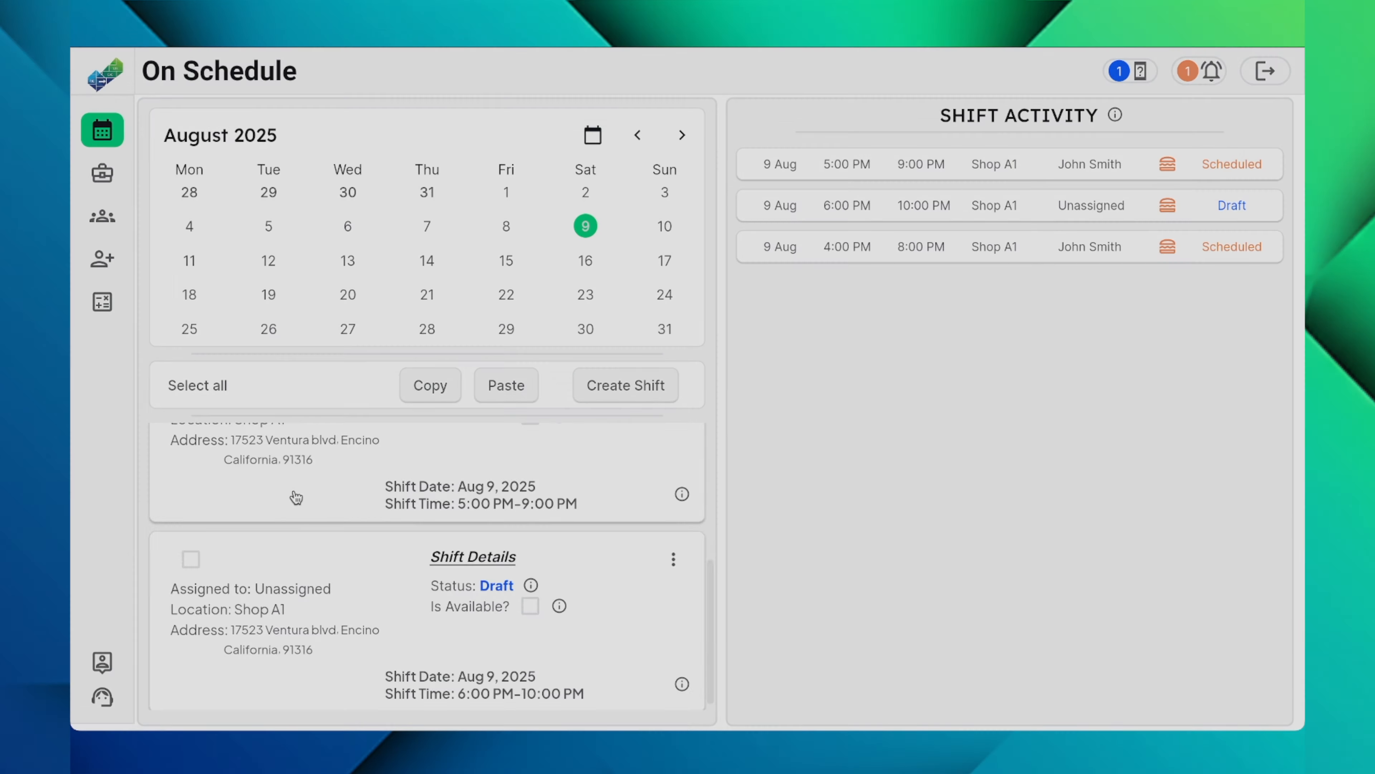
Step: Select all shifts listed for Aug 9
scroll(295, 497, up, 1)
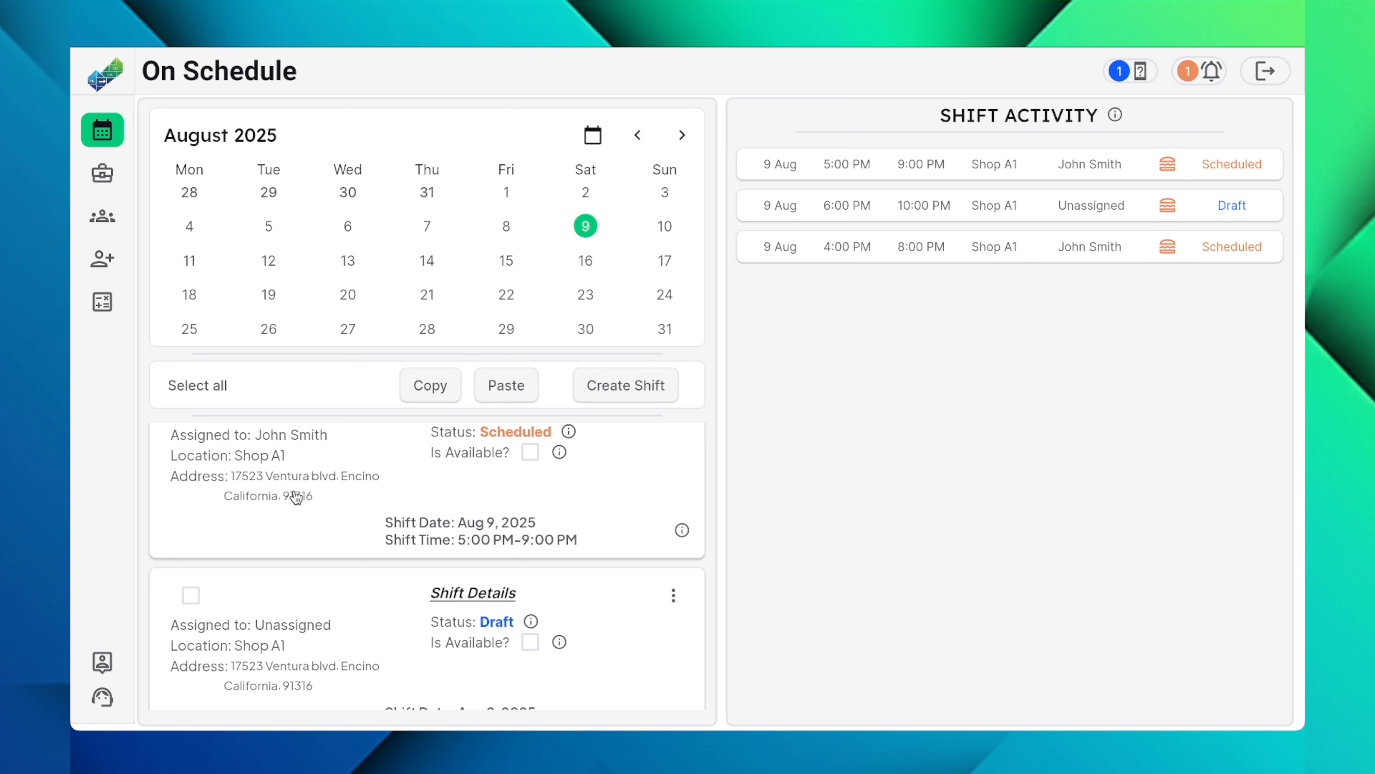
scroll(296, 496, up, 3)
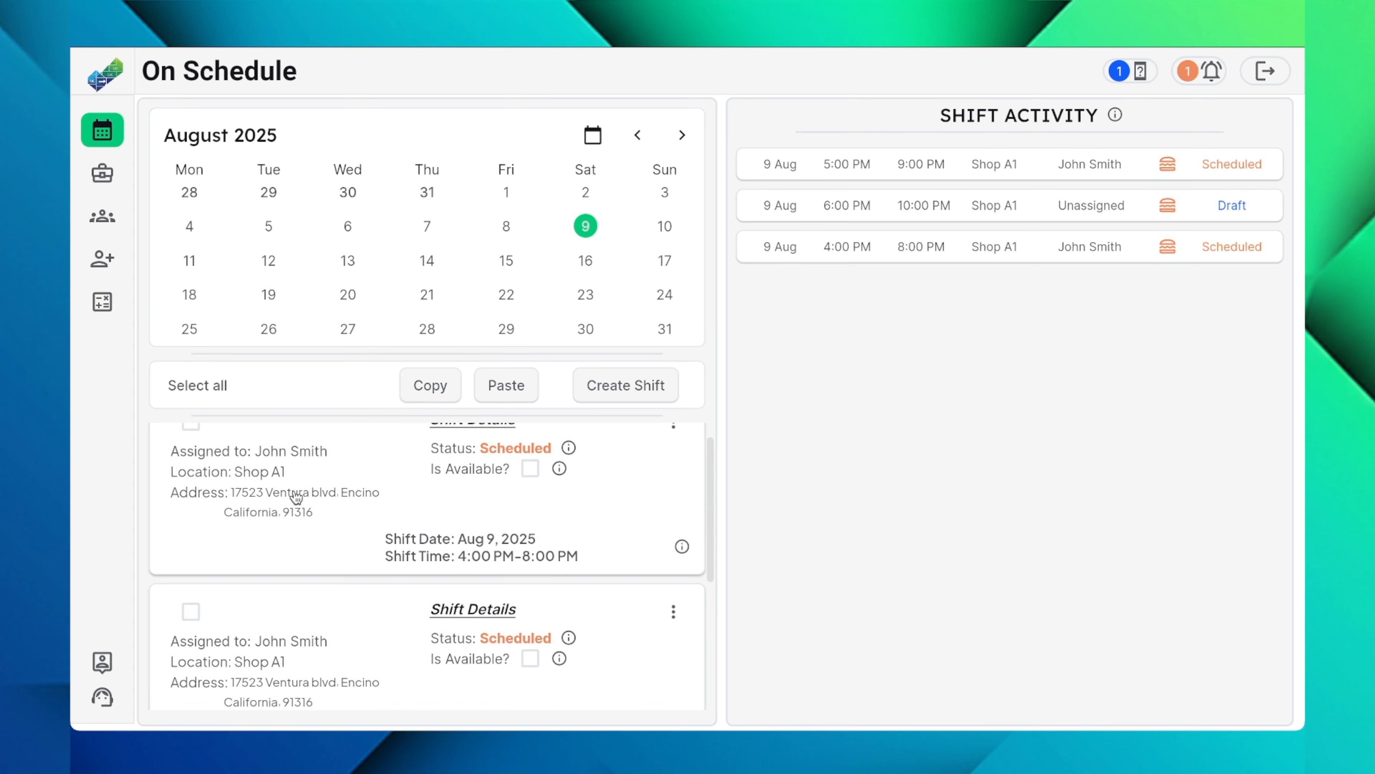
click(195, 388)
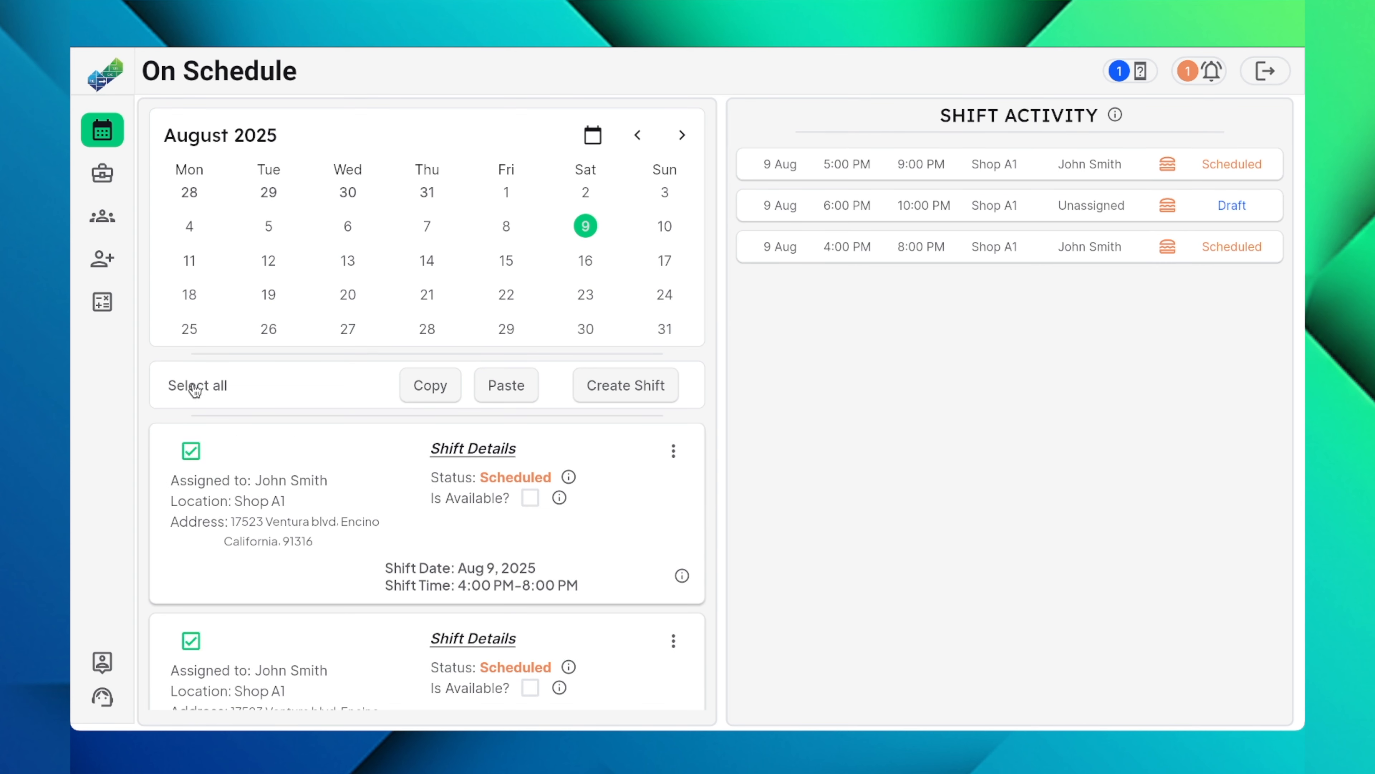
Step: Deselect the 4:00 PM and 5:00 PM shifts individually and select them again
click(194, 453)
scroll(196, 455, down, 2)
click(198, 557)
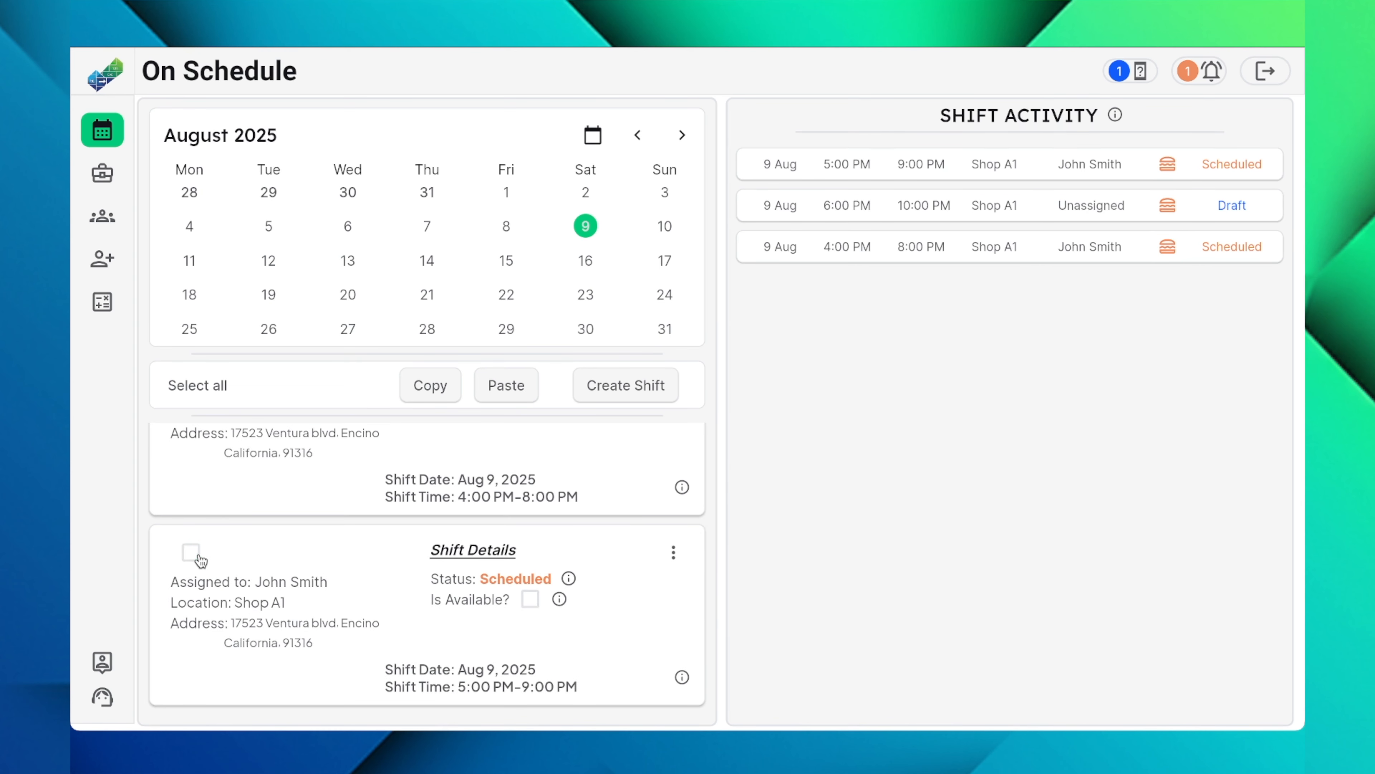
click(198, 558)
scroll(197, 560, up, 2)
click(192, 454)
Step: Copy the selected Aug 9 shifts and paste them to Aug 10
scroll(270, 482, down, 1)
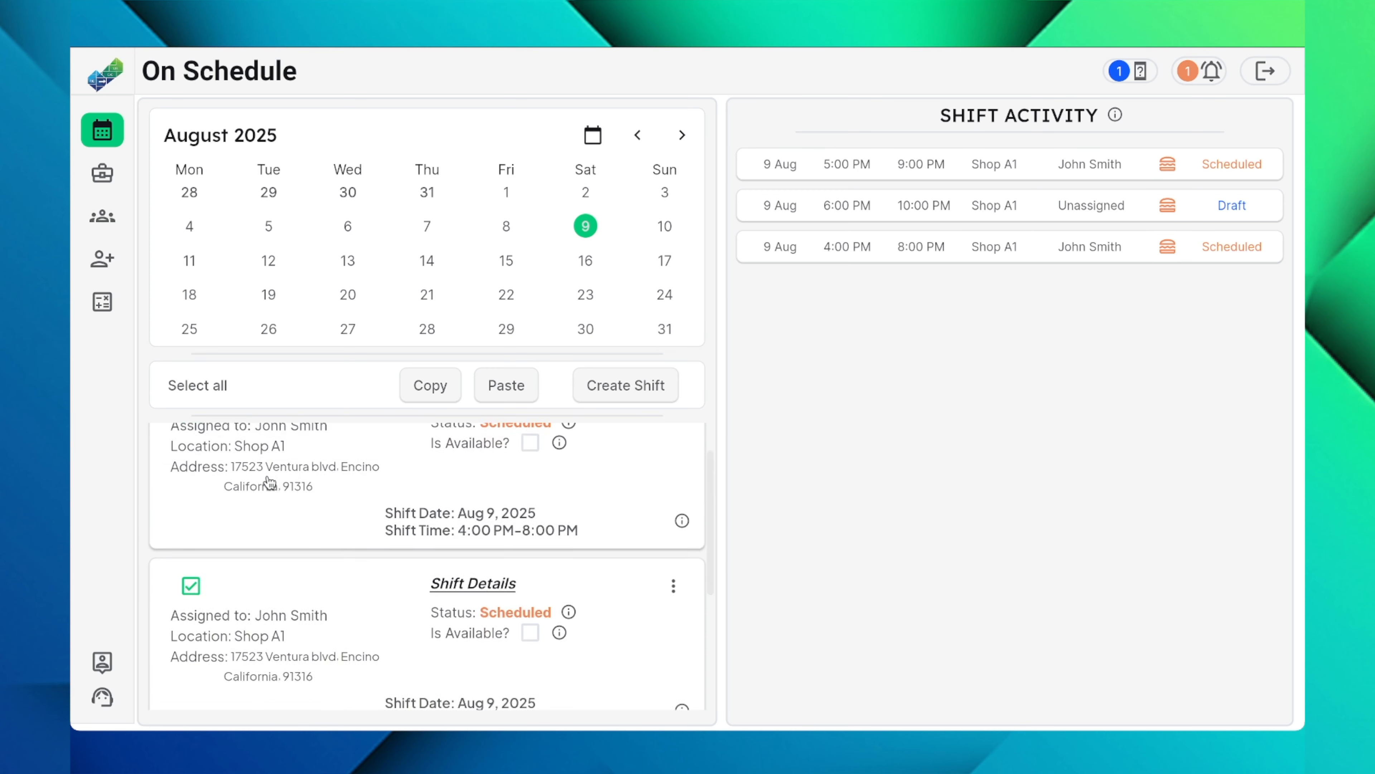
scroll(269, 482, down, 2)
scroll(282, 476, up, 4)
click(440, 390)
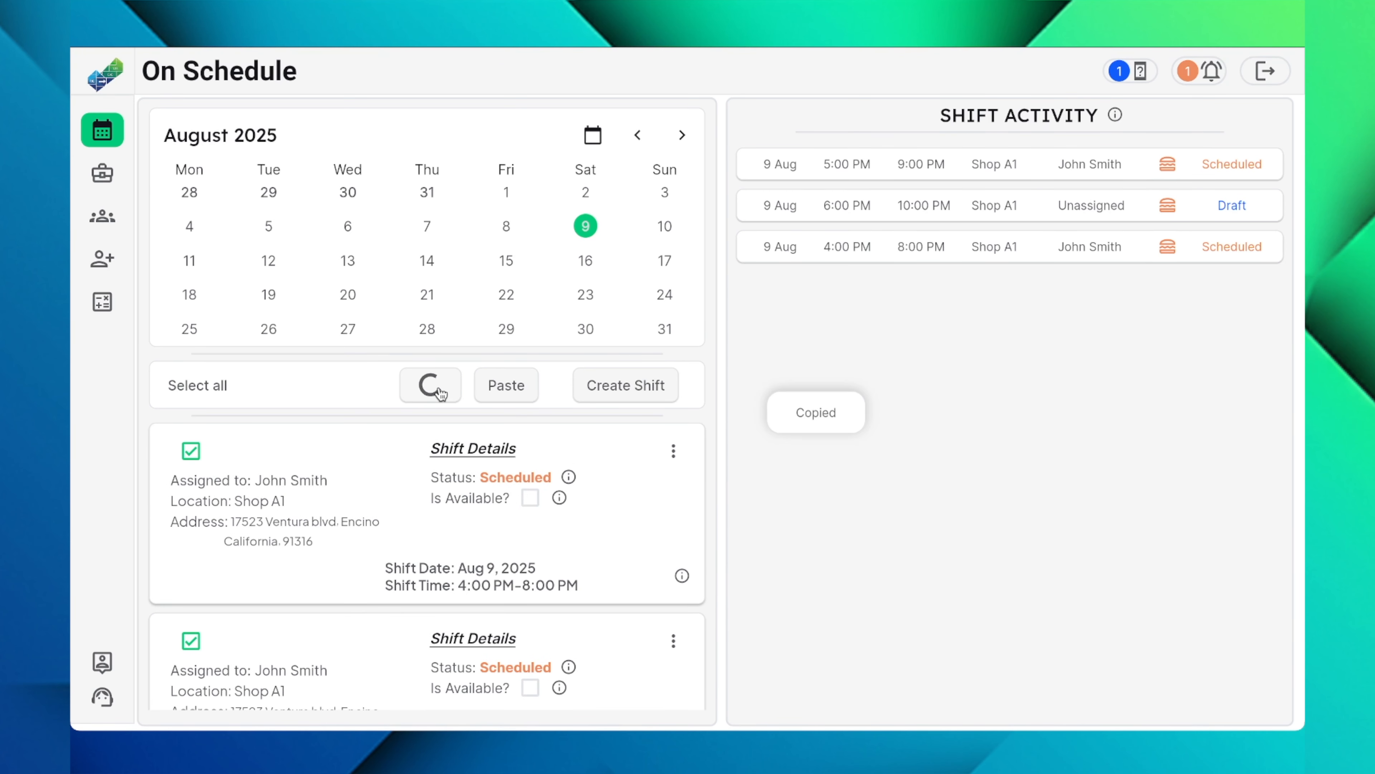
click(665, 226)
click(518, 385)
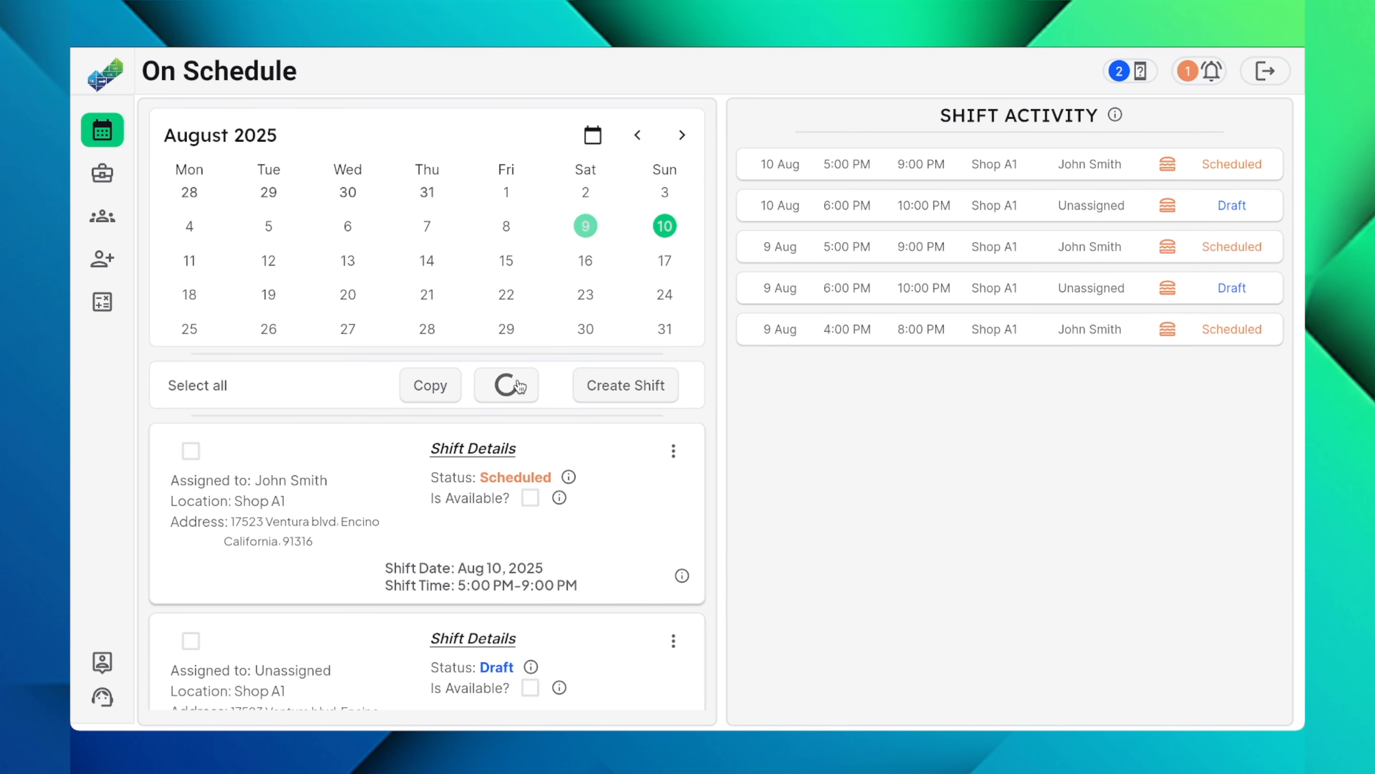
Step: Open the 4:00 PM–8:00 PM shift on Aug 10 for editing and view the workers it can be assigned to
scroll(331, 491, down, 4)
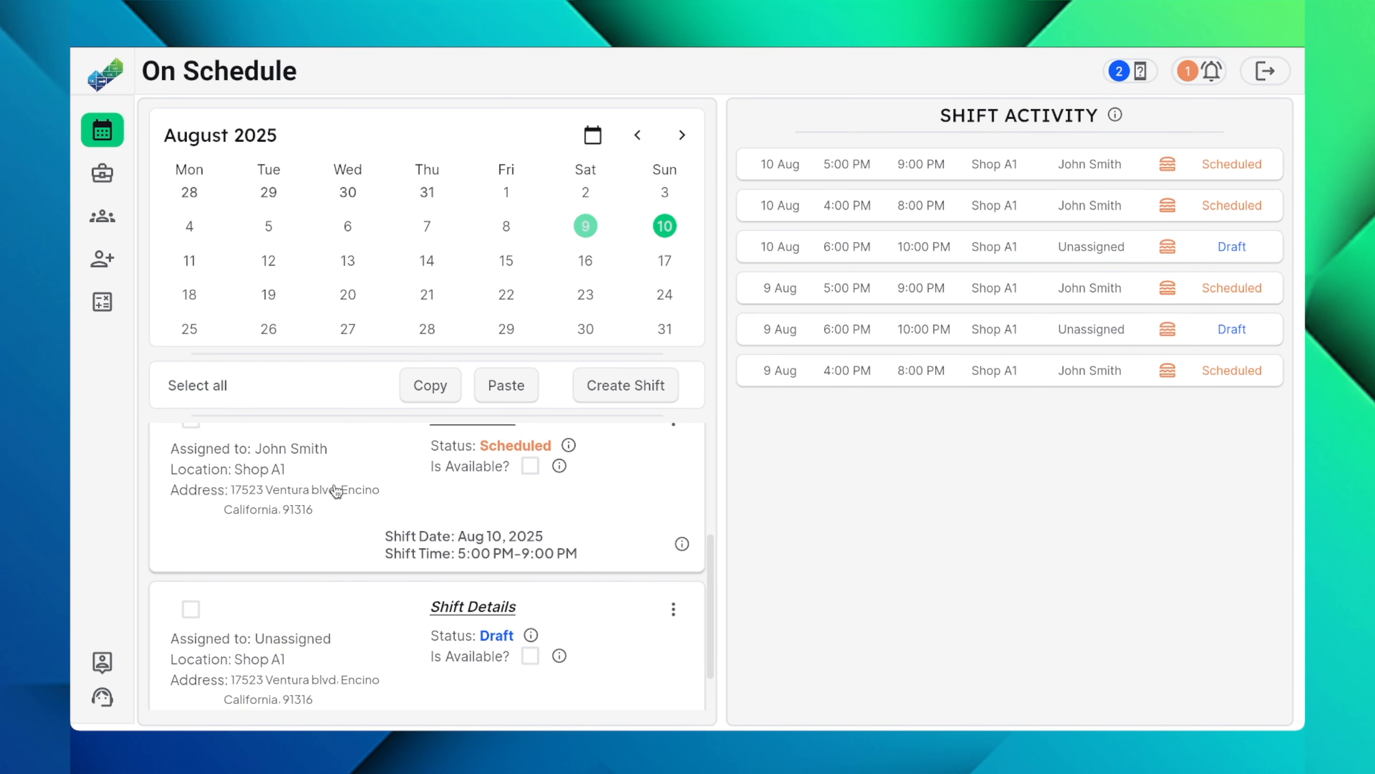
scroll(335, 490, up, 3)
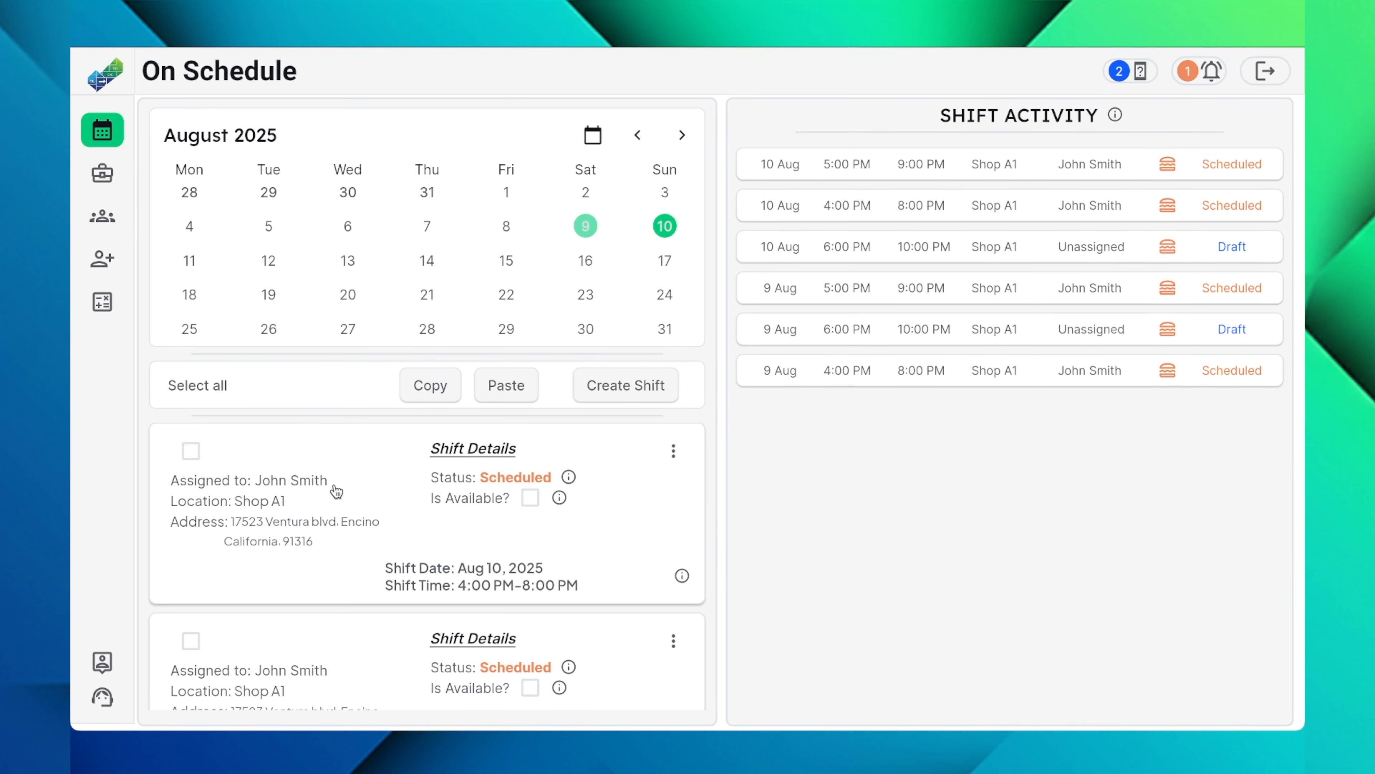
click(673, 451)
click(796, 426)
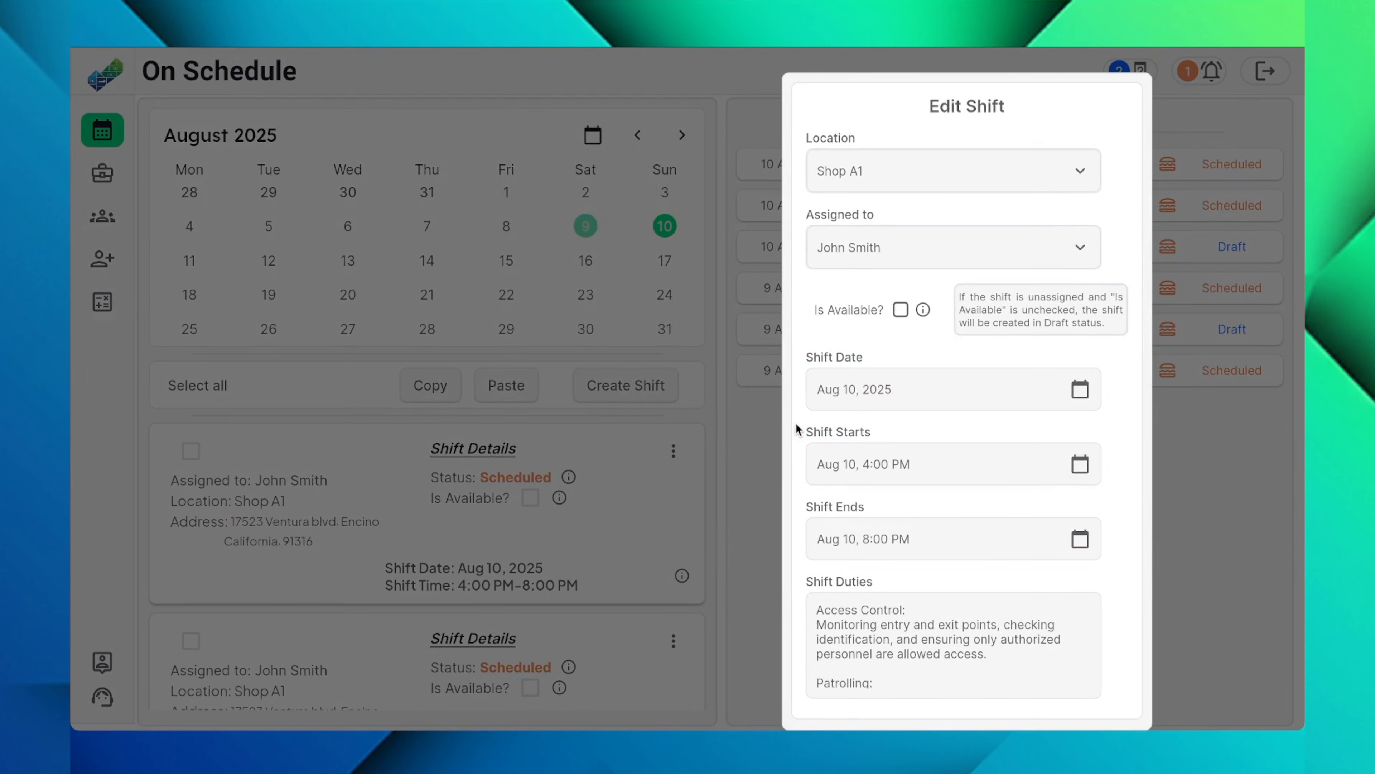
click(886, 248)
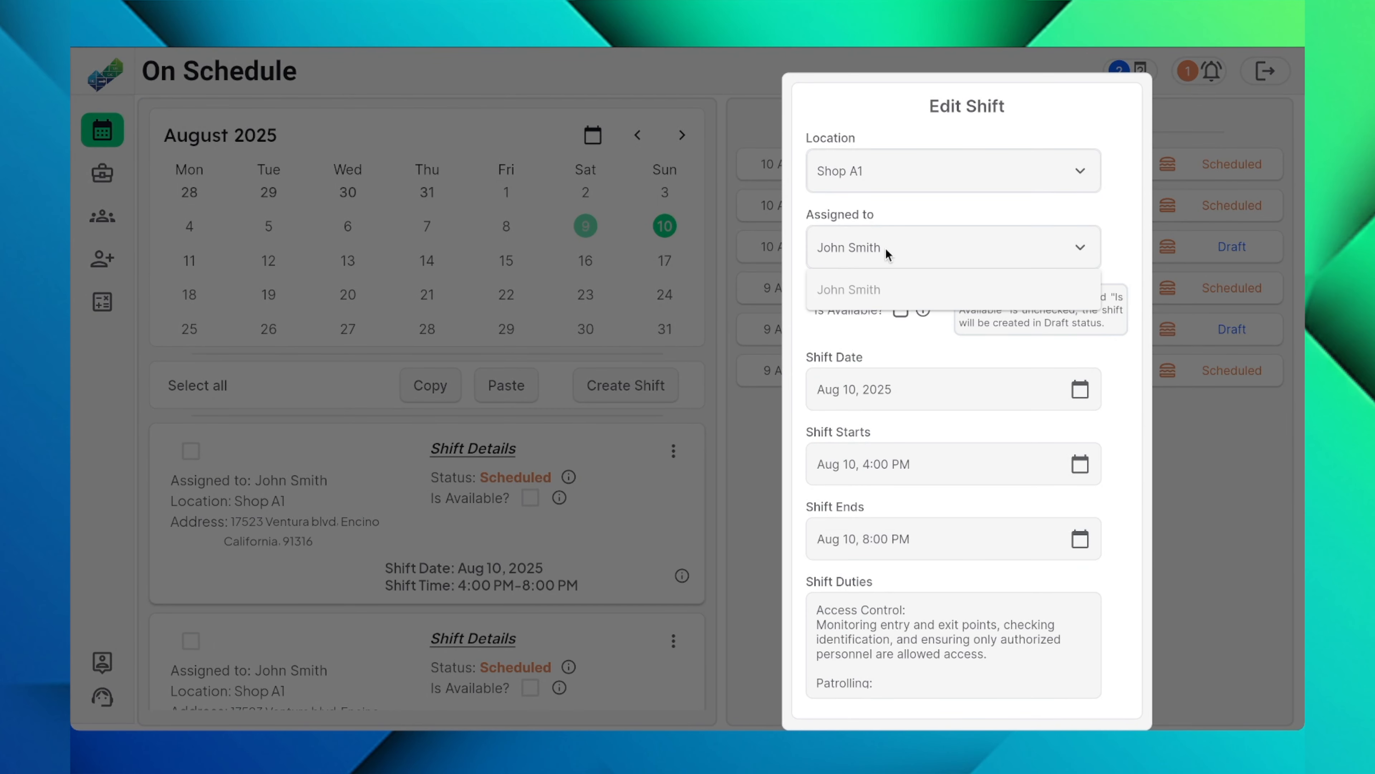
click(886, 248)
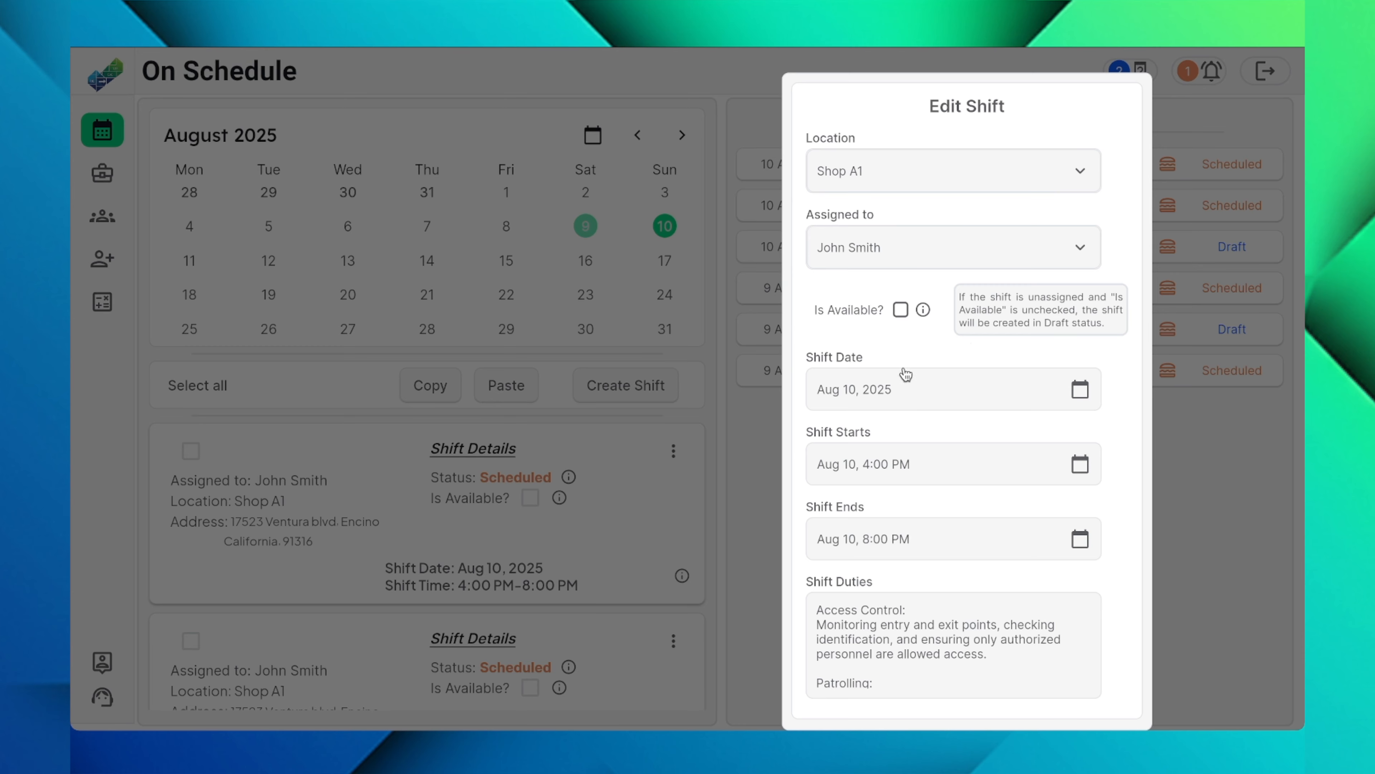
Step: Set the start time of the Aug 10 shift being edited to 5:00 PM and save the update
scroll(904, 370, down, 1)
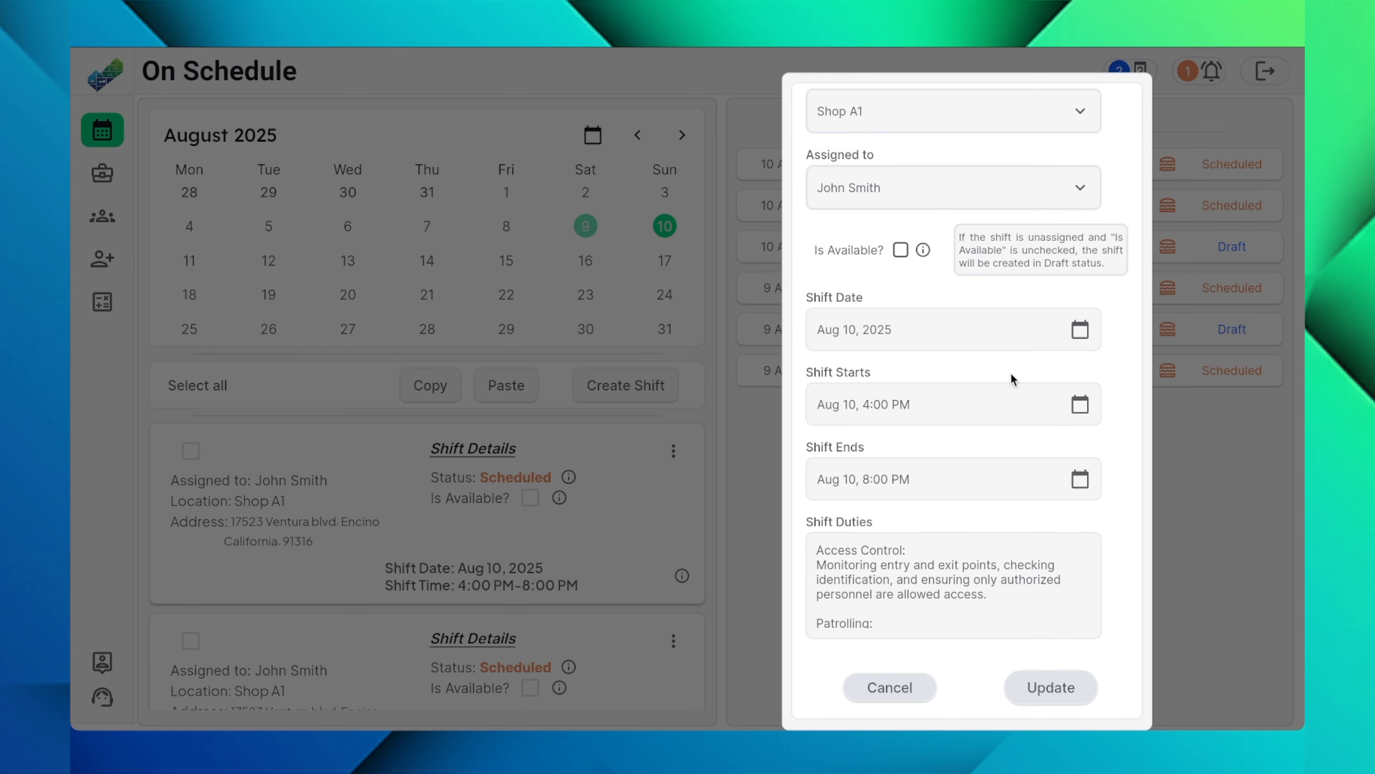
click(994, 406)
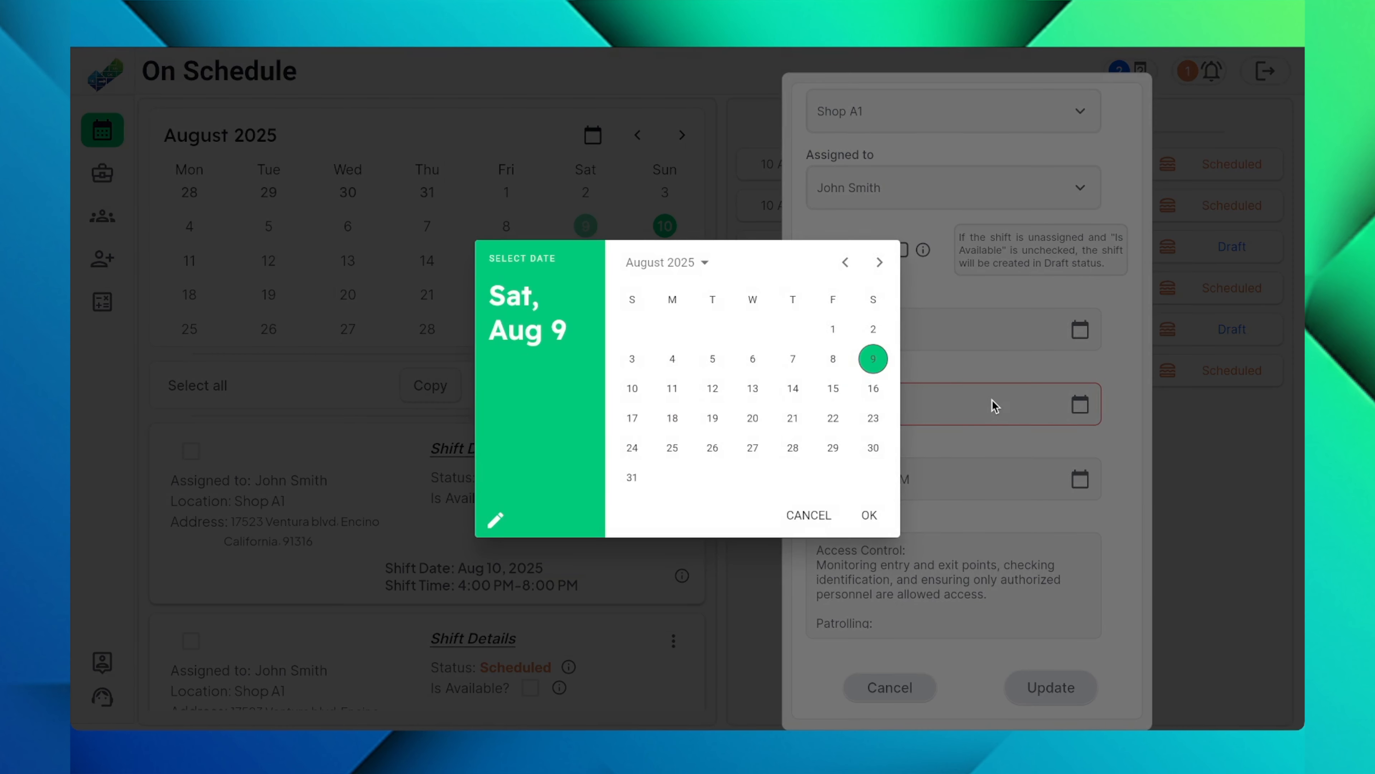
click(872, 513)
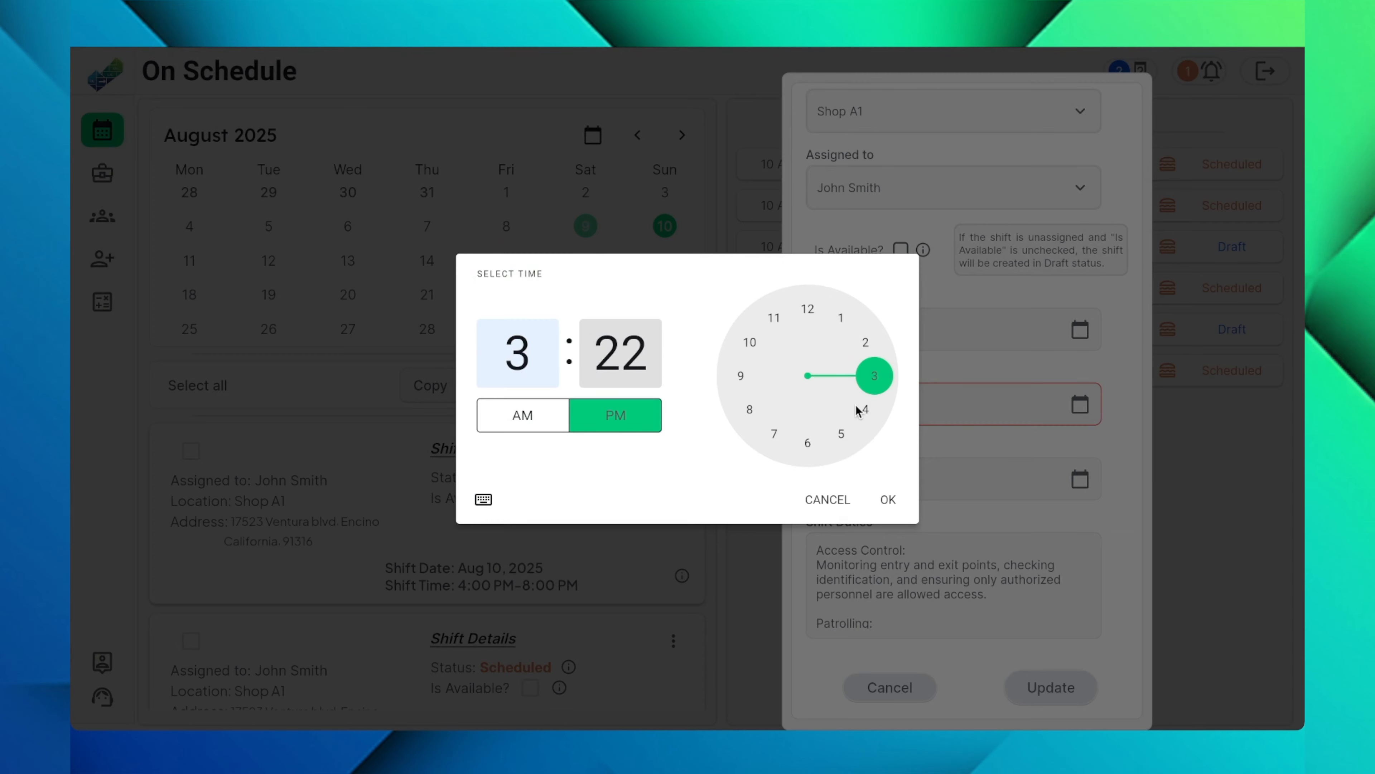
click(840, 434)
click(805, 319)
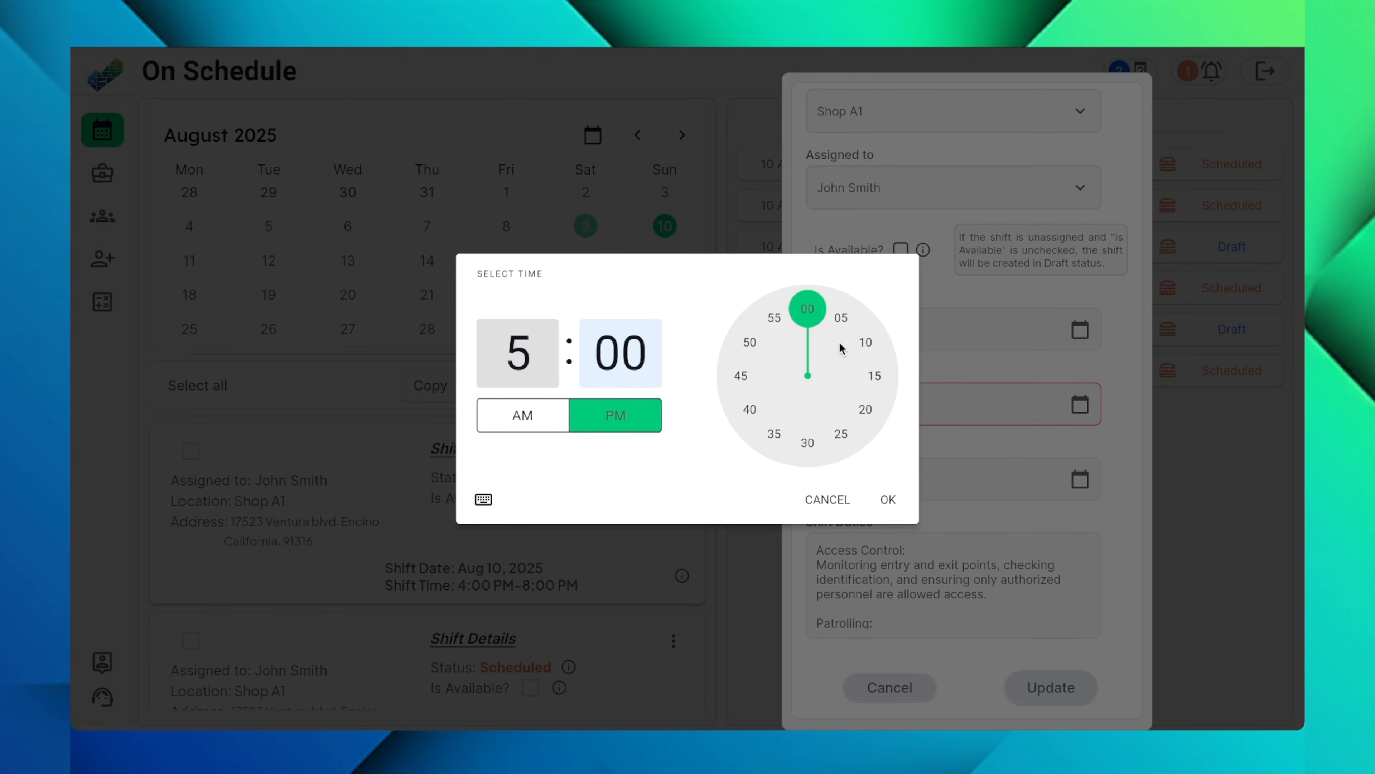
click(888, 499)
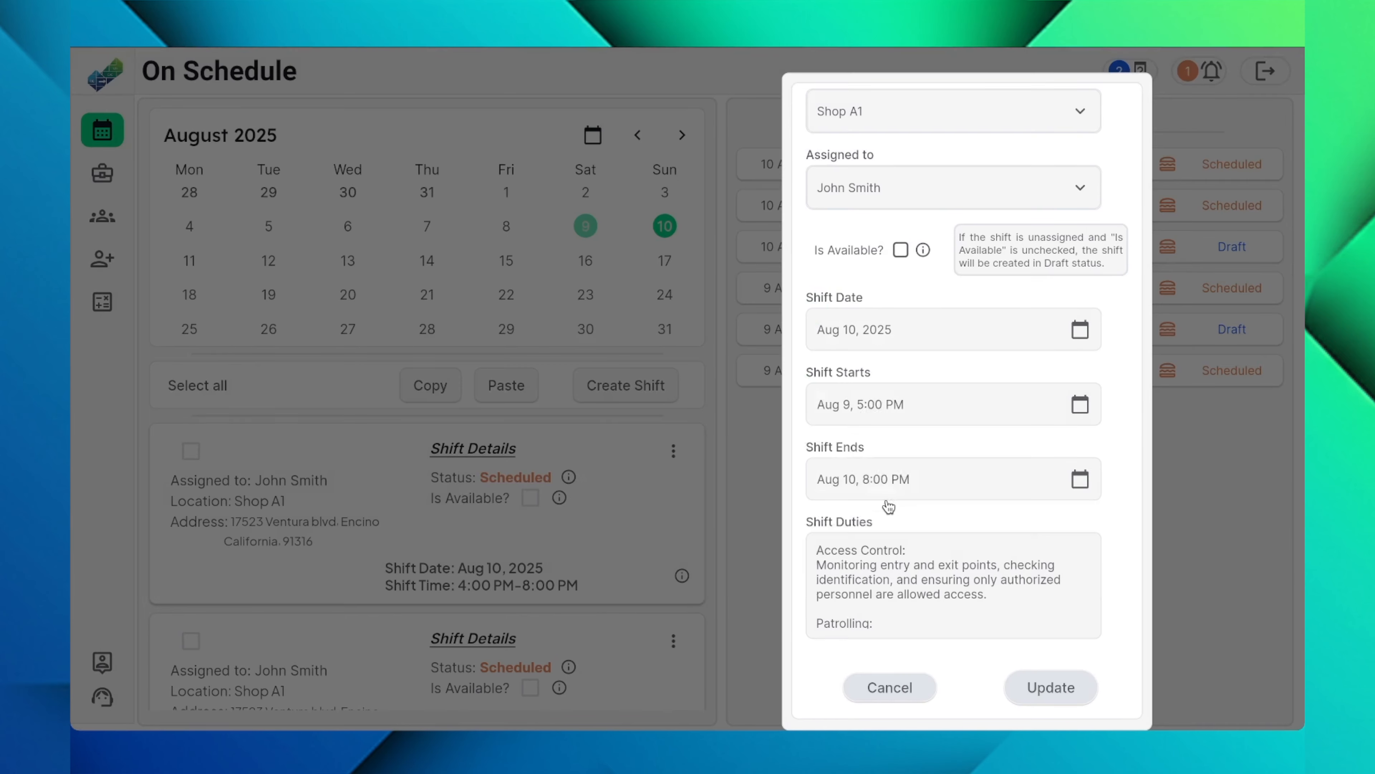
click(1054, 688)
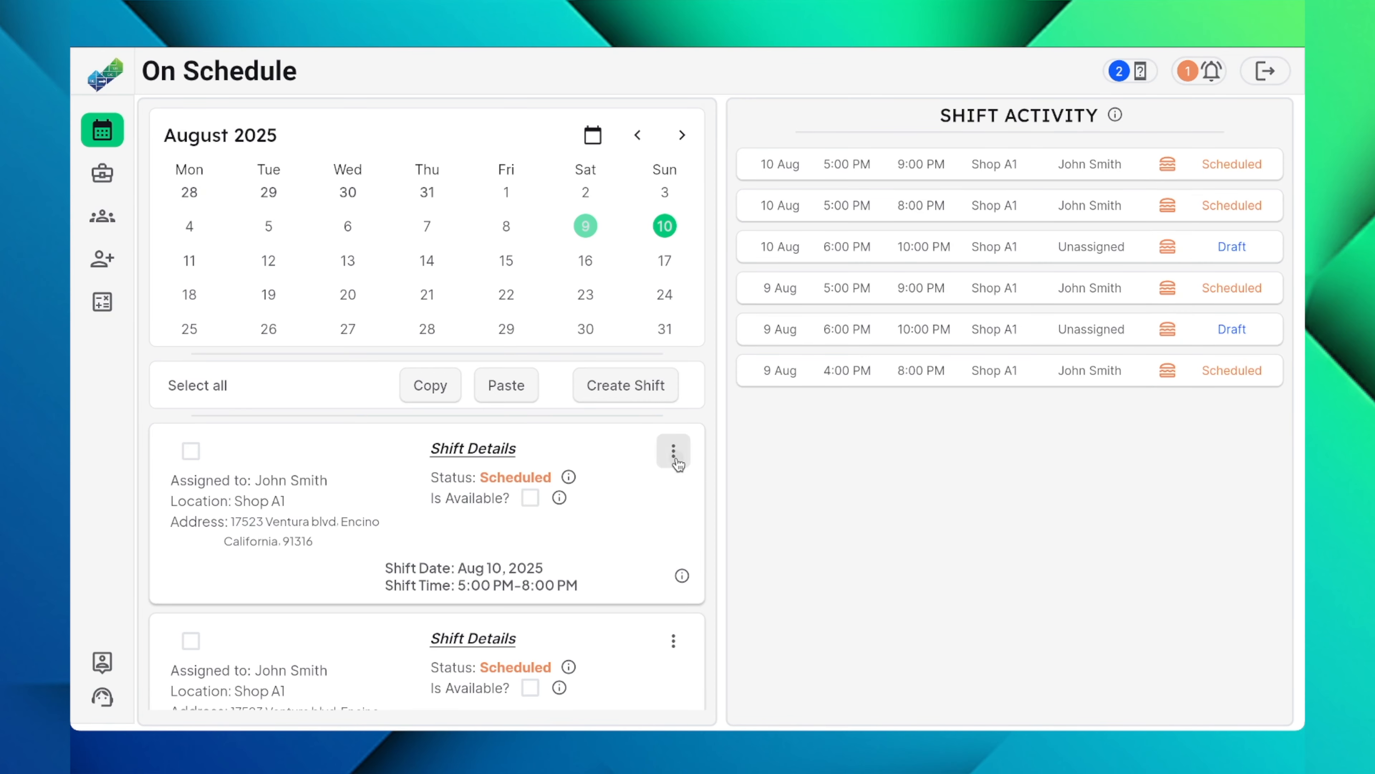
Step: Delete the 5:00 PM–8:00 PM shift on Aug 10 and confirm the deletion
click(674, 451)
click(778, 458)
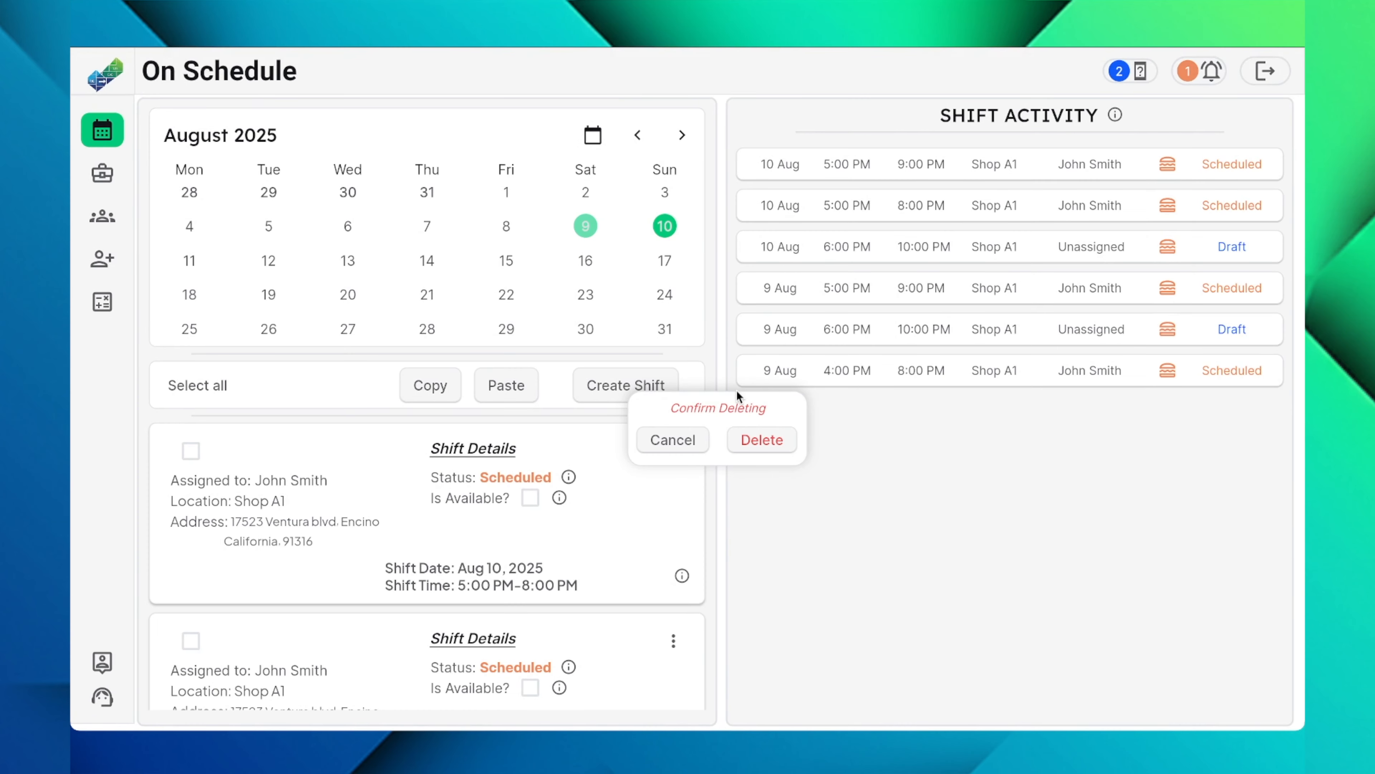
click(759, 440)
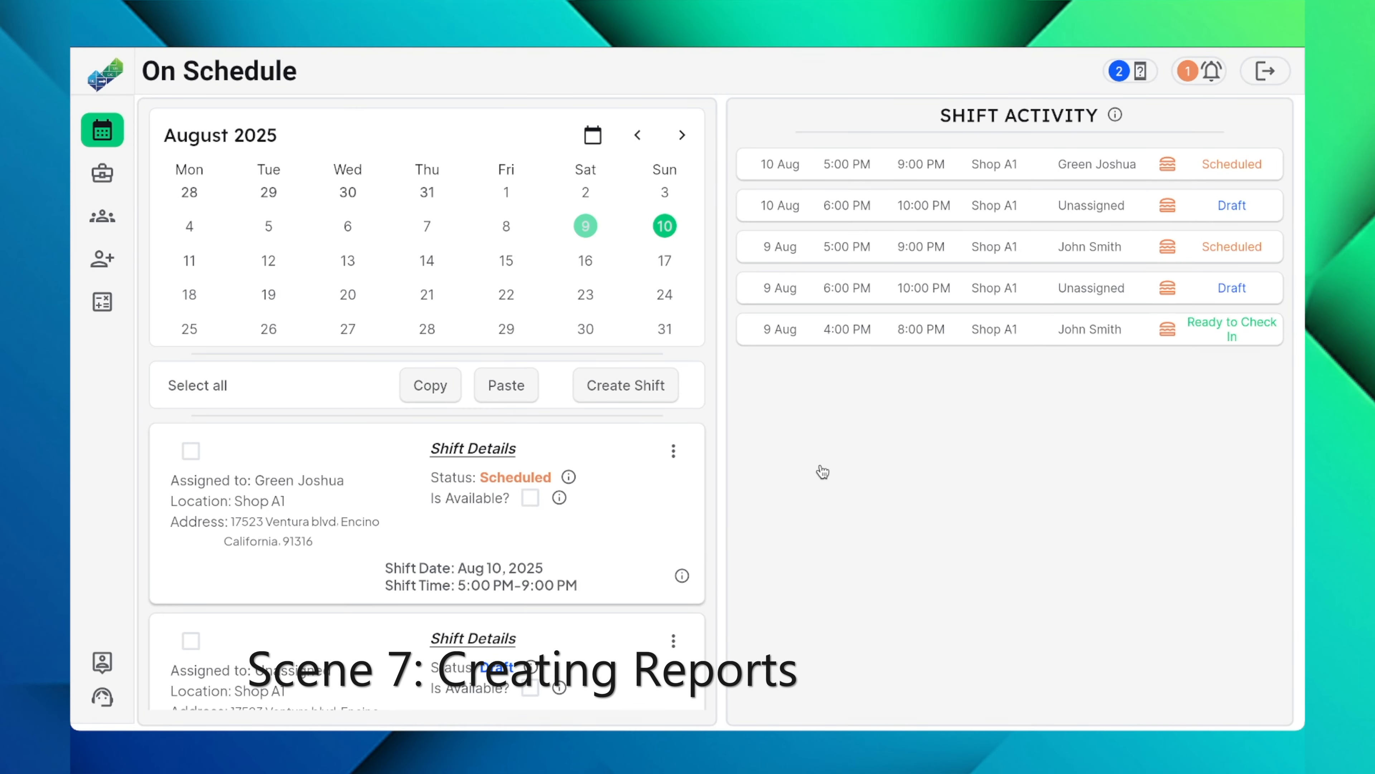
Step: Open the reports and filter the location to Shop A1 only
click(101, 307)
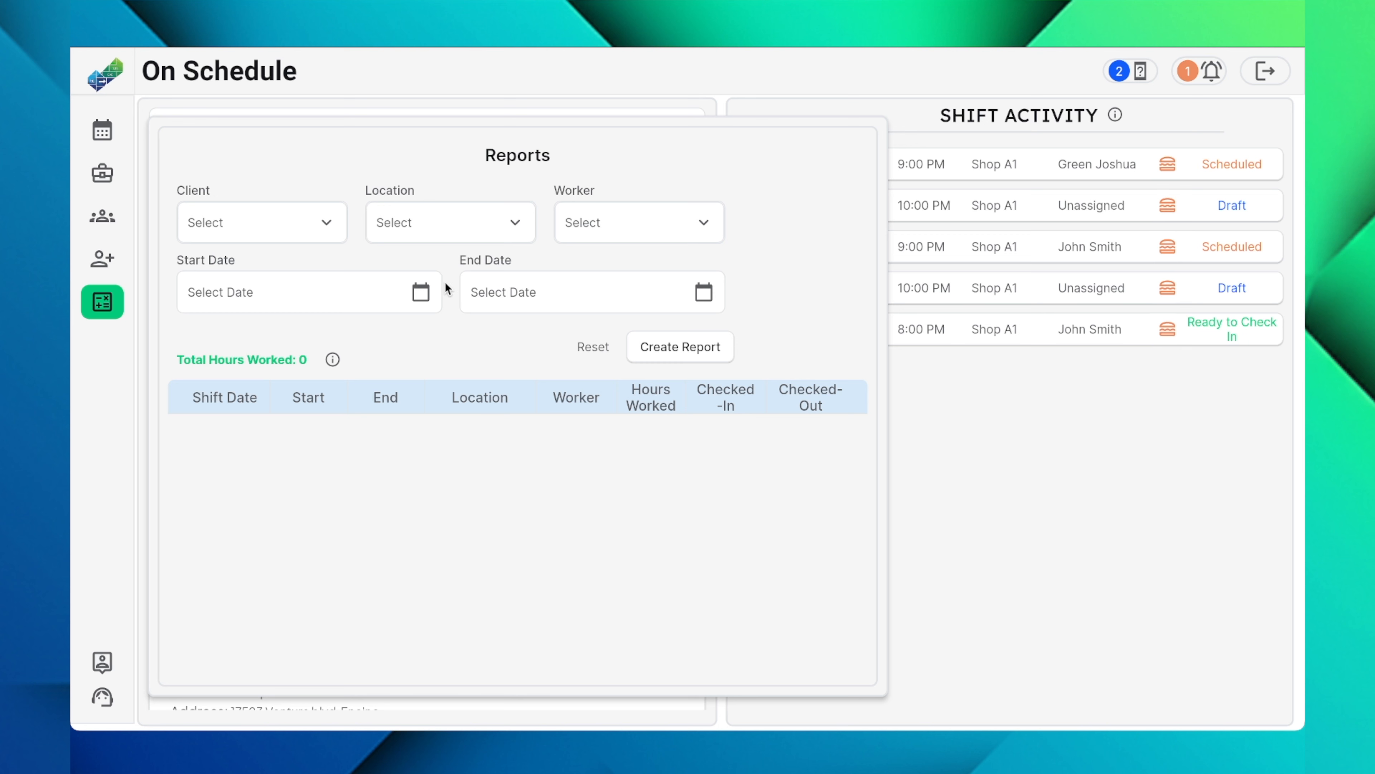
click(444, 219)
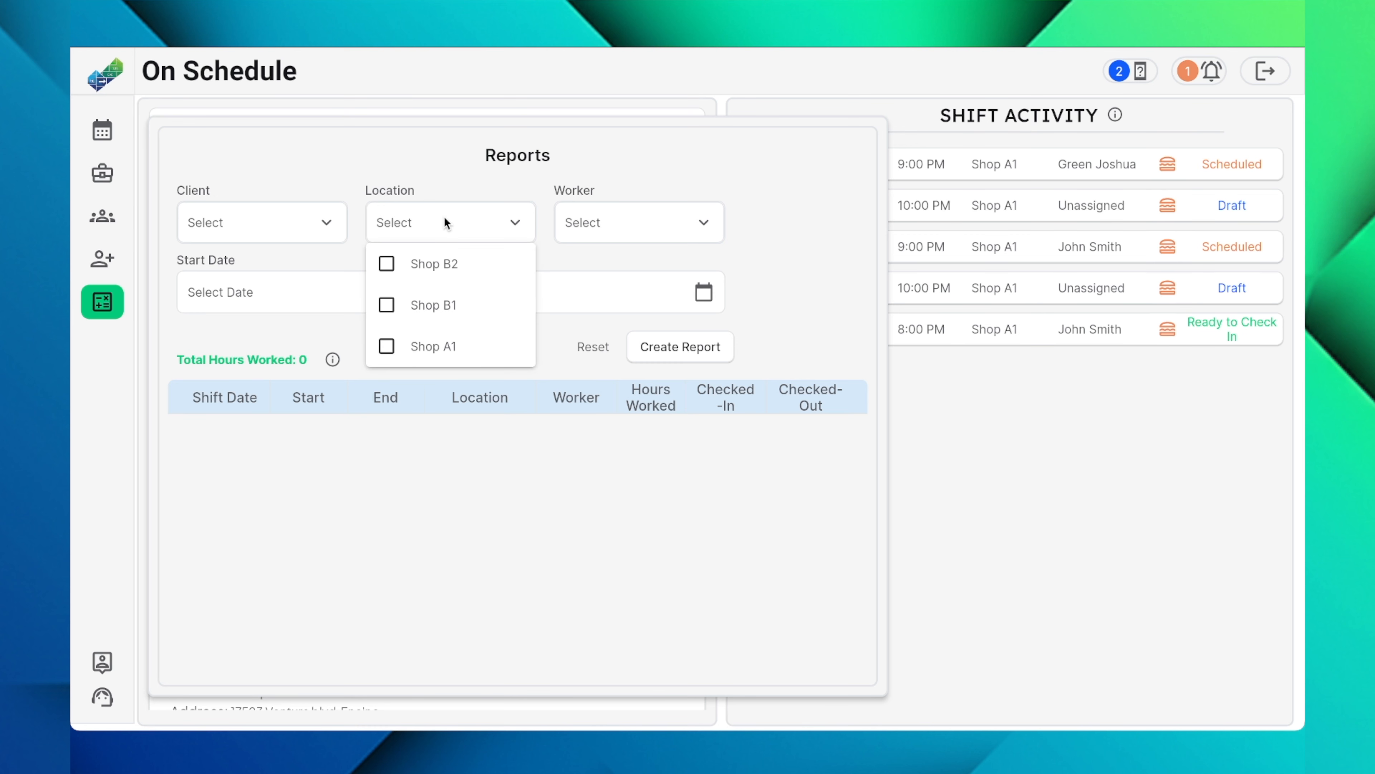
click(429, 267)
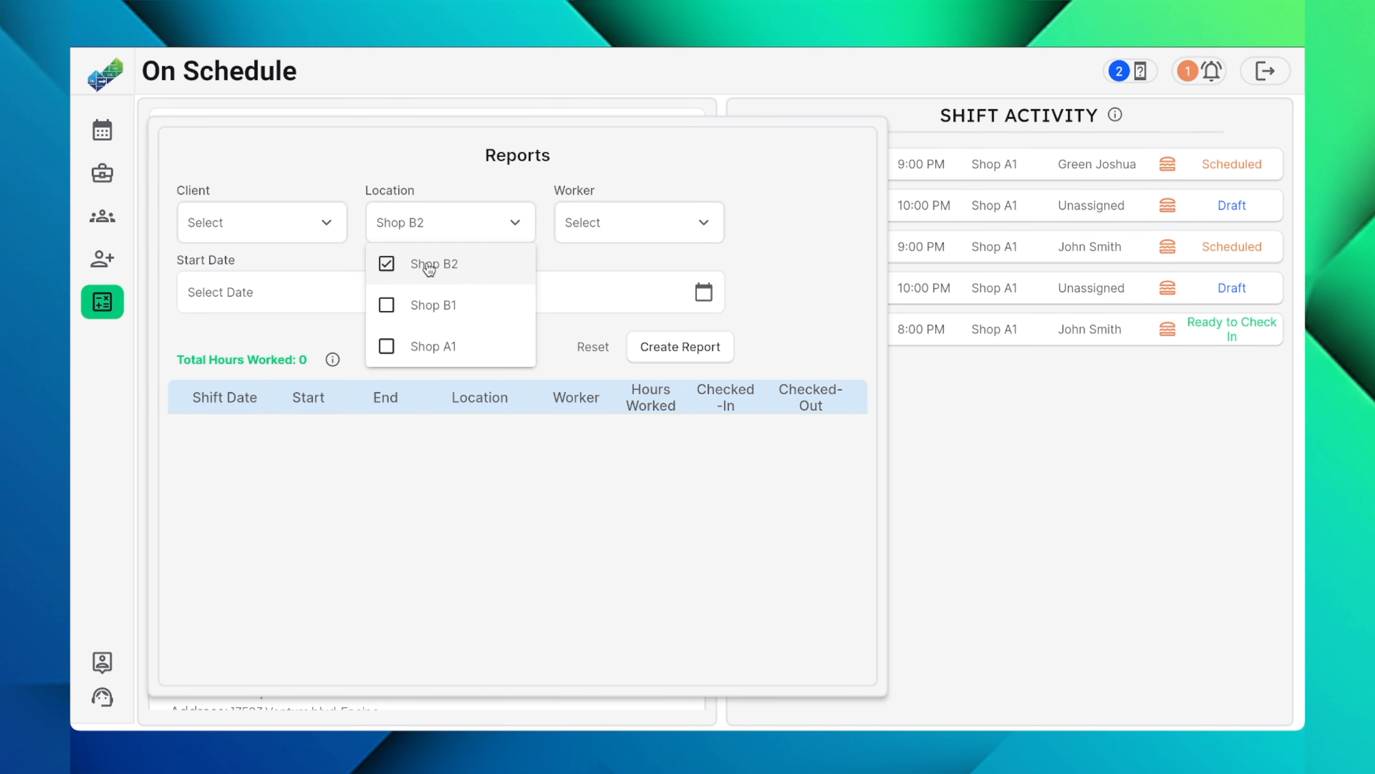
click(428, 305)
click(428, 346)
click(431, 319)
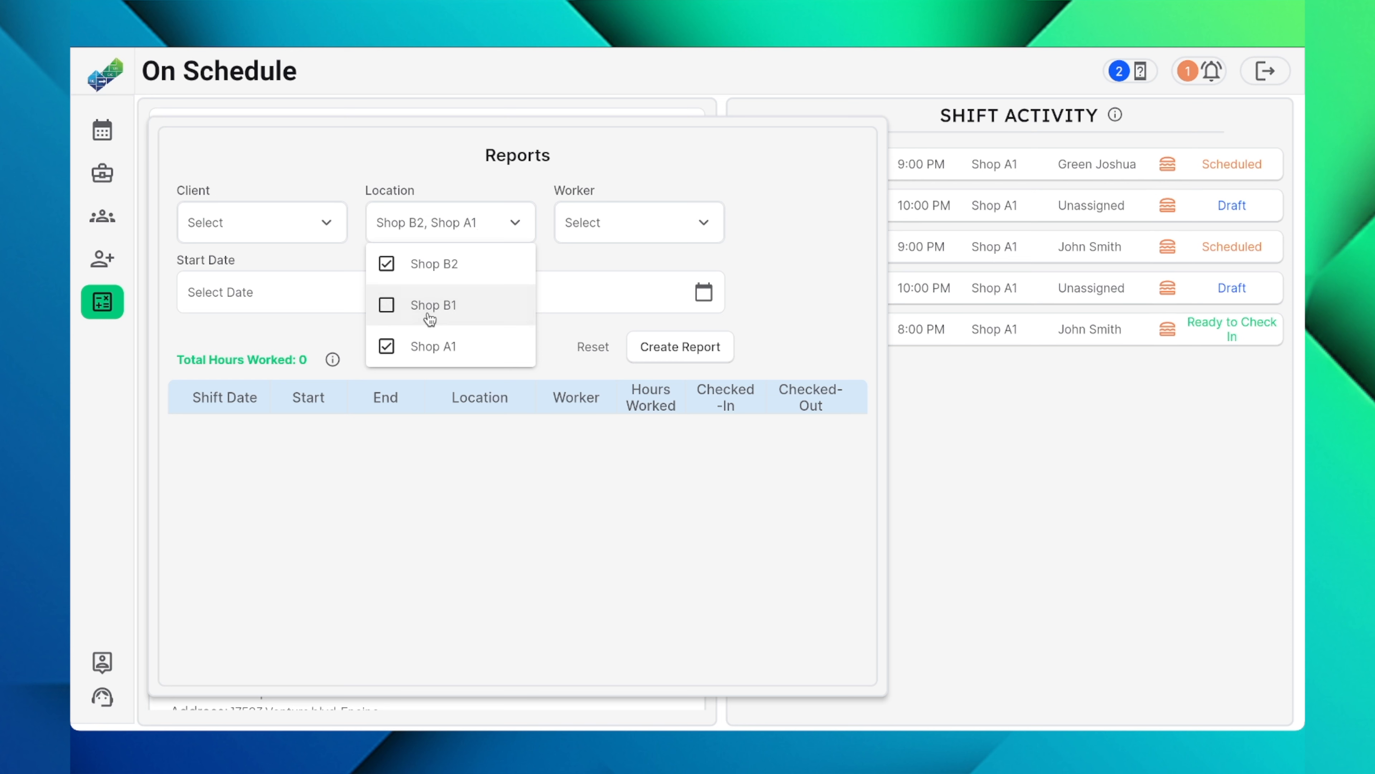
click(437, 274)
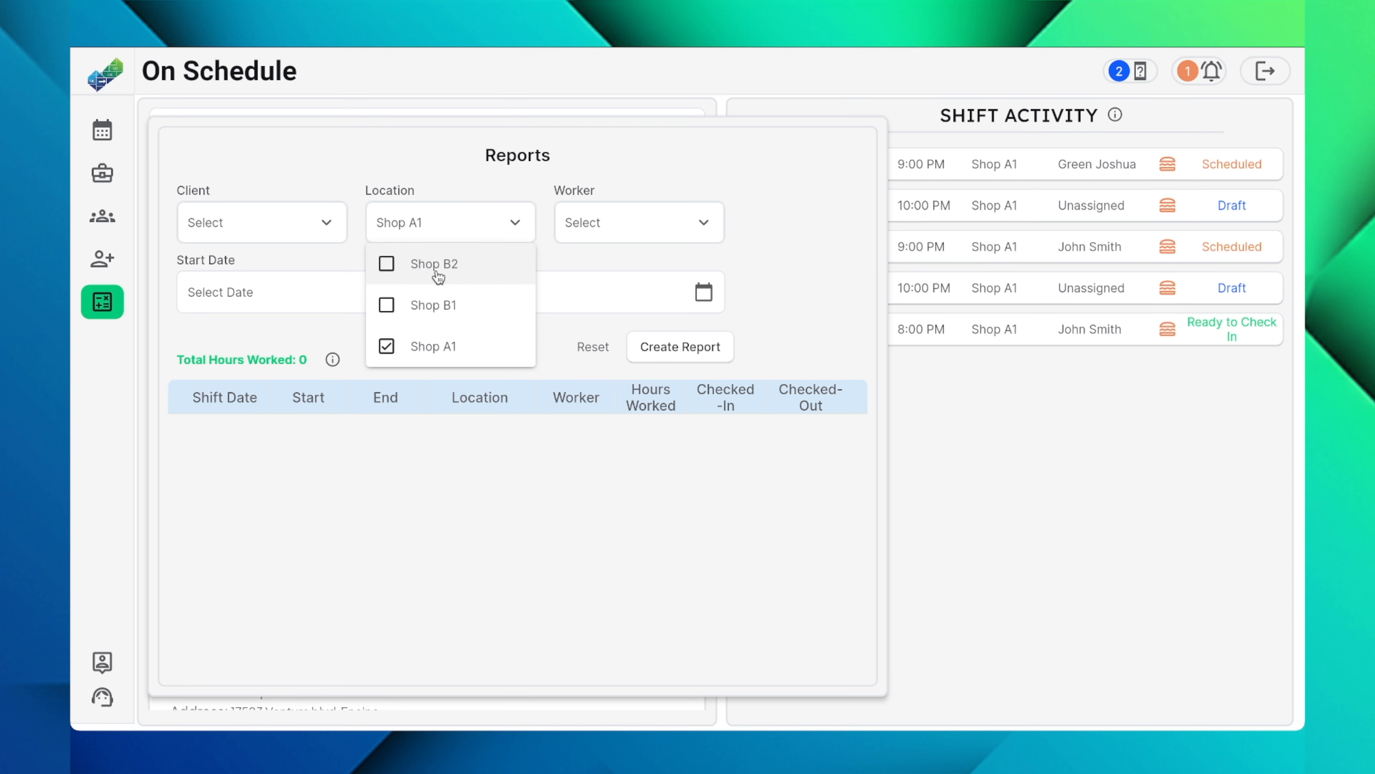
Step: Filter the report by the worker assigned to the Aug 9 shifts
click(618, 228)
click(617, 228)
click(613, 306)
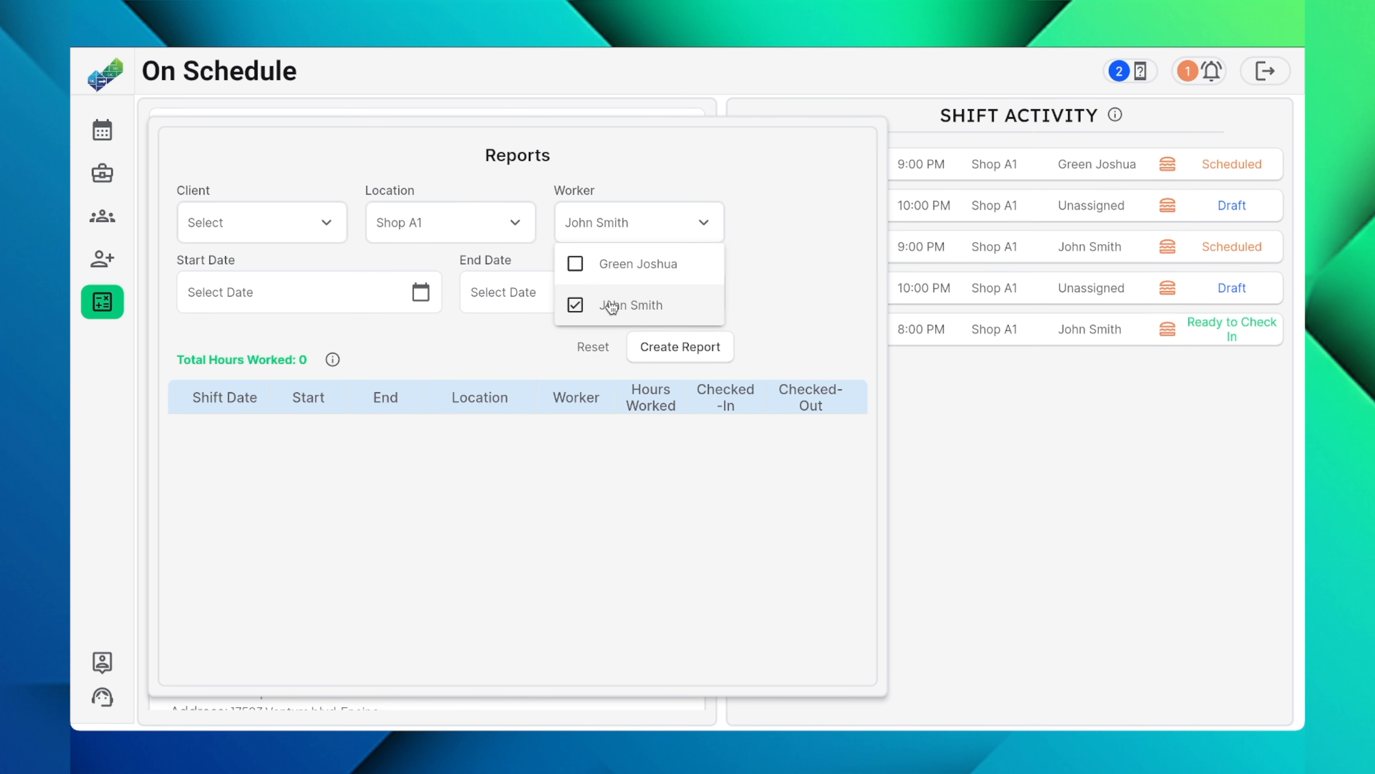
click(740, 250)
Step: Set the report period from Aug 1, 2025 to Aug 10, 2025 and create the report
click(402, 299)
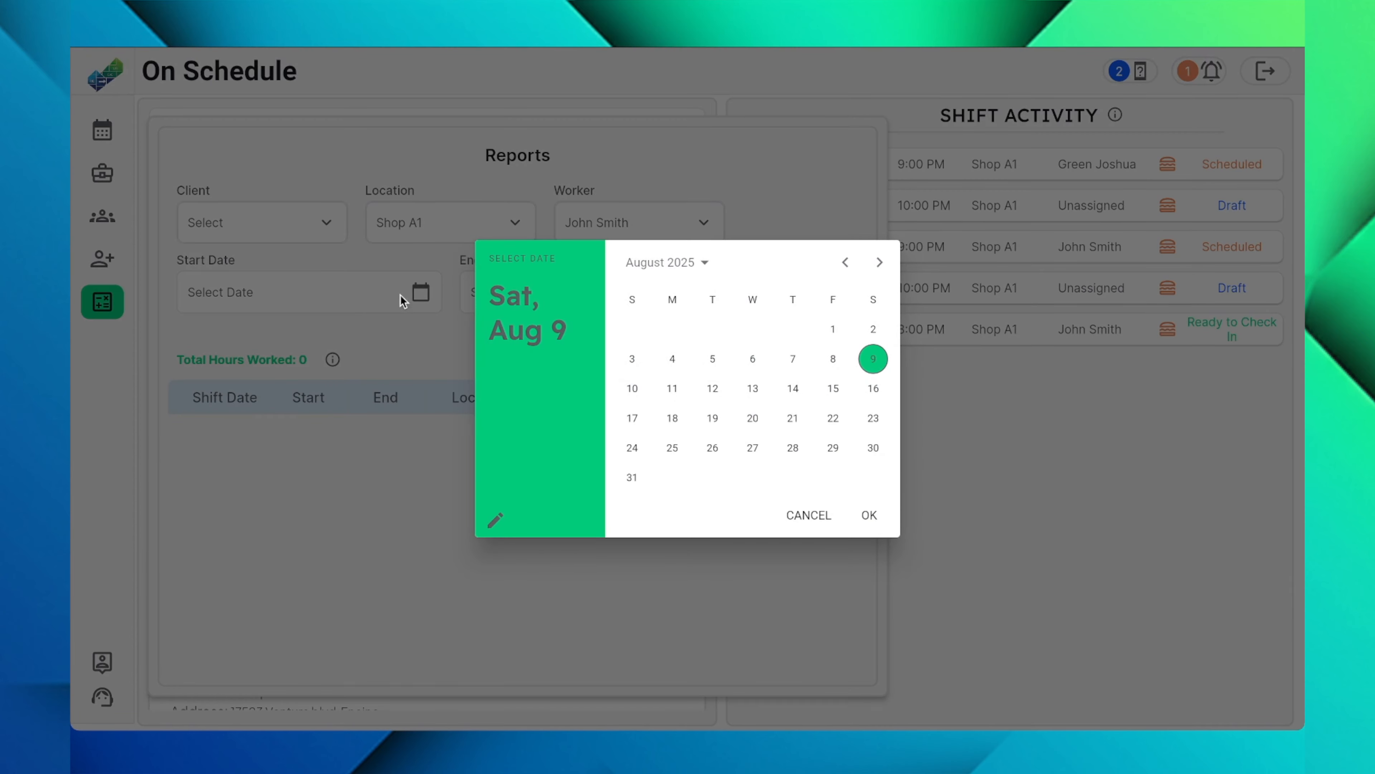
click(834, 330)
click(868, 515)
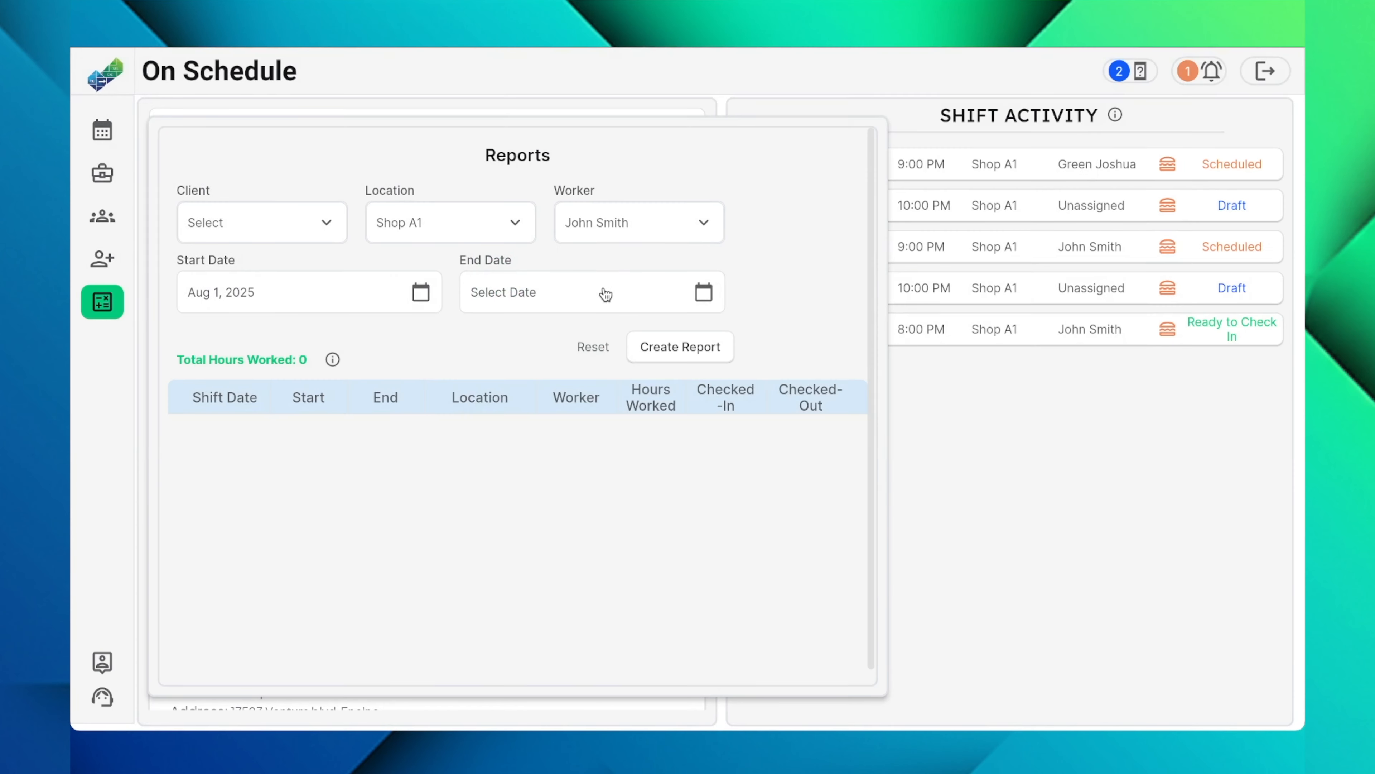
click(605, 295)
click(631, 389)
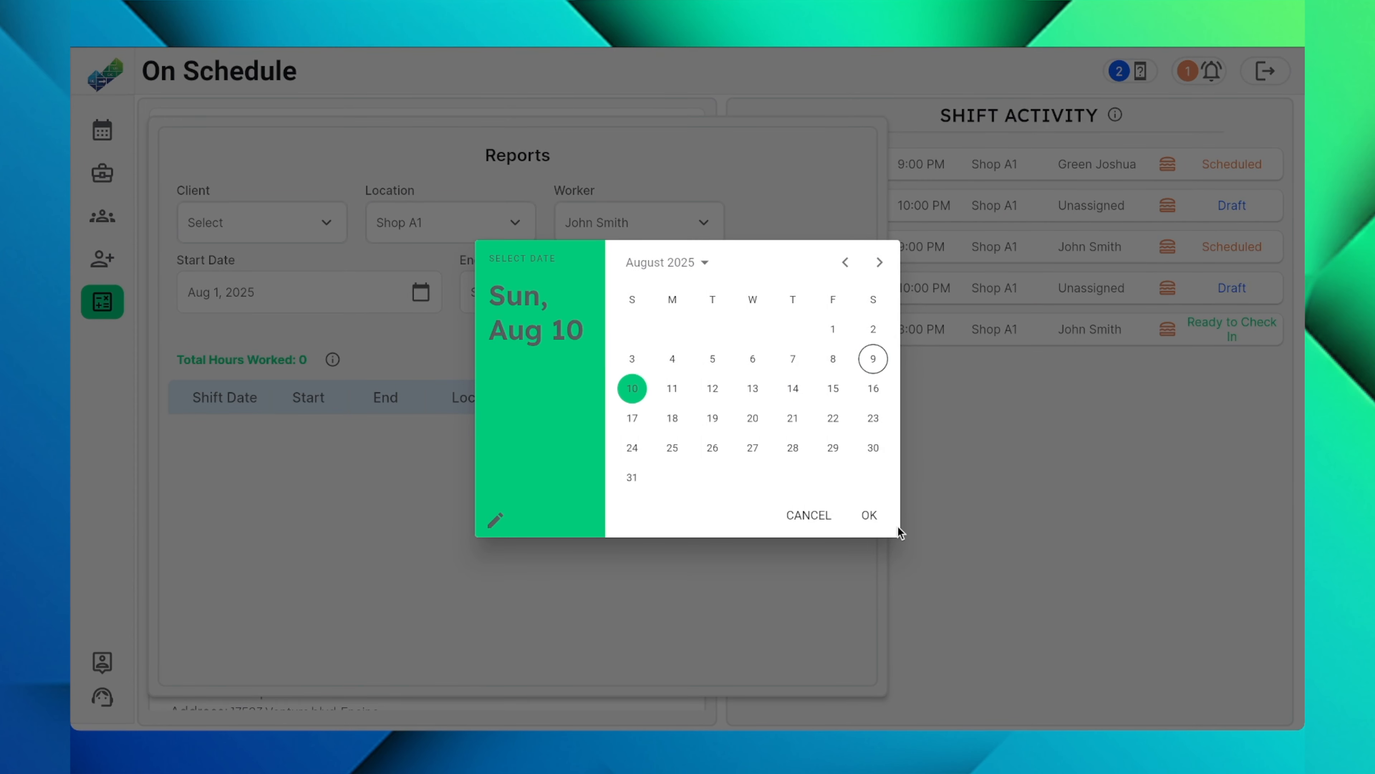
click(873, 519)
click(671, 355)
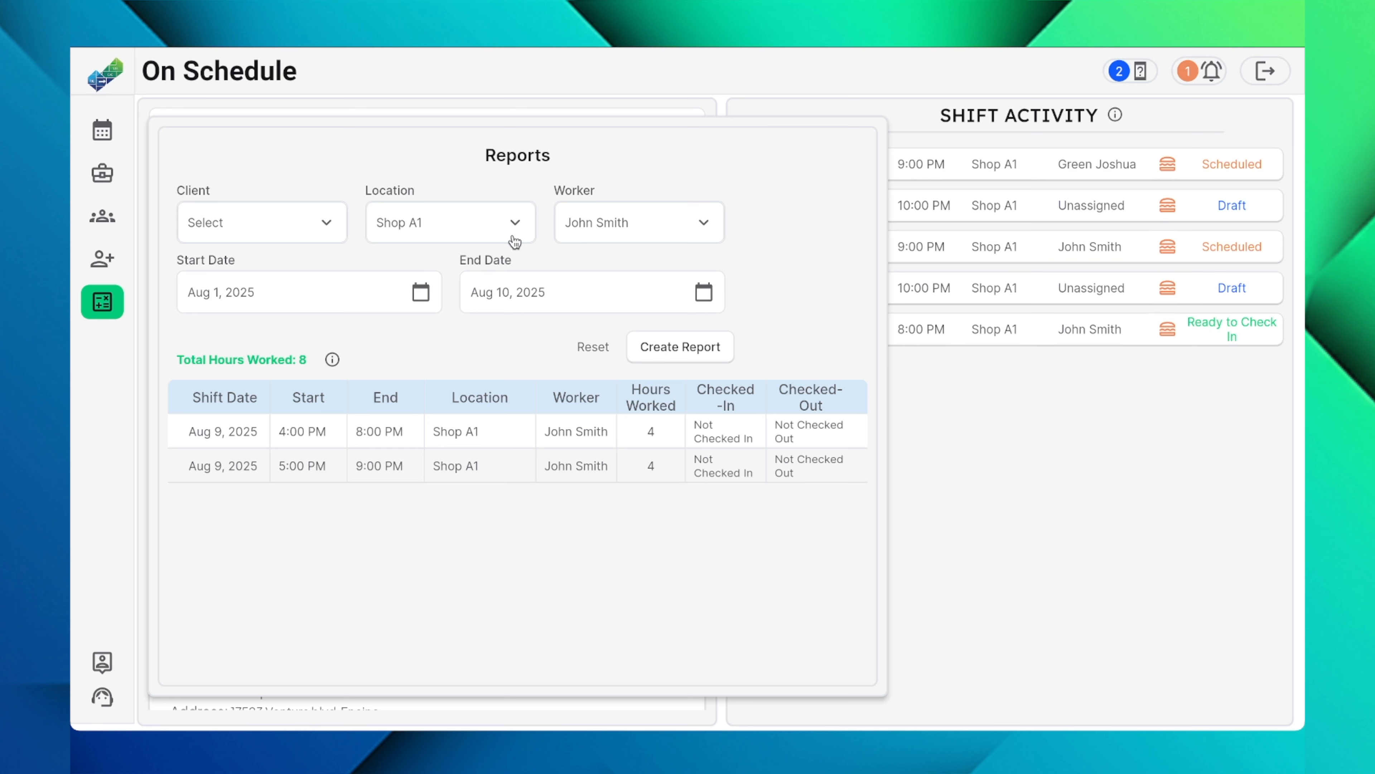
Step: Add the other listed worker to the report's worker filter and create the report again
click(477, 223)
click(476, 223)
click(621, 226)
click(608, 265)
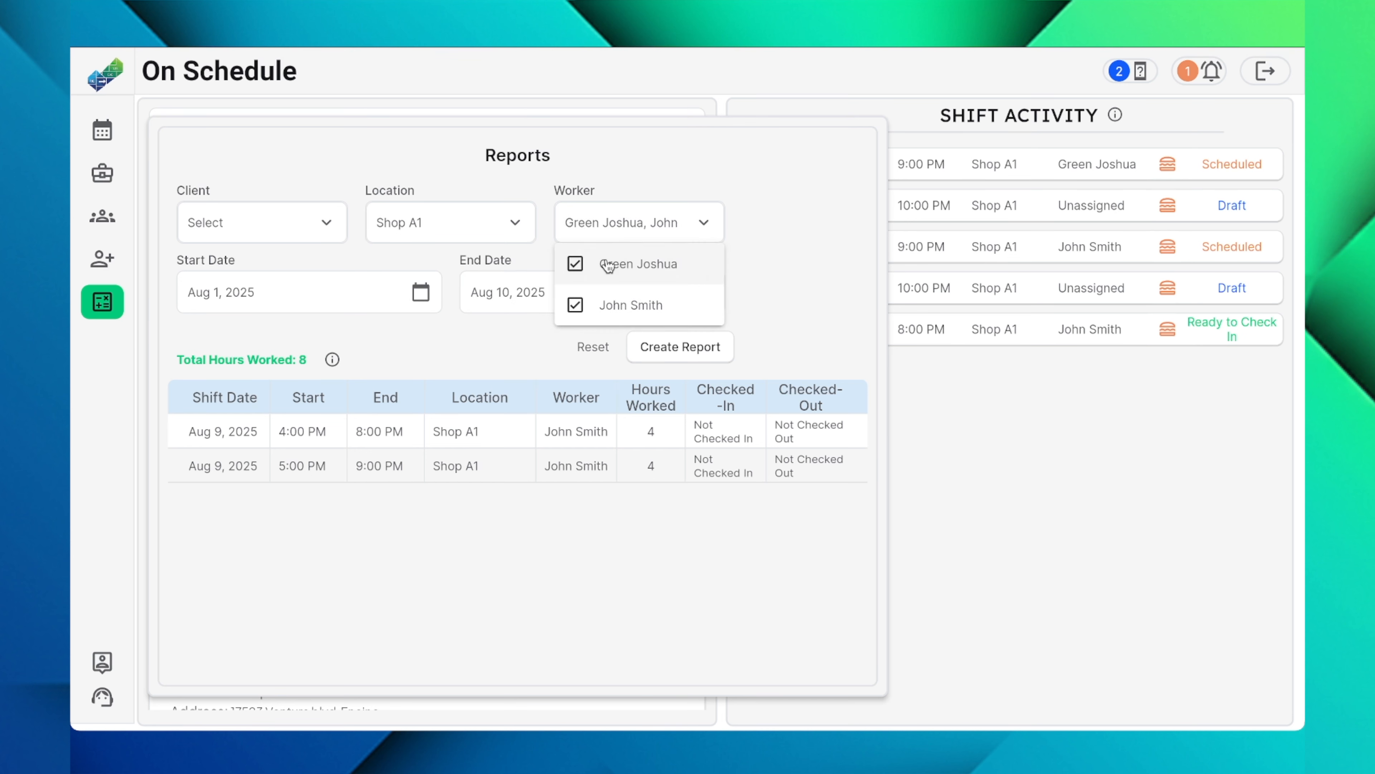
click(520, 337)
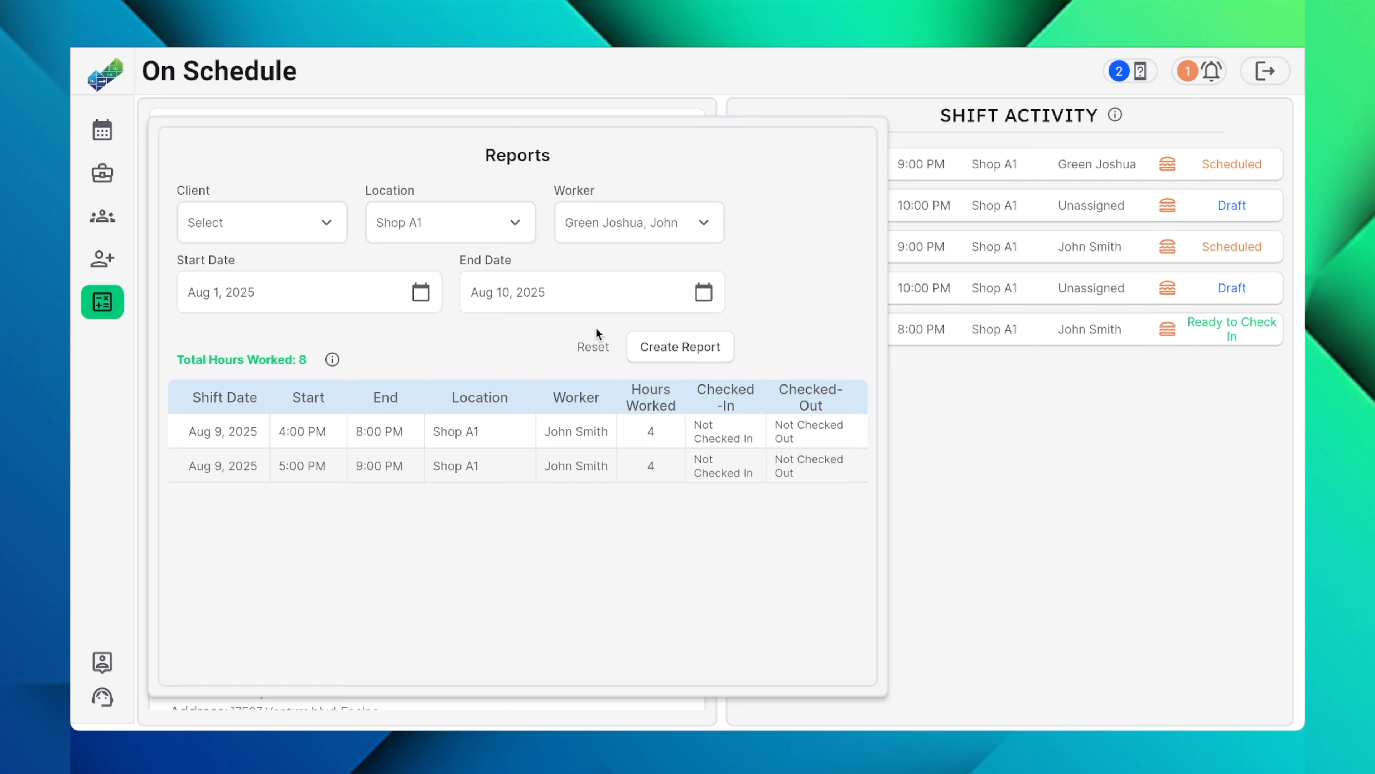
click(680, 345)
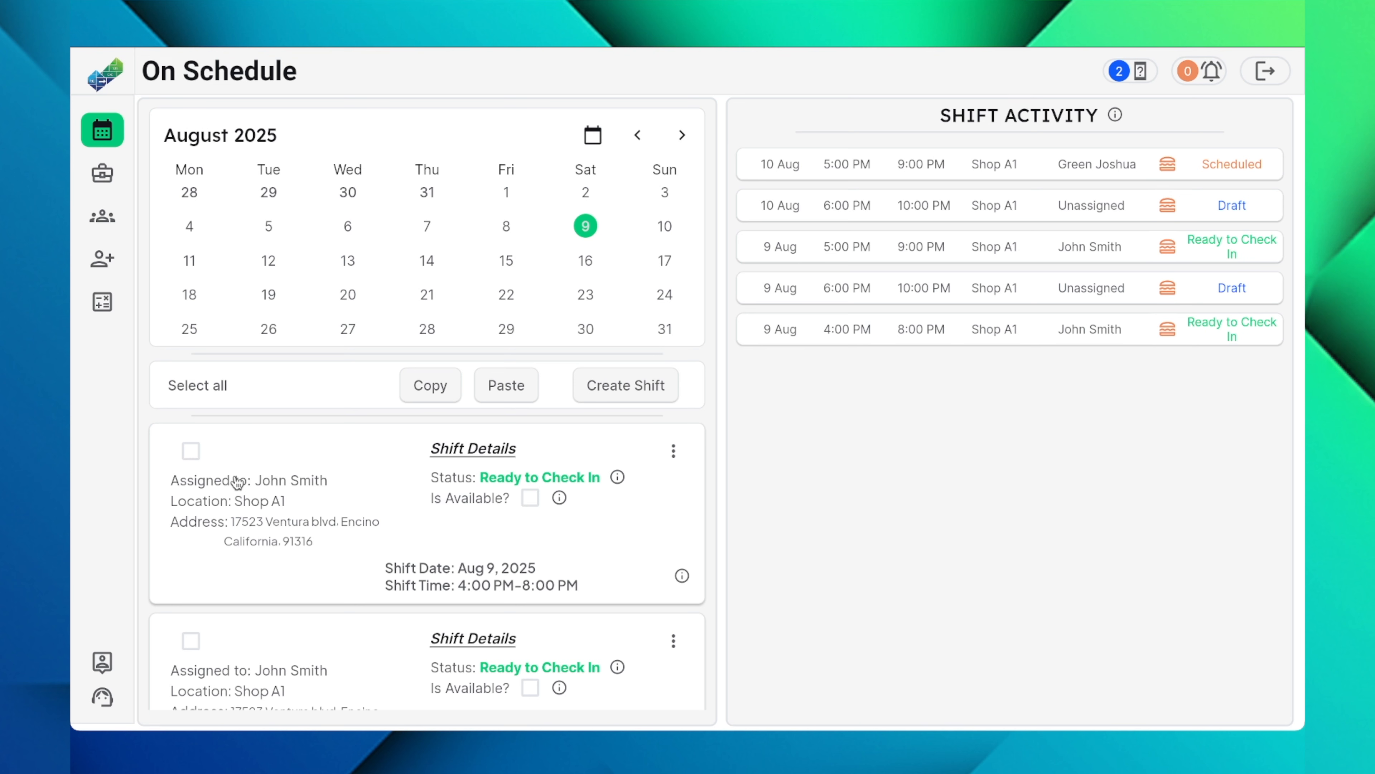
Step: Start a new job post with Shop A1 as its location
click(102, 260)
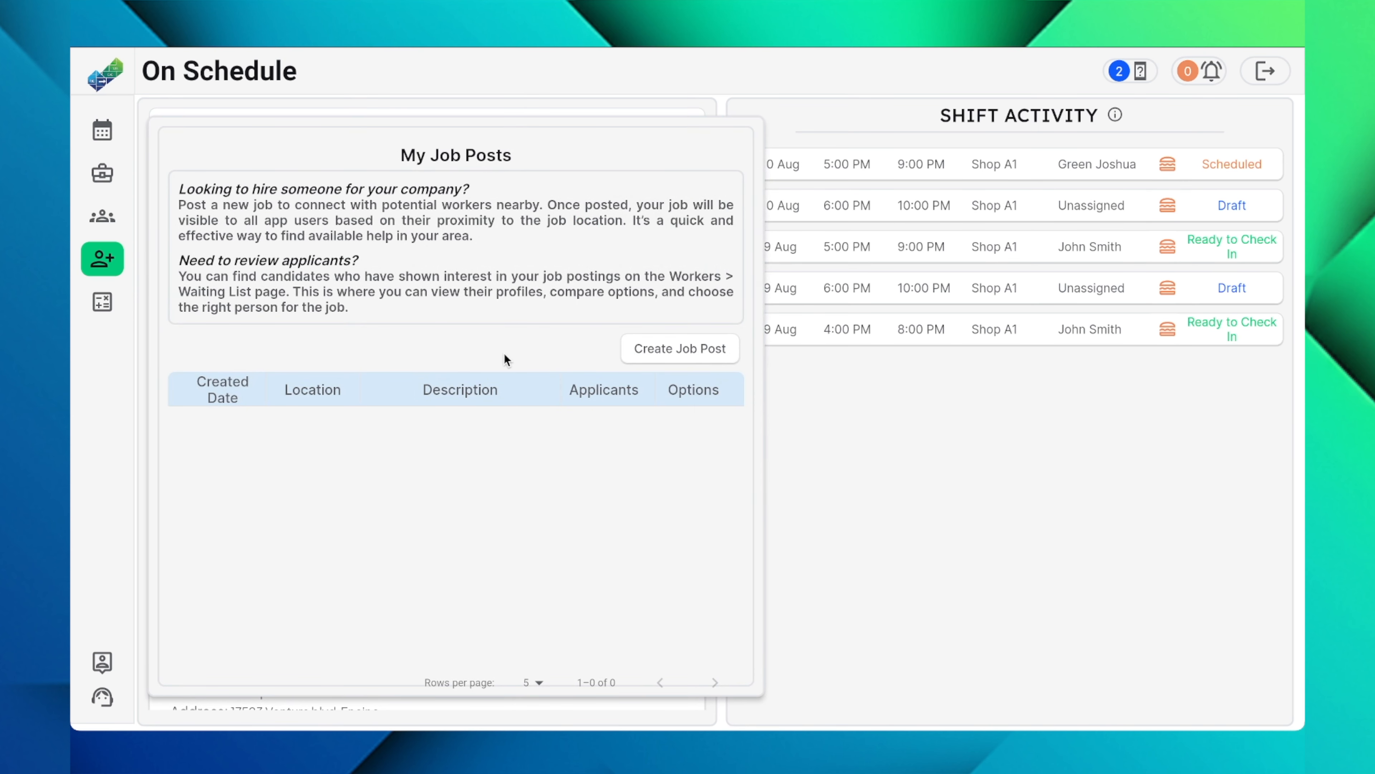
click(698, 356)
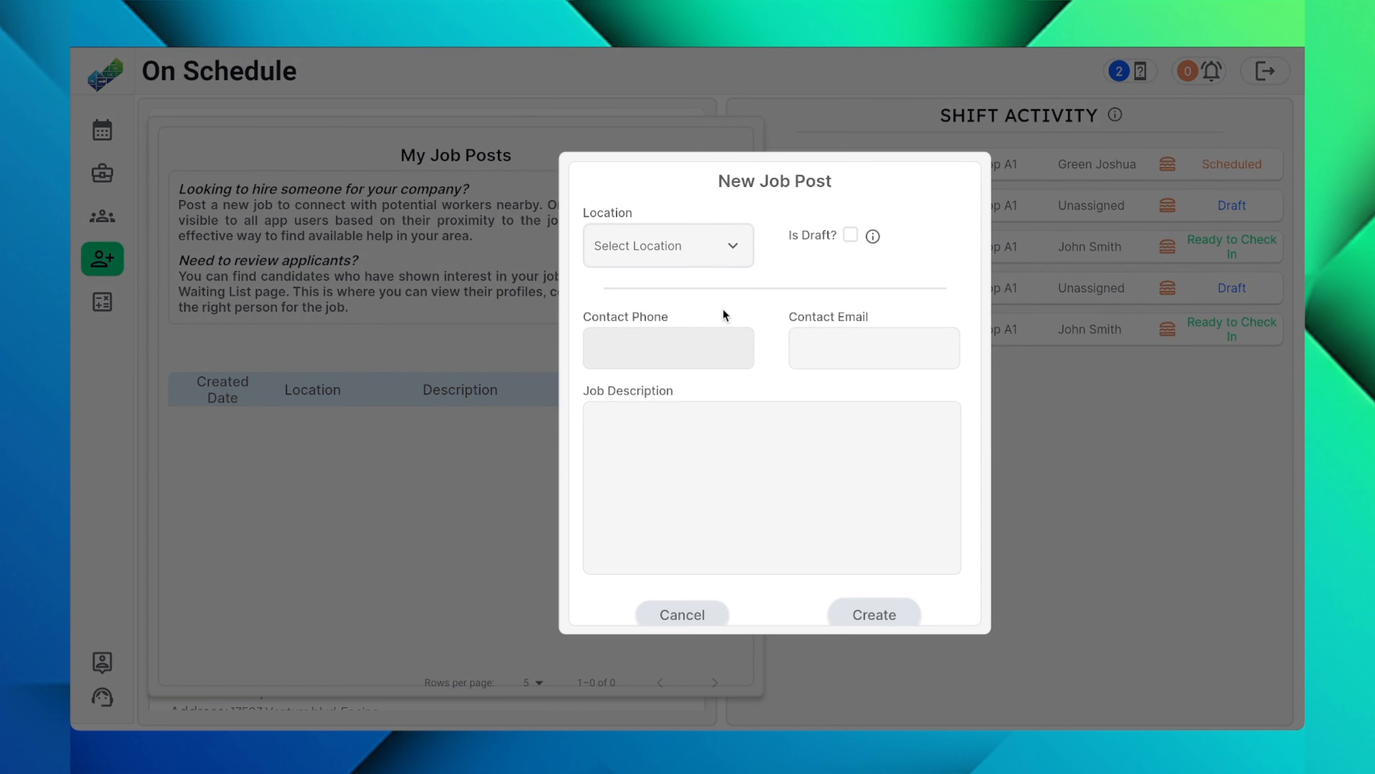
click(693, 247)
click(654, 369)
Step: Fill in the contact phone number and contact e-mail address of the job post
click(684, 354)
text(555) 444-333)
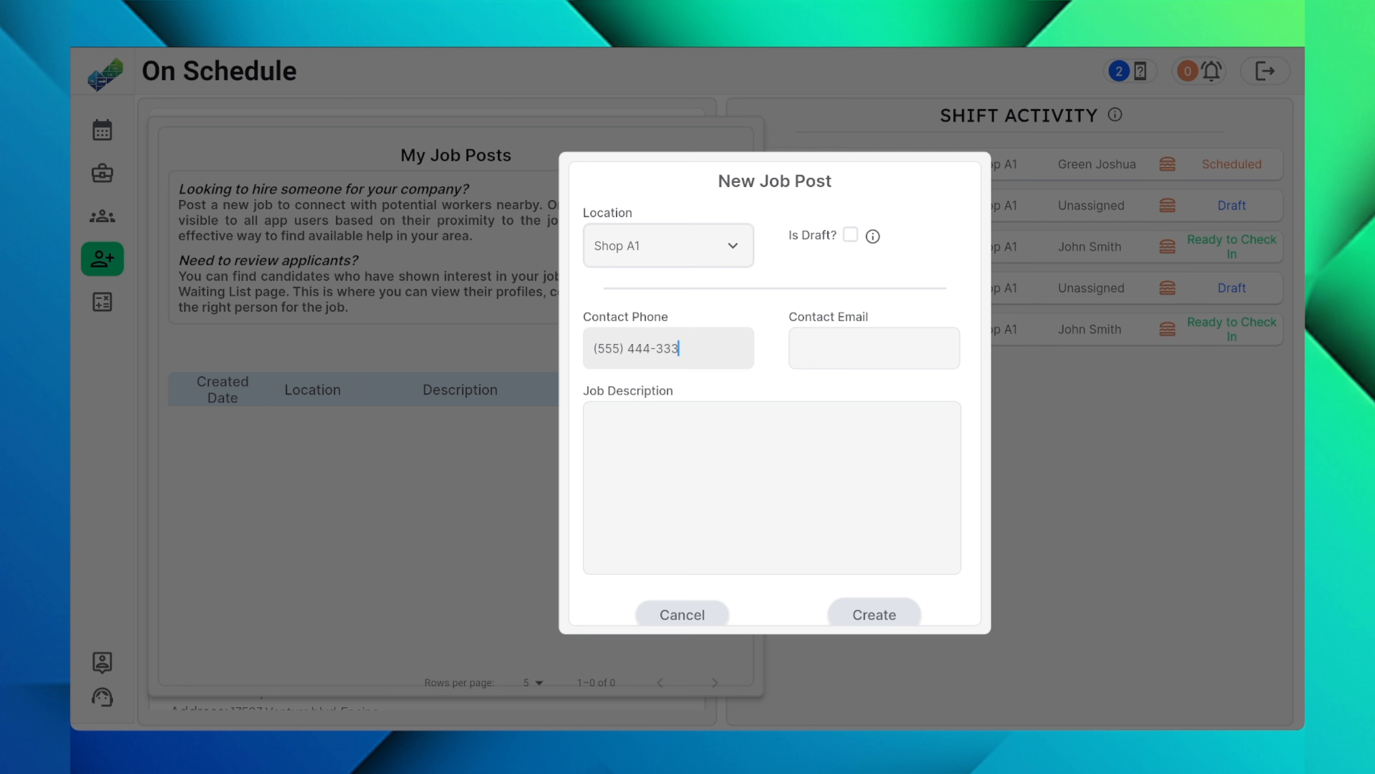
text(3)
click(858, 338)
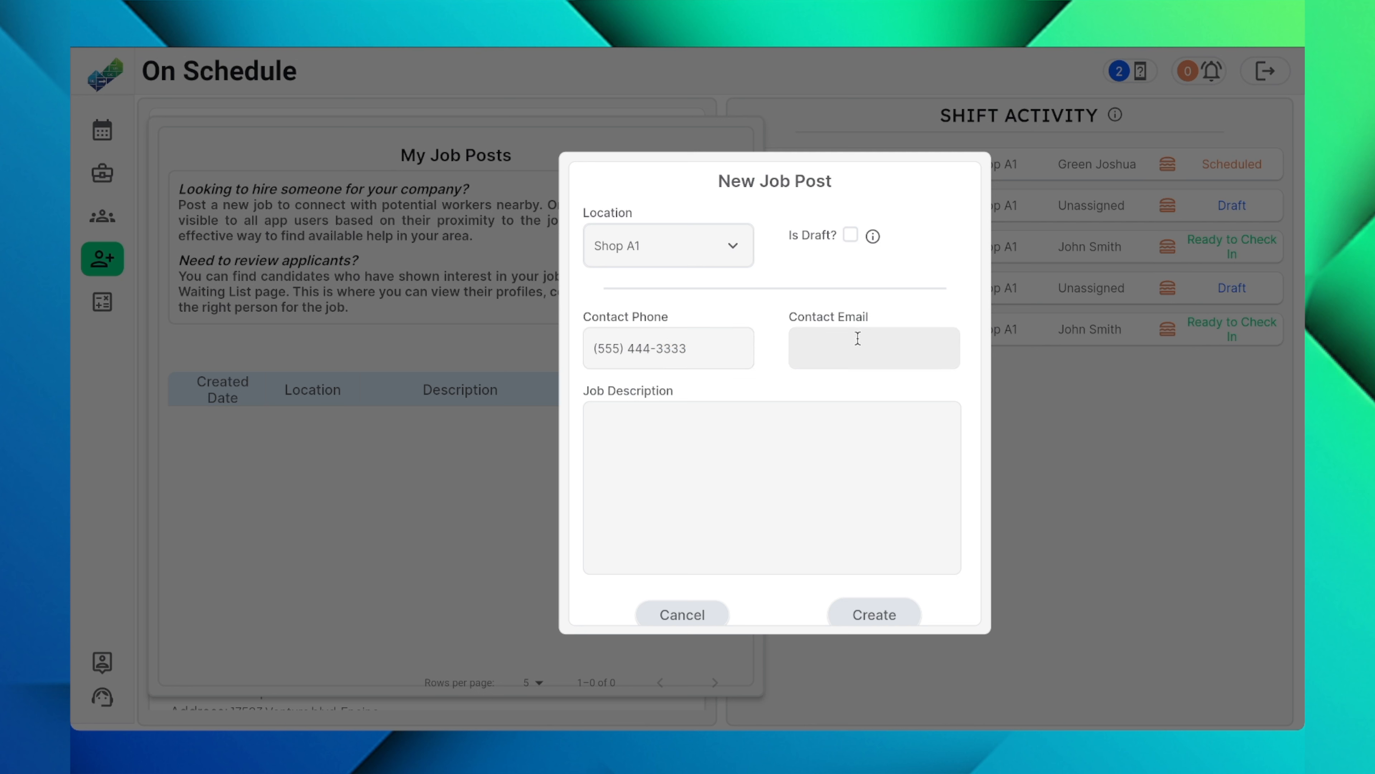
text(test@agency.com)
Step: Paste a job description seeking an armed Guard for Mon, Tue and Wed 10AM-5PM and Sat 9AM-5PM, and create the job post
click(768, 457)
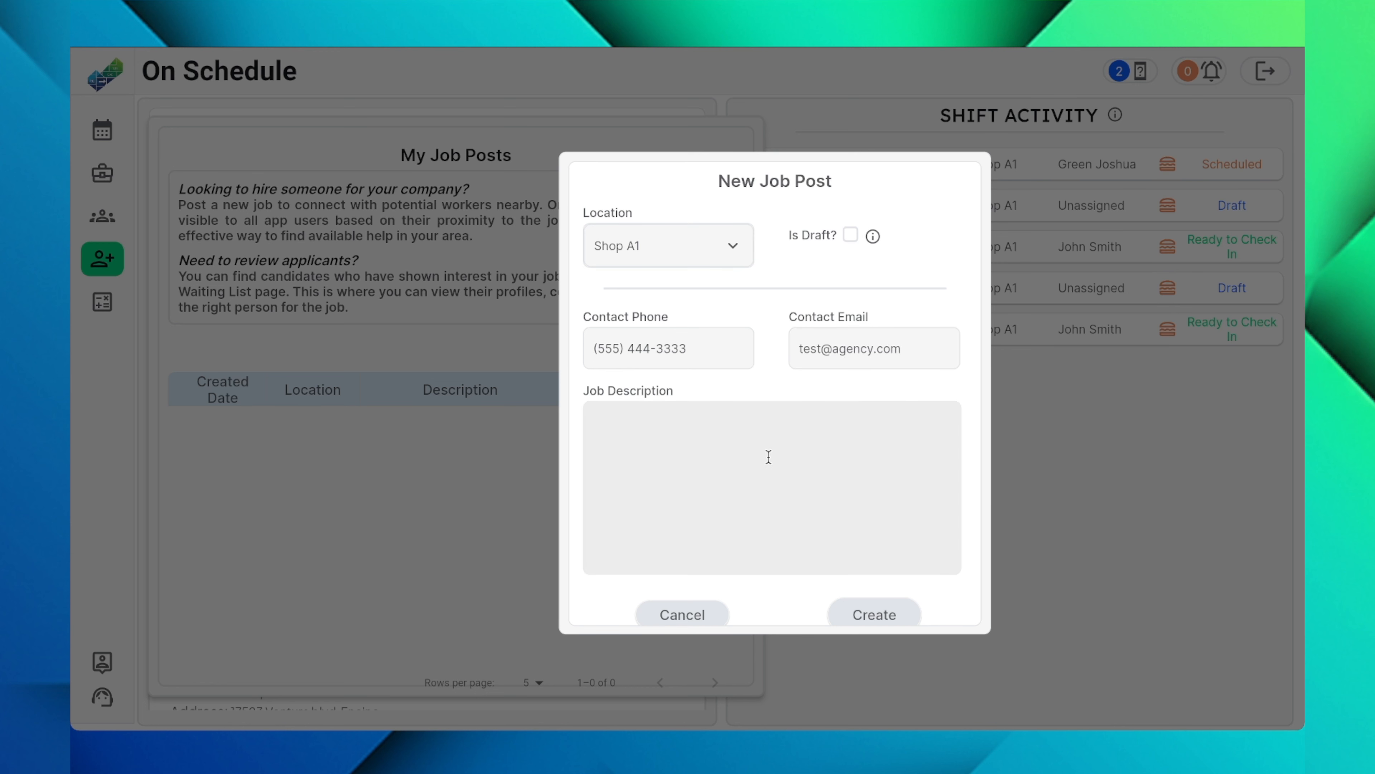
text(Looking for an armed Guard for this location. Available shifts: Mon, Tue and Wed - 10AM-5PM Sat - 9AM-5PM)
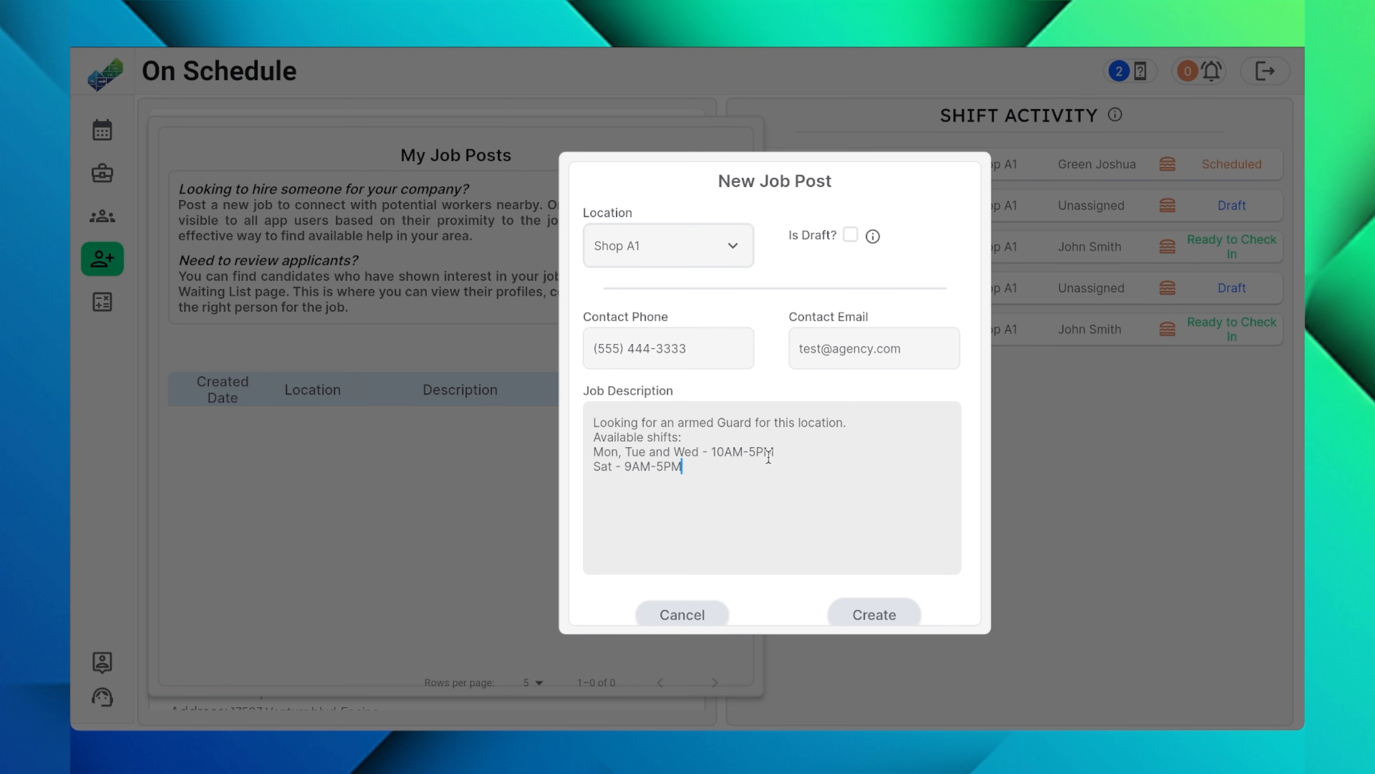
scroll(878, 601, down, 1)
click(876, 596)
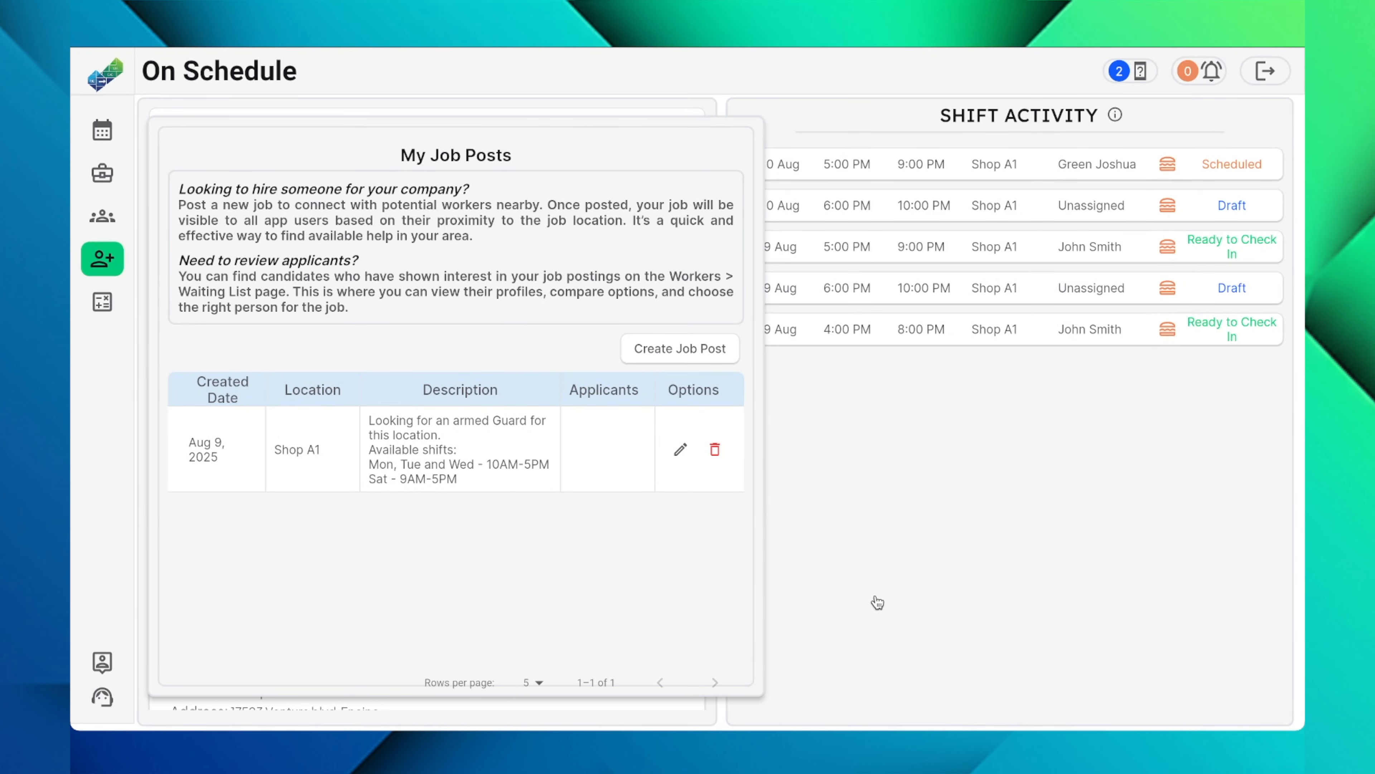
click(878, 603)
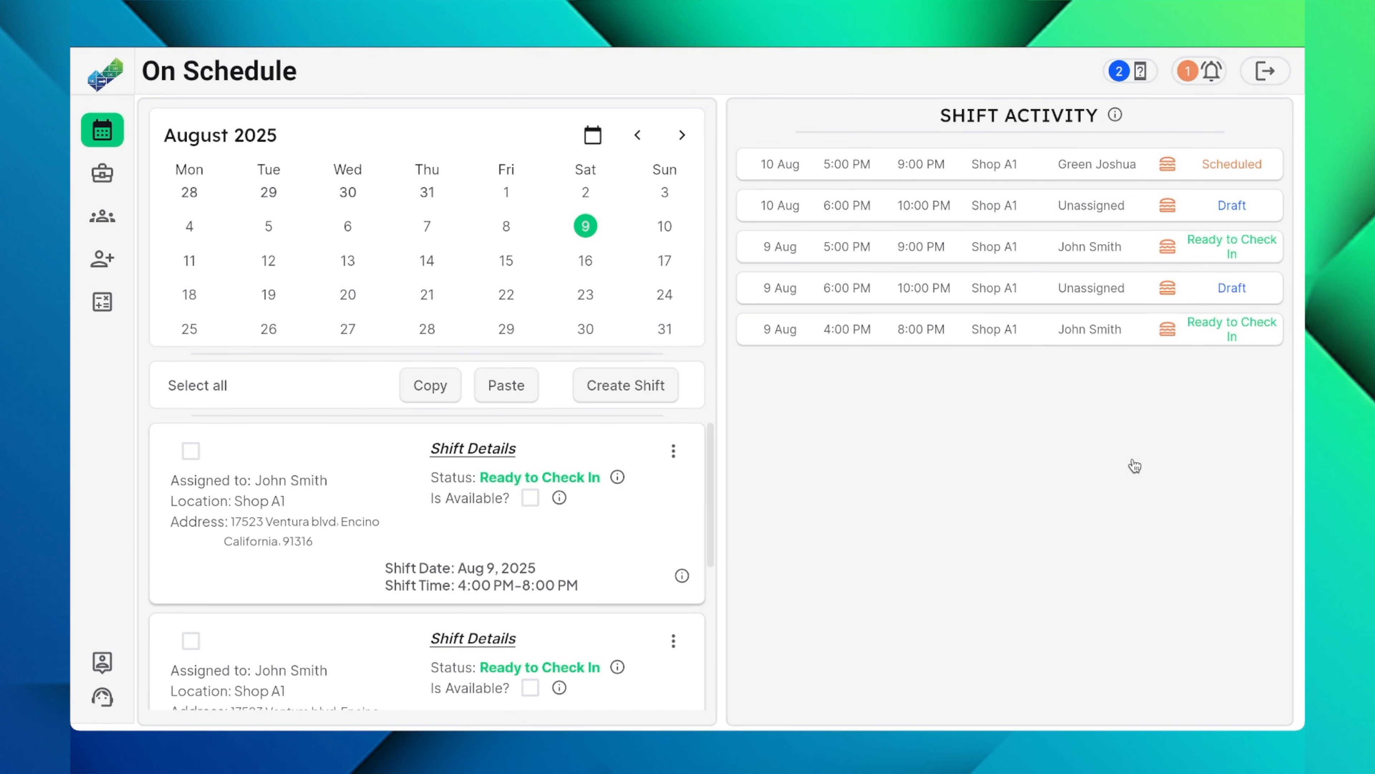
Step: Open the notifications to check for a new applicant to the job post
click(1197, 76)
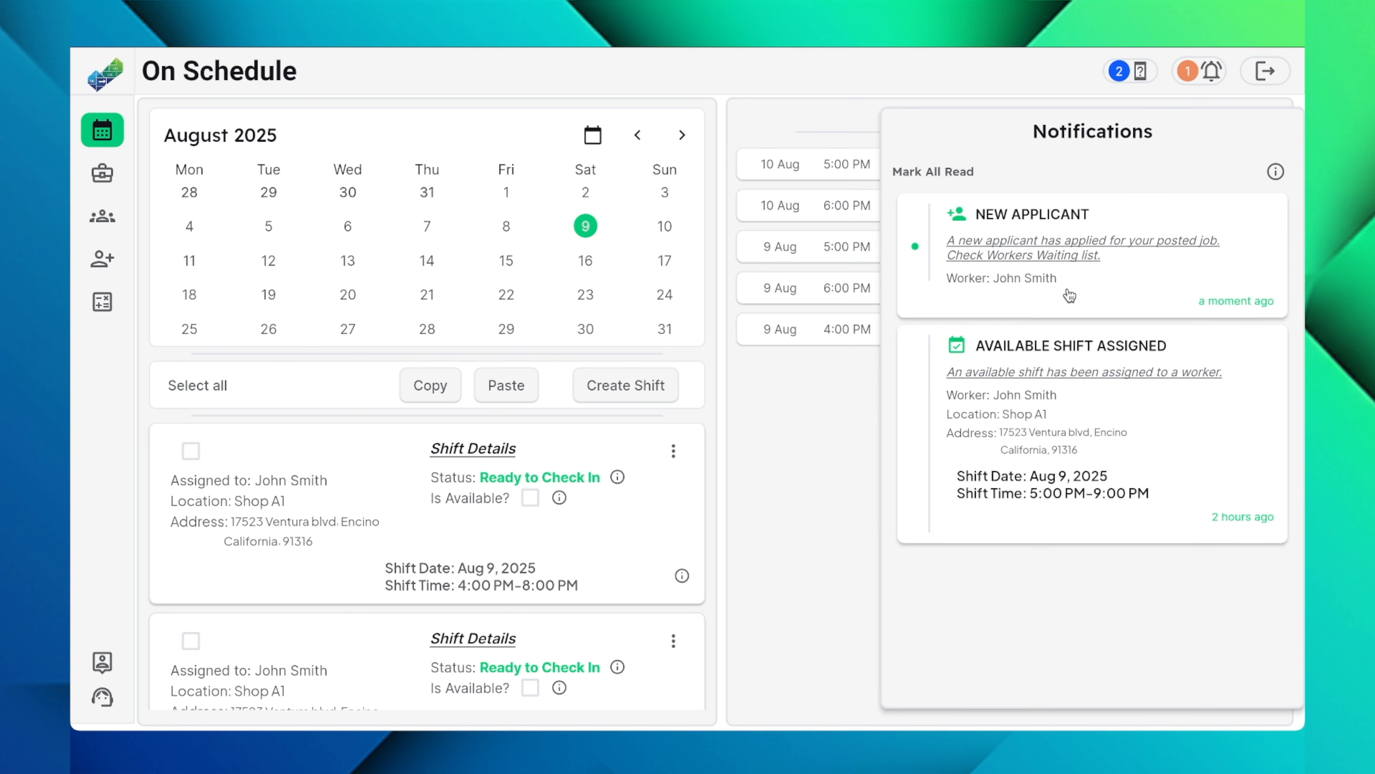
Step: Close the notifications and check the applicants listed for the Shop A1 job post
click(842, 400)
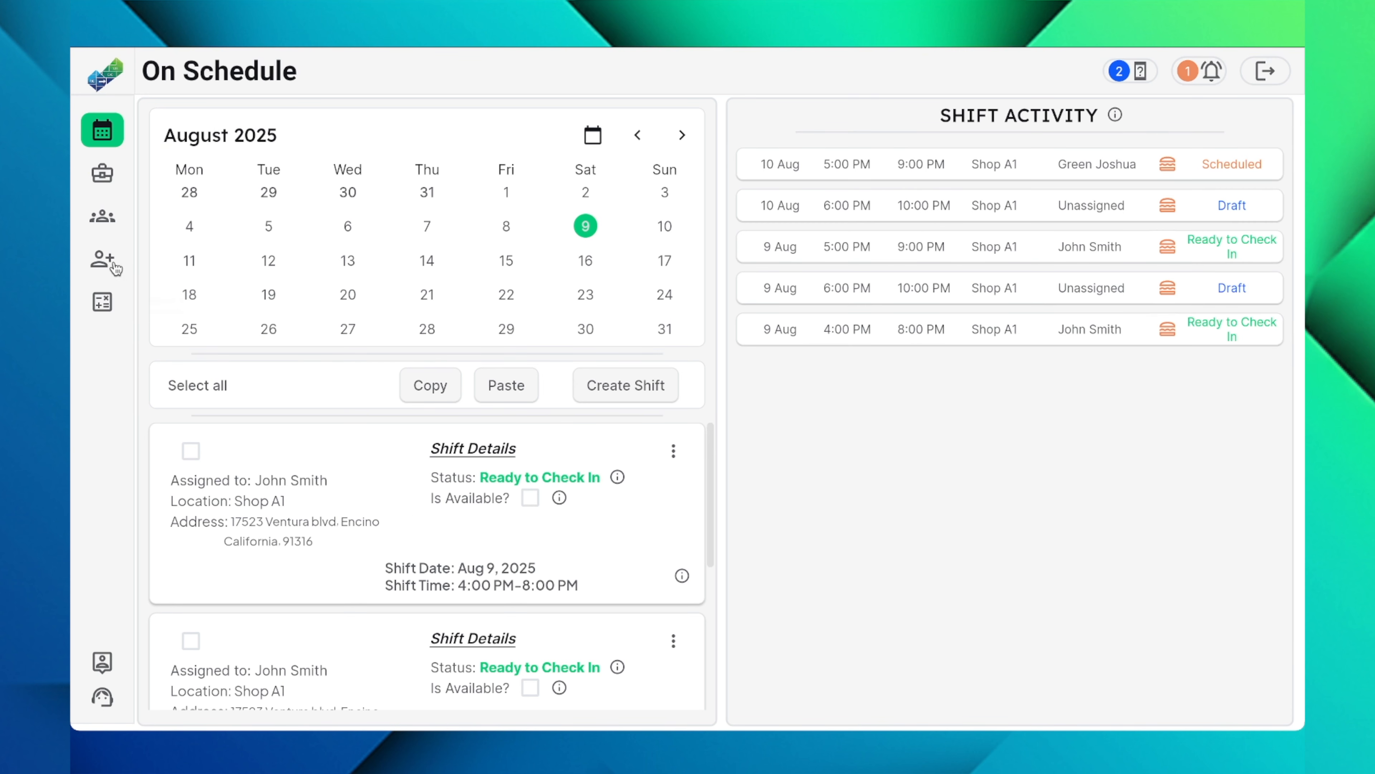
click(106, 255)
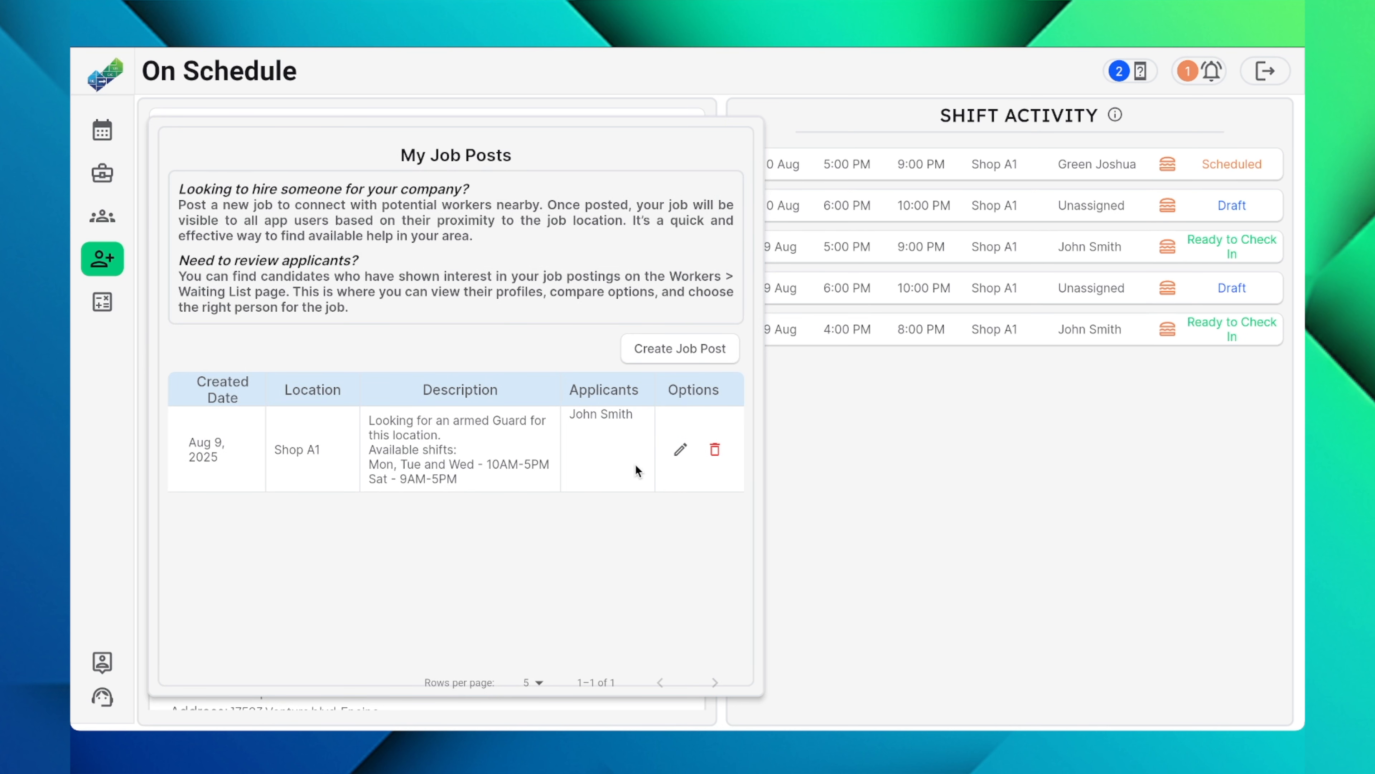
Step: View the profile of the applicant on the workers' Waiting List, including contact details and uploaded files, and close it
click(102, 215)
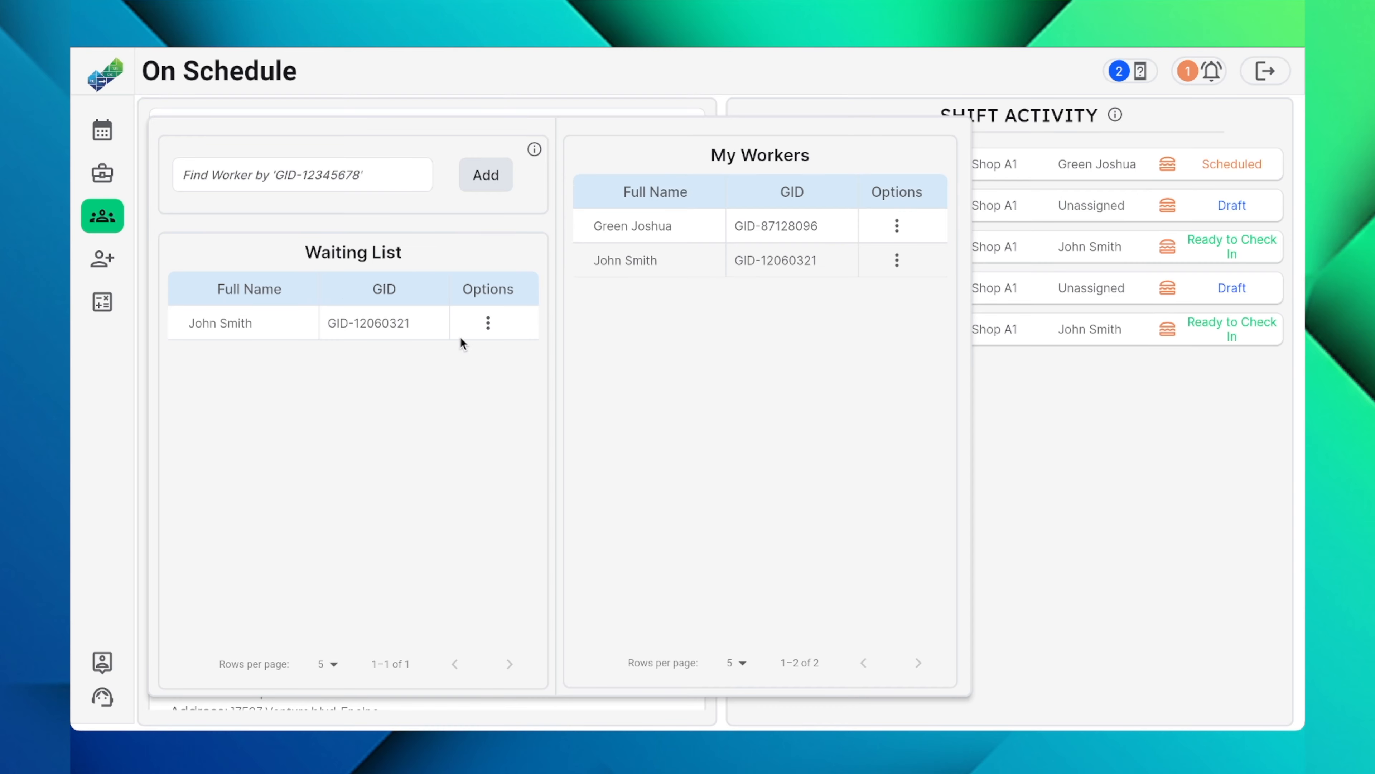
click(488, 332)
click(577, 307)
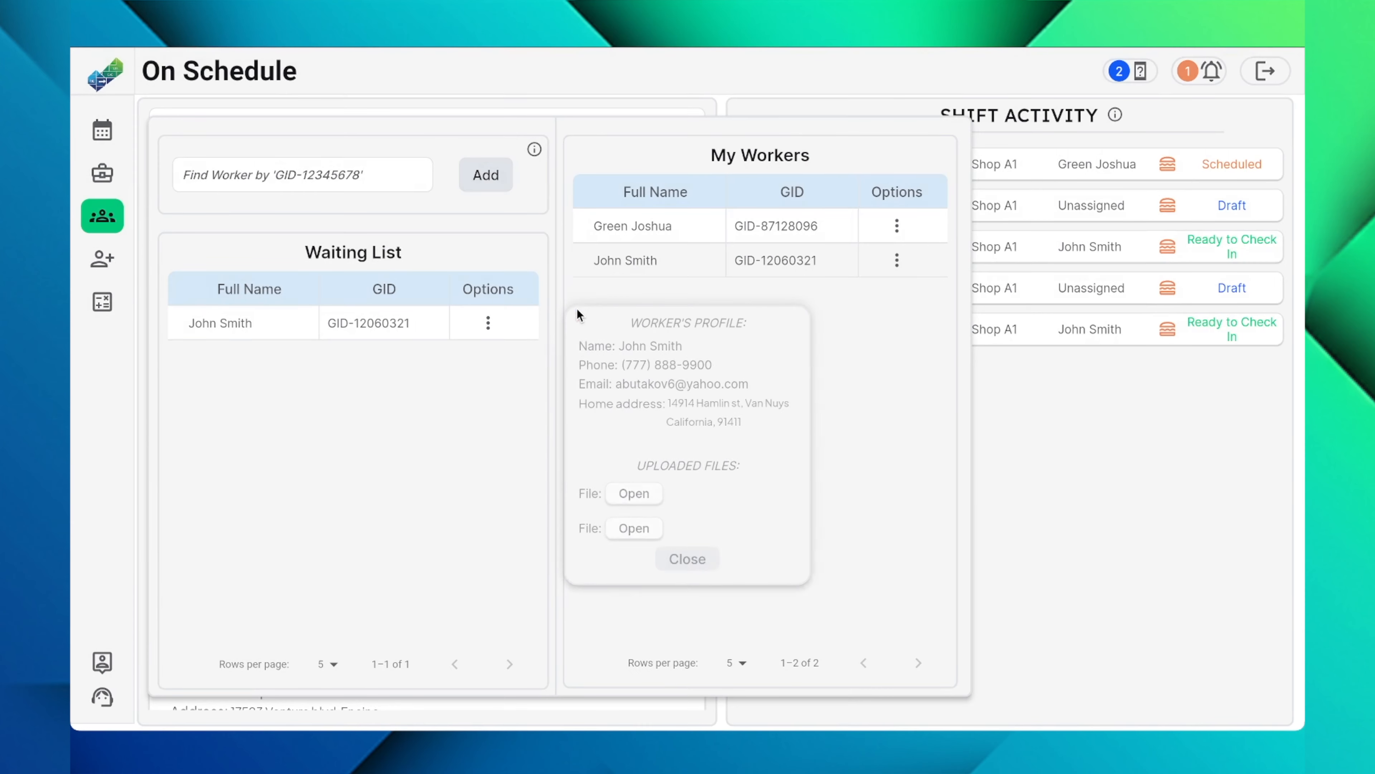
click(704, 560)
Step: Add the applicant from the Waiting List to the My Workers list
click(488, 323)
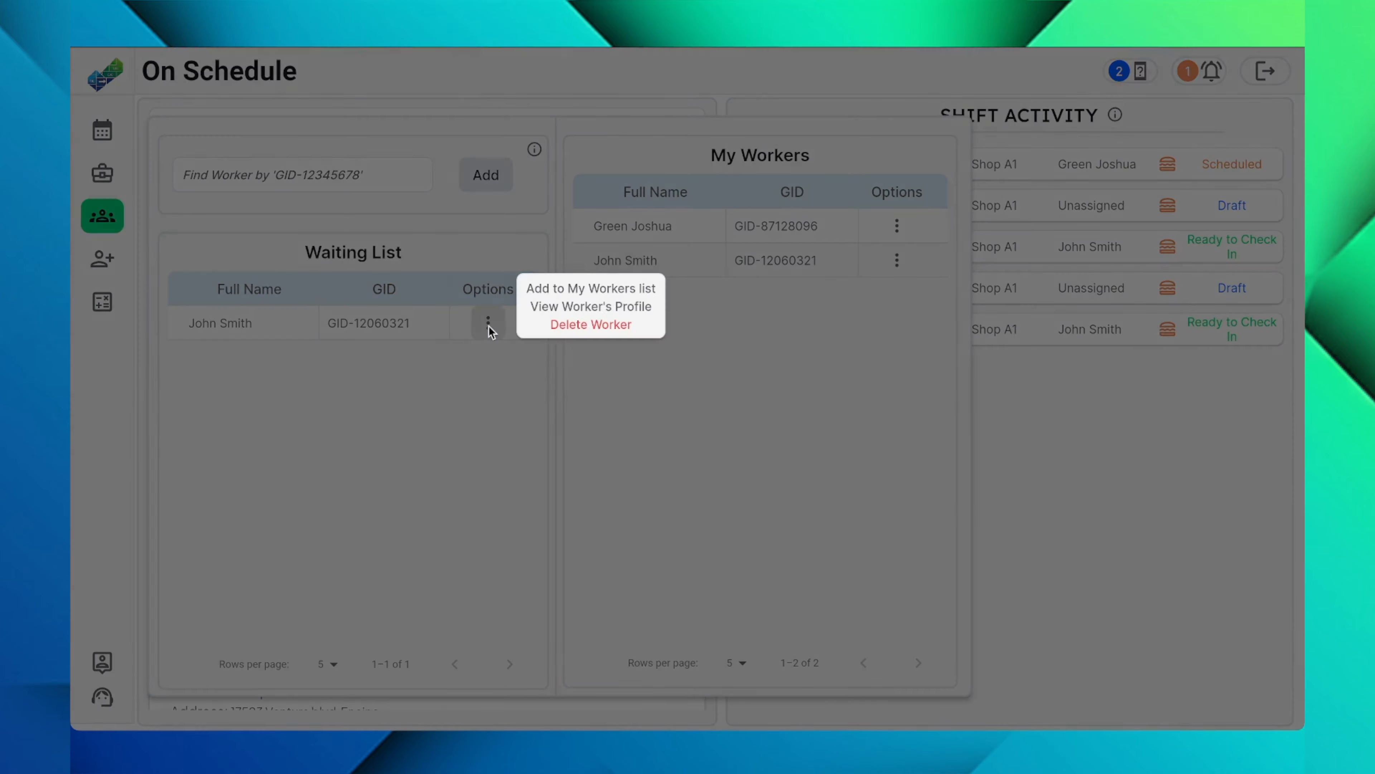
click(582, 298)
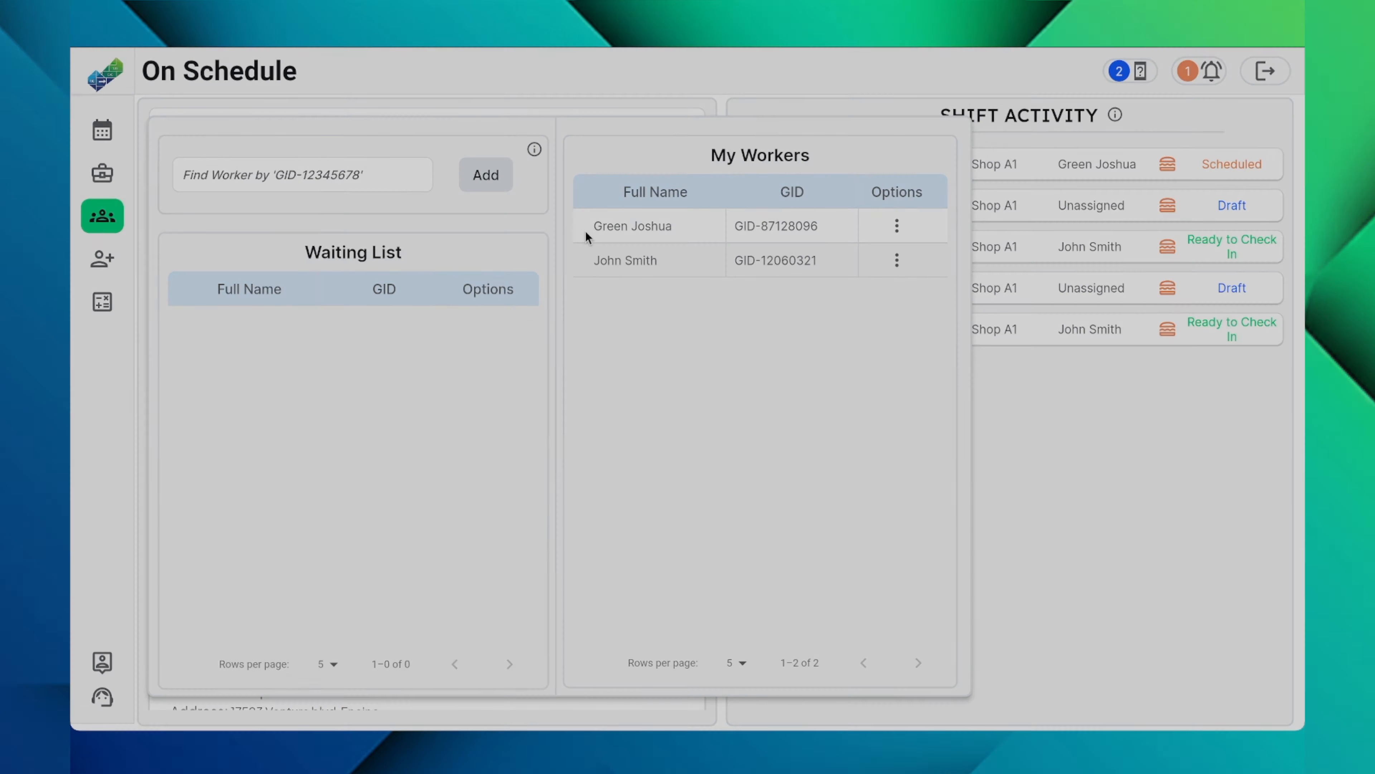